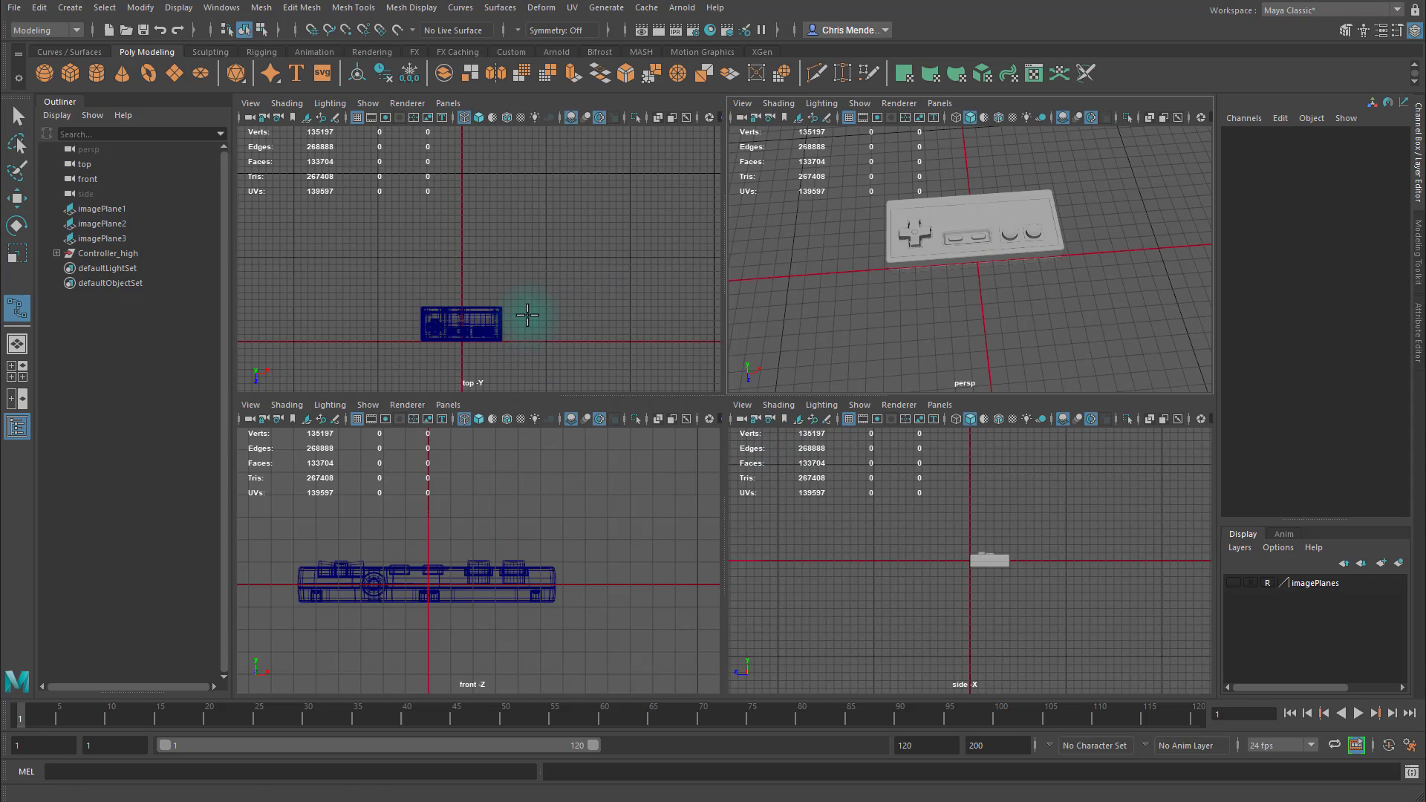
- In the top view, start an EP curve at the controller's cable opening and lead it away in a gentle S-bend
key("space")
left_click(1231, 581)
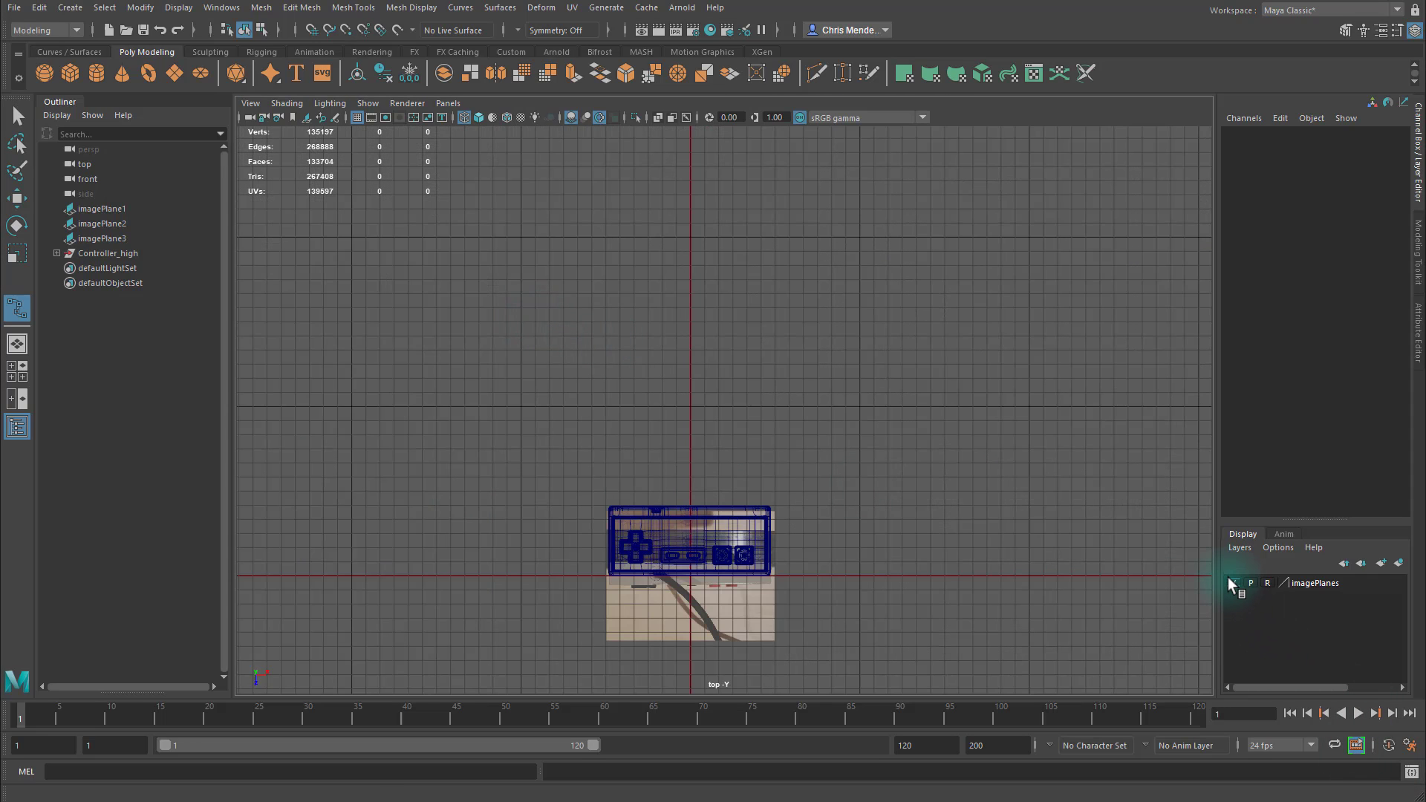
left_click(1230, 581)
key("f")
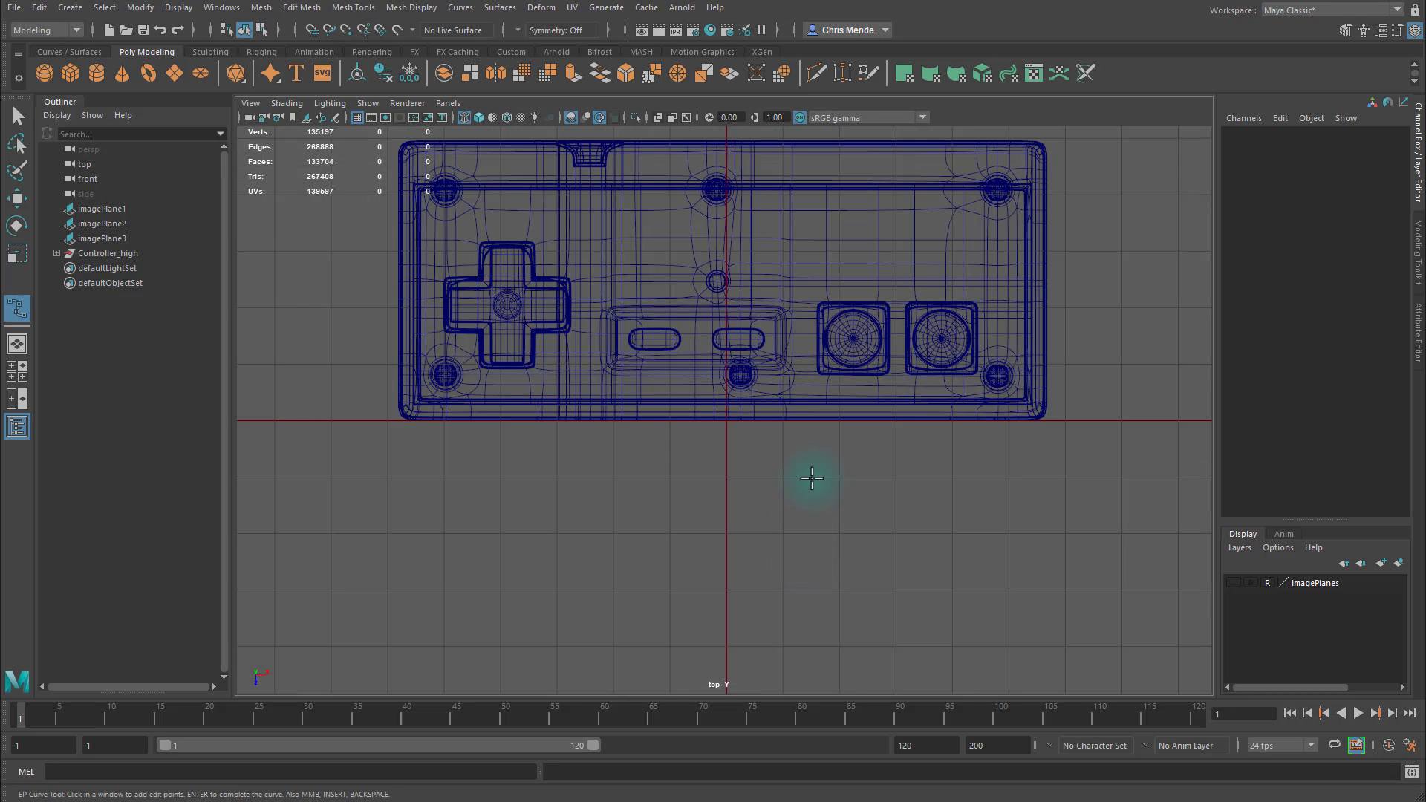
right_click_drag(1021, 484, 873, 454, "alt")
middle_click_drag(785, 452, 821, 634, "alt")
right_click_drag(913, 491, 706, 356, "alt")
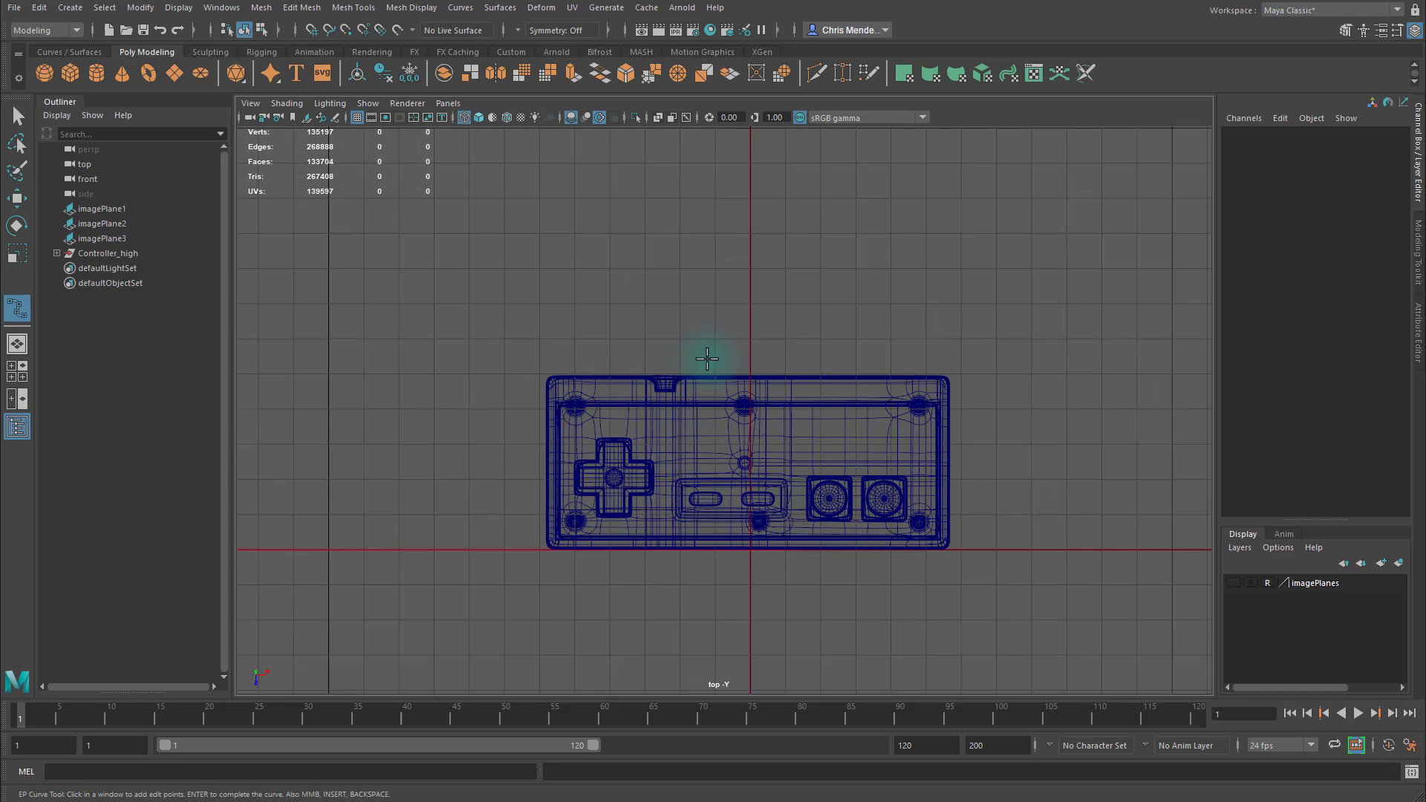
middle_click_drag(706, 356, 633, 401, "alt")
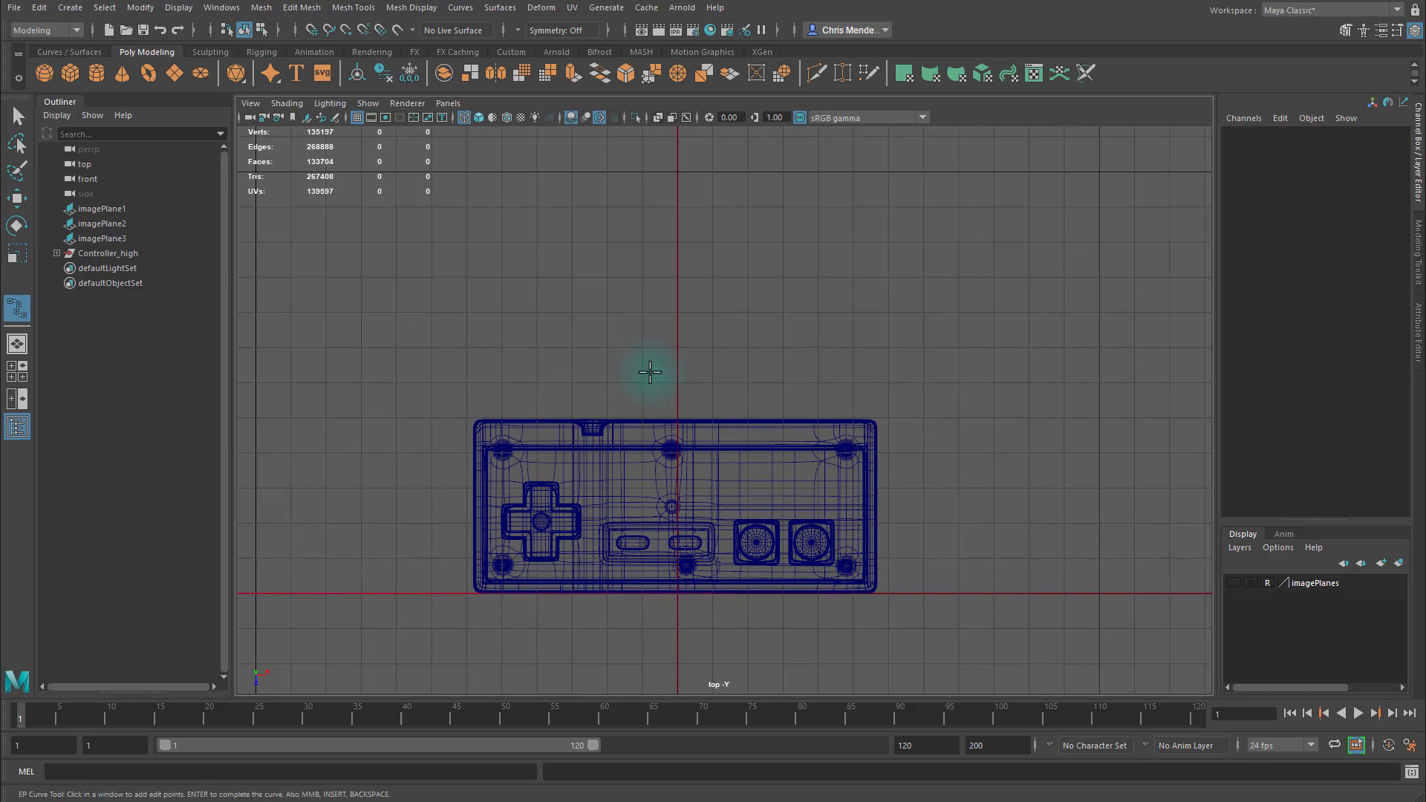
left_click(593, 411)
middle_click_drag(643, 302, 676, 404, "alt")
right_click_drag(675, 404, 601, 315, "alt")
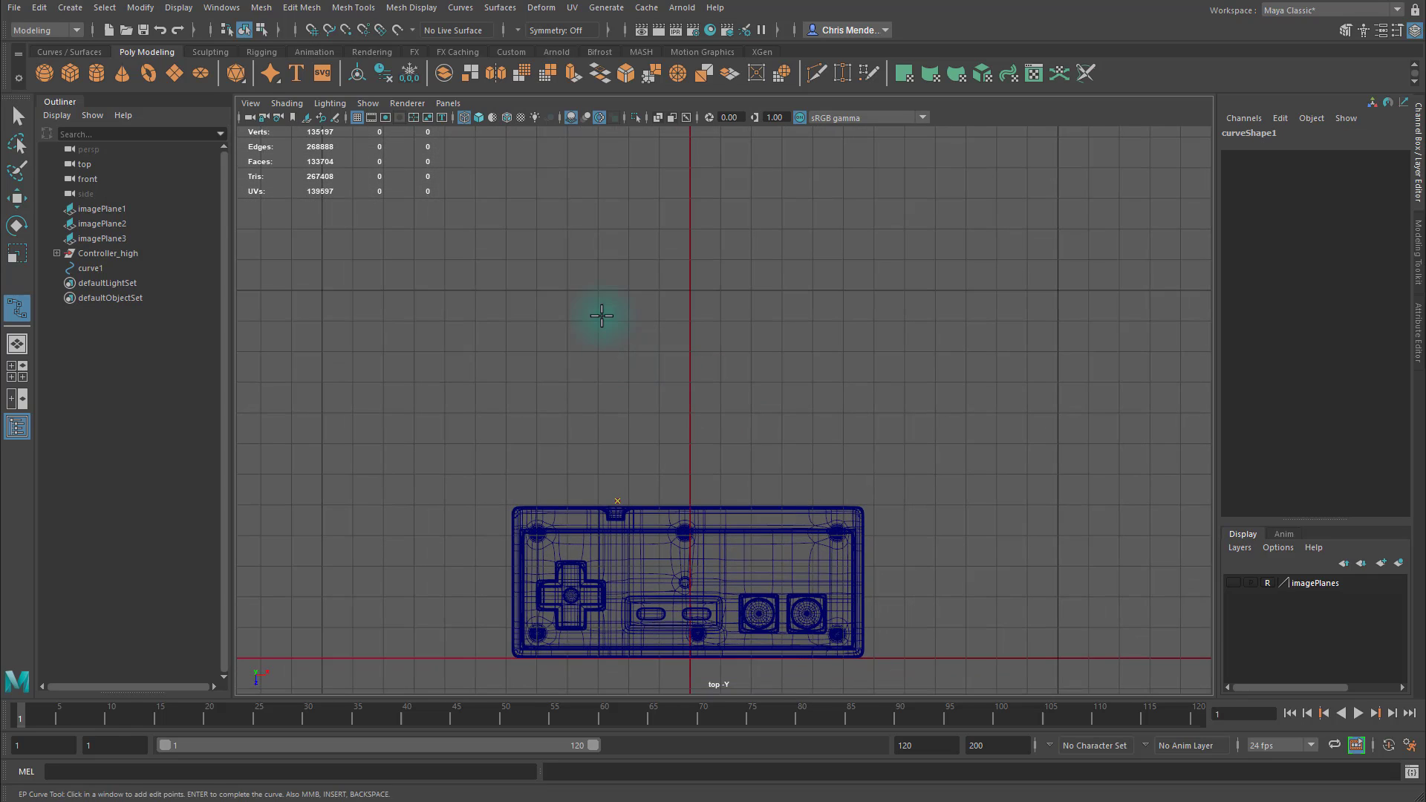
left_click(626, 290)
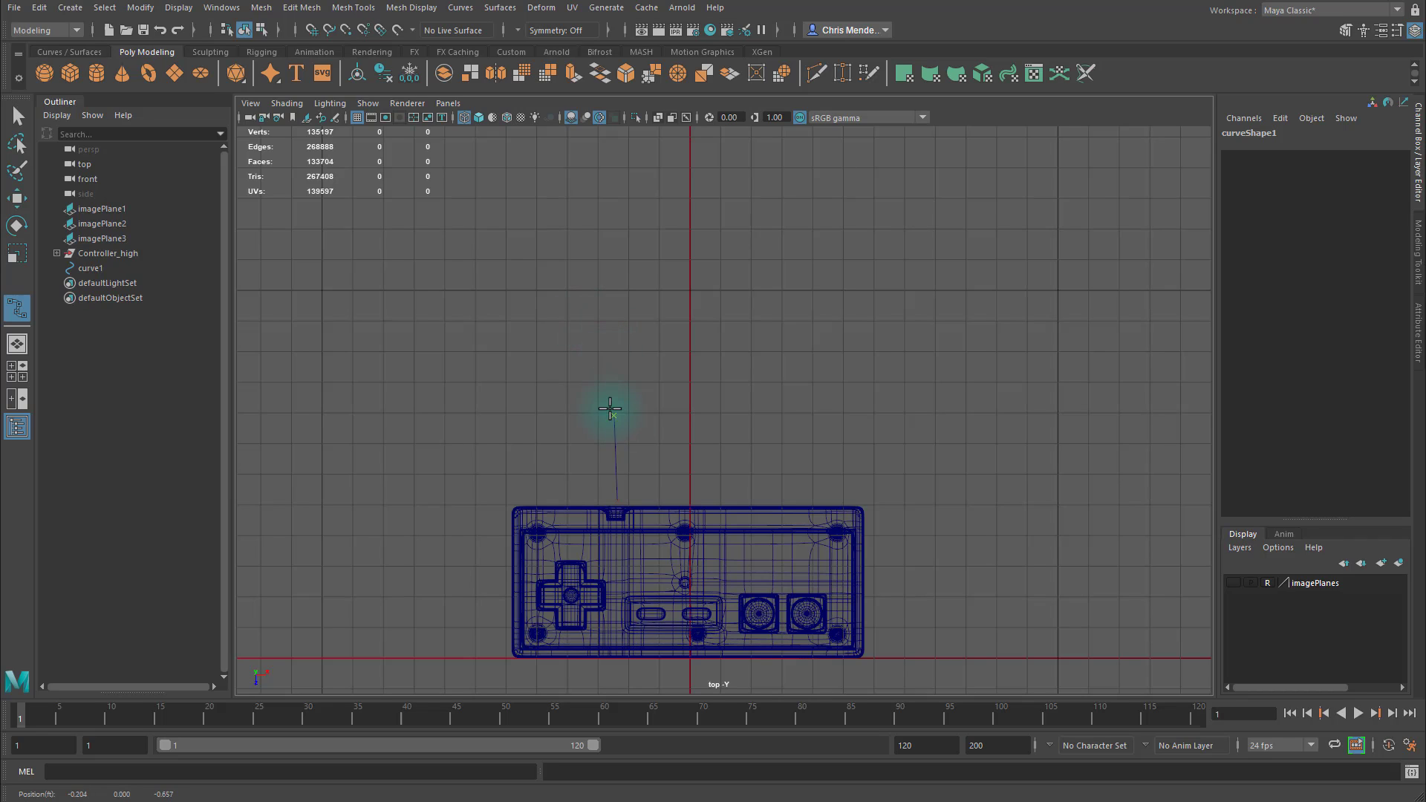
left_click(612, 413)
left_click(545, 323)
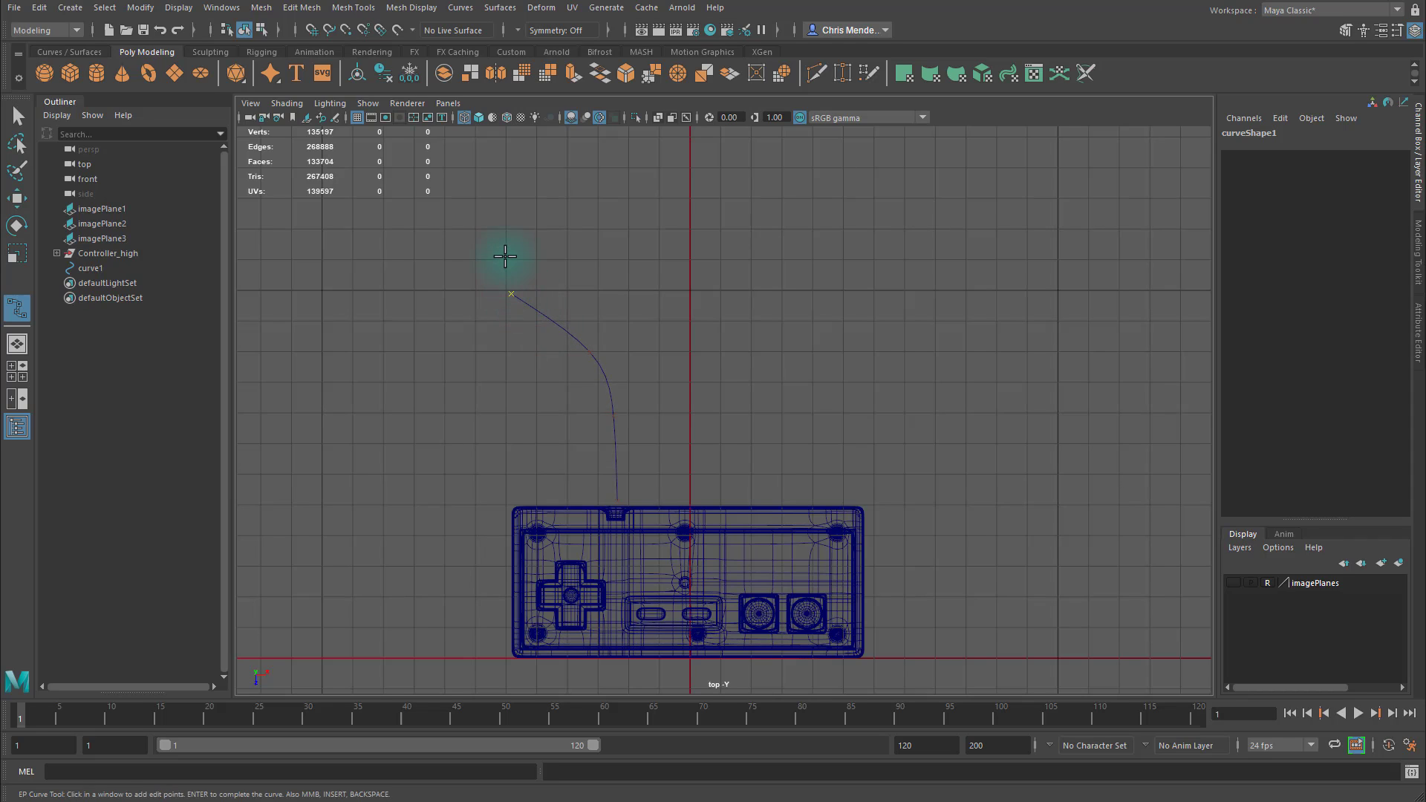
left_click(511, 229)
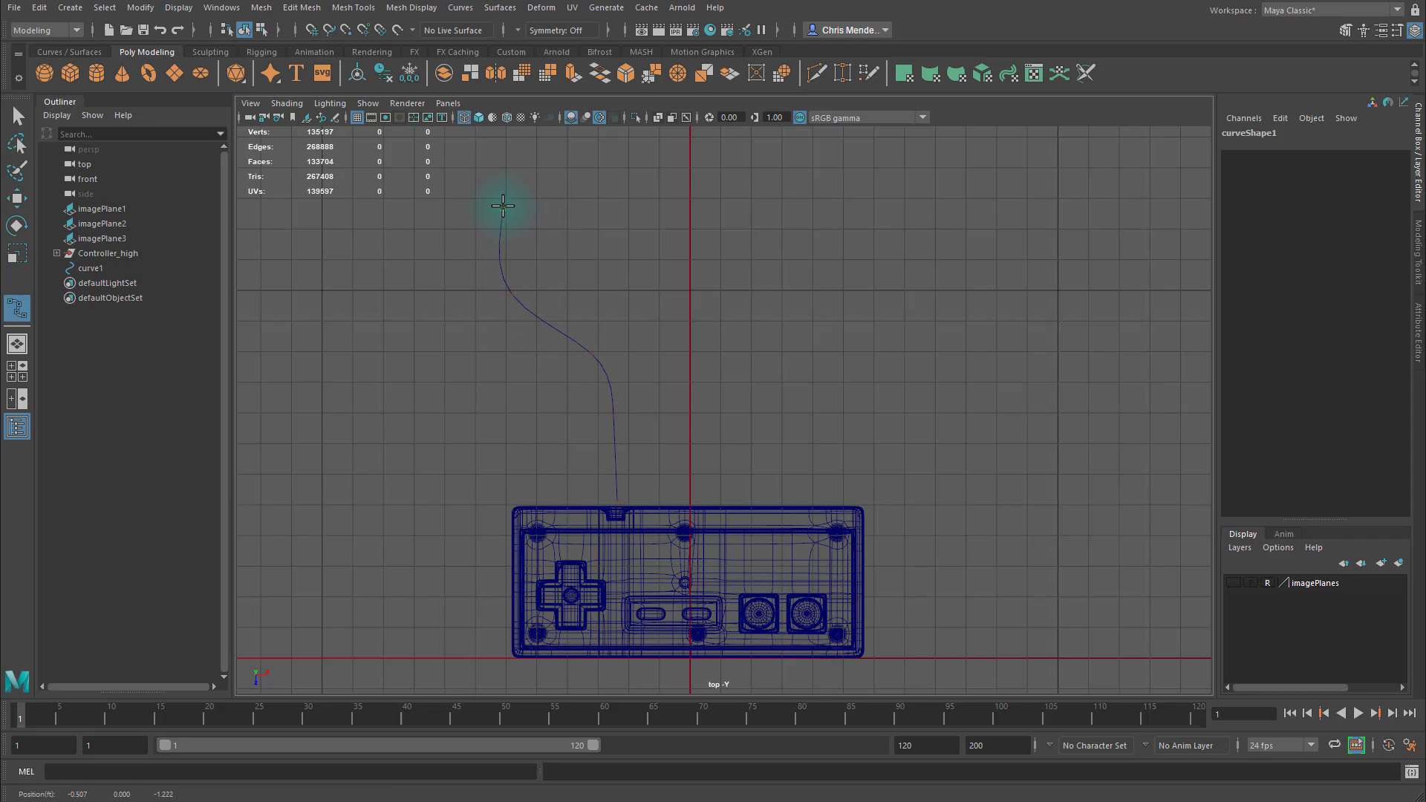
- Continue the cable curve through a wide, elongated loop and turn it back around near the loop's start
left_click(624, 174)
left_click_drag(613, 176, 568, 252)
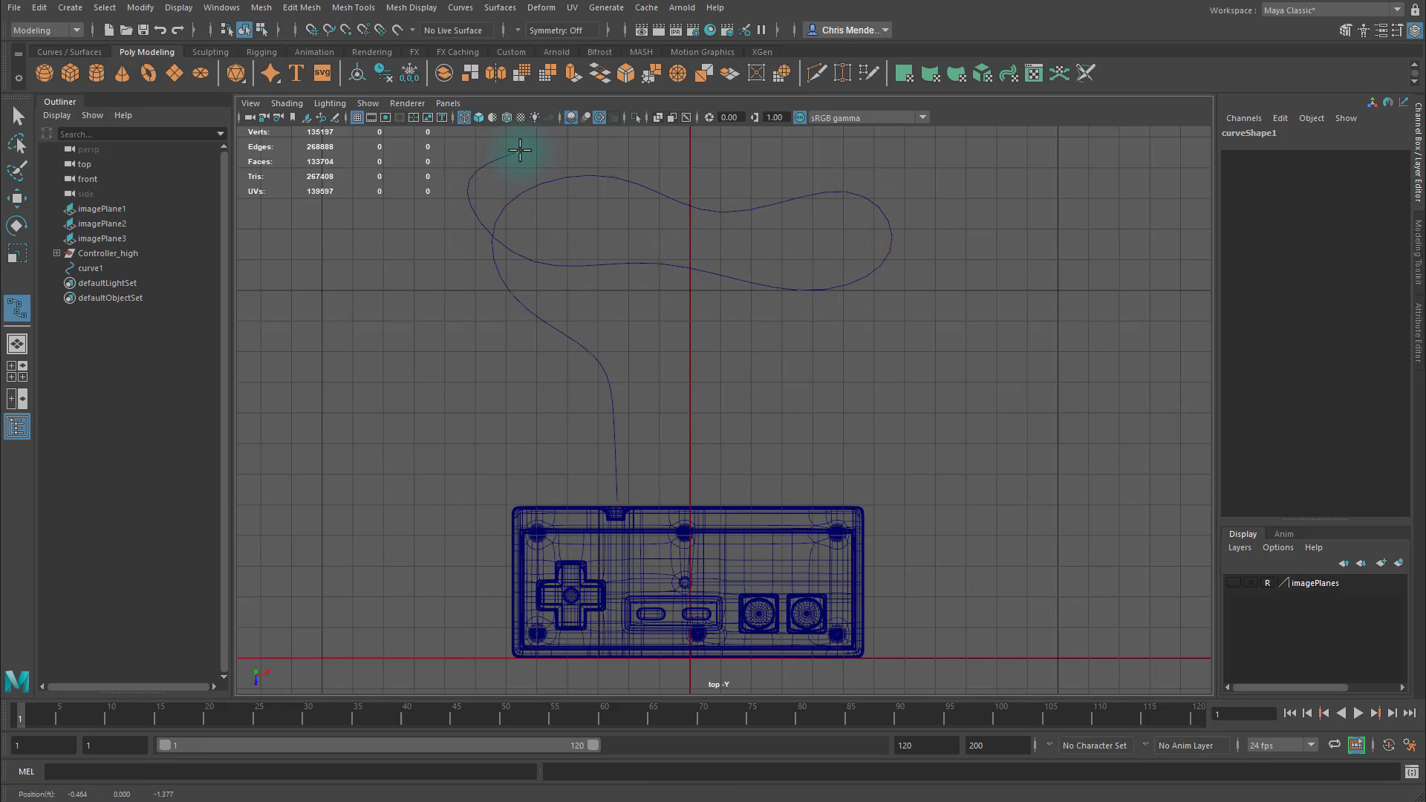
left_click_drag(520, 150, 494, 140)
middle_click_drag(559, 140, 601, 238, "alt")
left_click_drag(598, 238, 603, 233)
- Extend the curve across behind the first loop and around its far end, adjusting the last point there
left_click(676, 259)
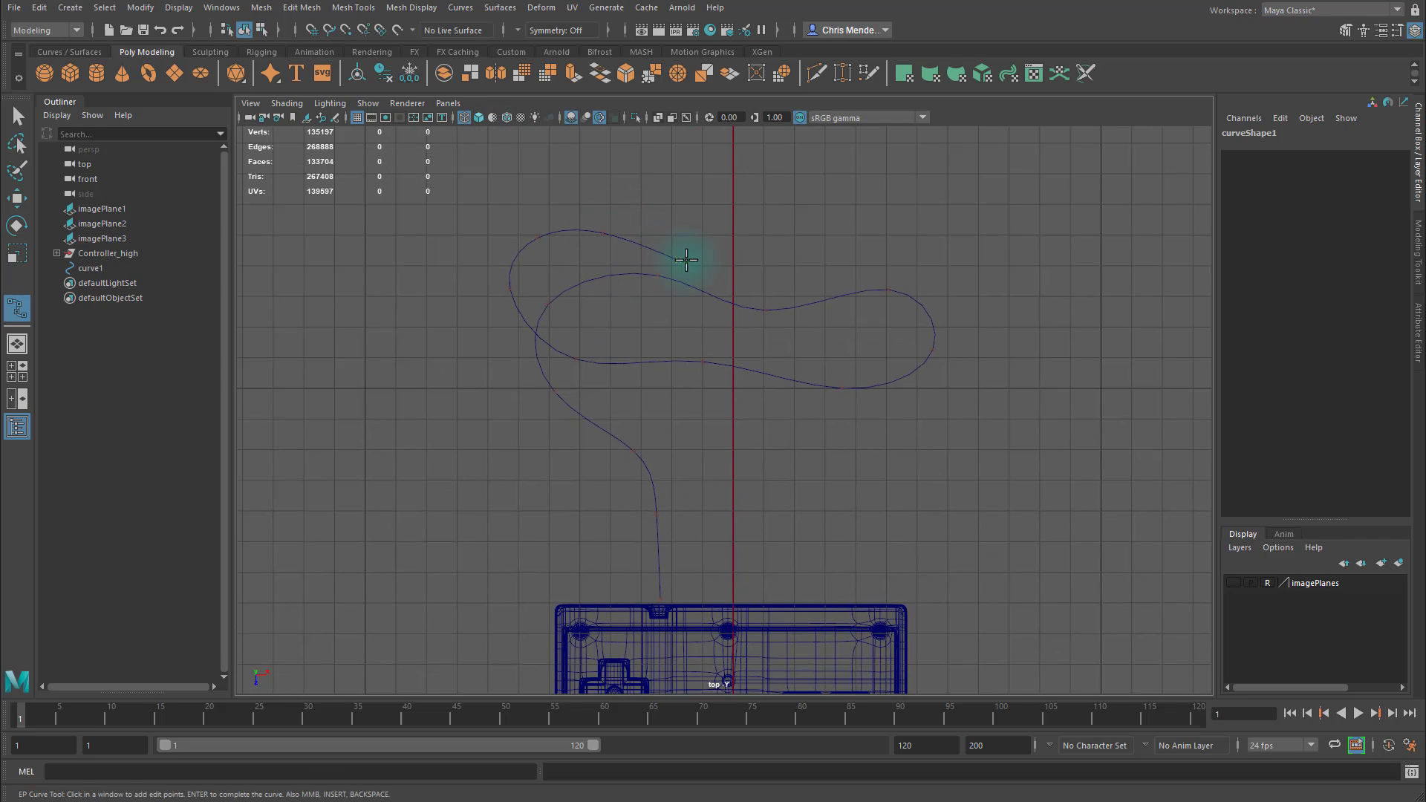
left_click_drag(687, 259, 875, 275)
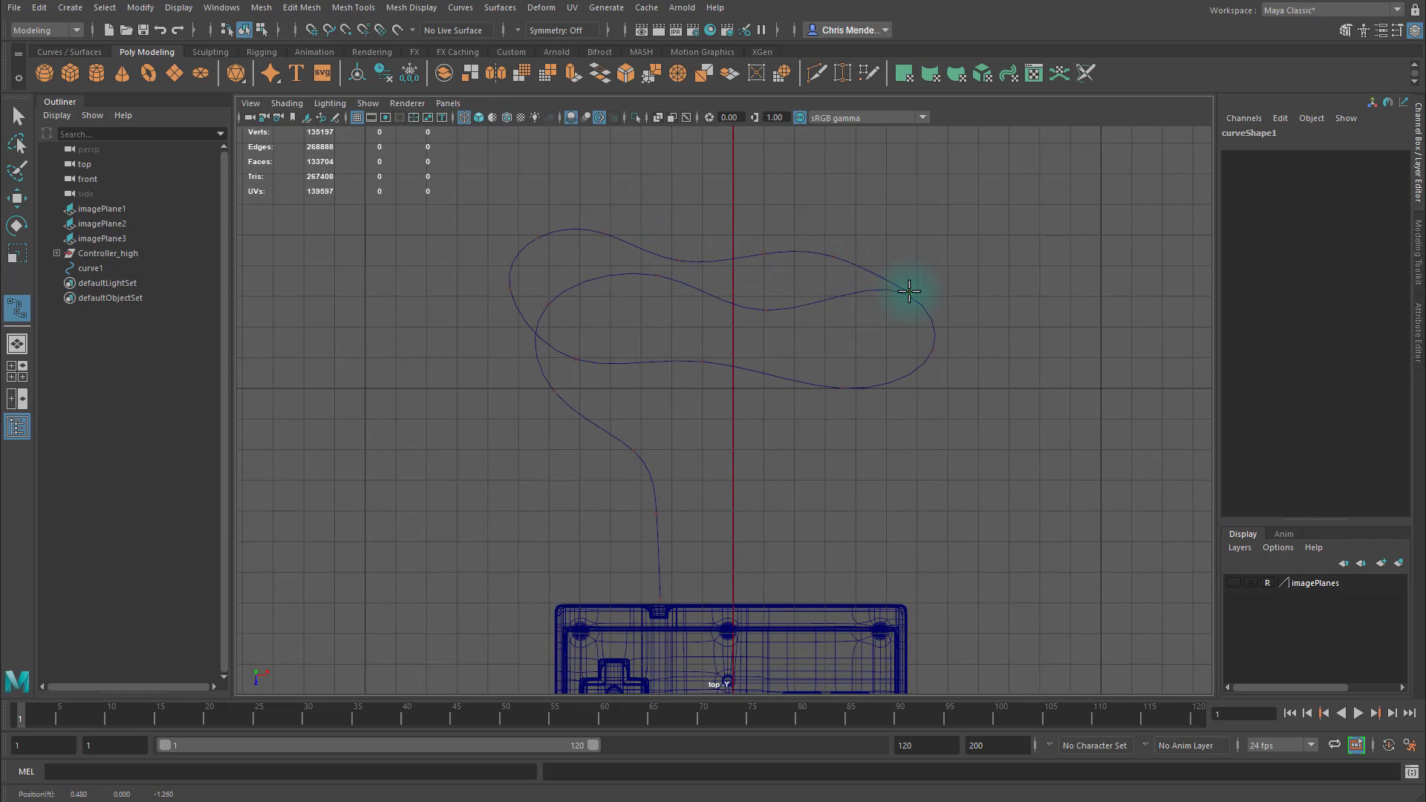
left_click_drag(962, 290, 983, 344)
left_click_drag(869, 380, 914, 335)
key("ctrl+z")
middle_click_drag(982, 341, 951, 350)
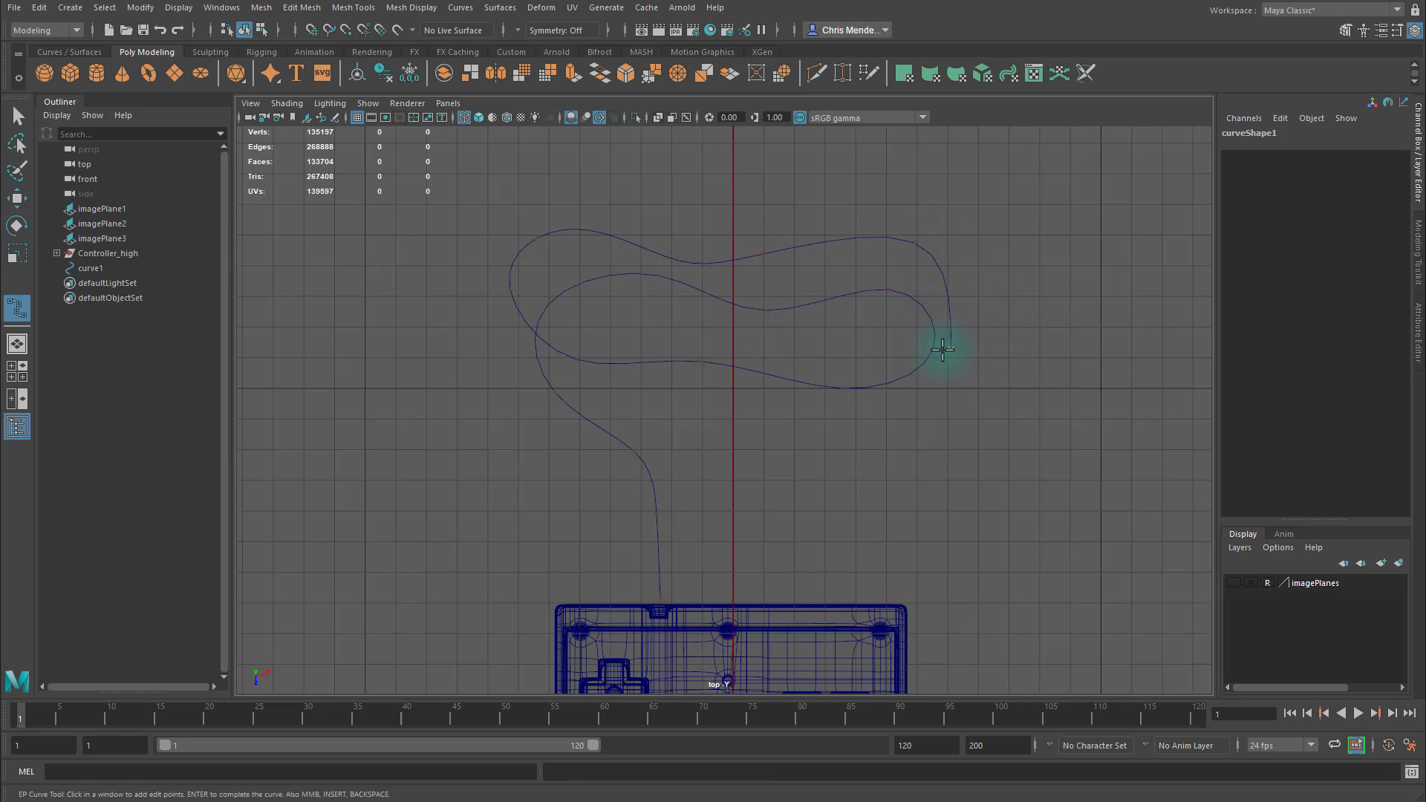
- Run the curve back across the coil and around into another wide, overlapping loop
left_click_drag(861, 359, 805, 341)
left_click_drag(643, 327, 451, 290)
left_click_drag(501, 241, 925, 262)
left_click_drag(892, 289, 834, 278)
left_click_drag(765, 252, 752, 246)
- Close the last loop of the coil and lead the curve out diagonally into a rounded bend behind it
middle_click_drag(786, 233, 792, 321, "alt")
left_click_drag(724, 256, 807, 255)
left_click_drag(751, 296, 614, 213)
middle_click_drag(576, 164, 646, 286, "alt")
left_click_drag(646, 287, 849, 201)
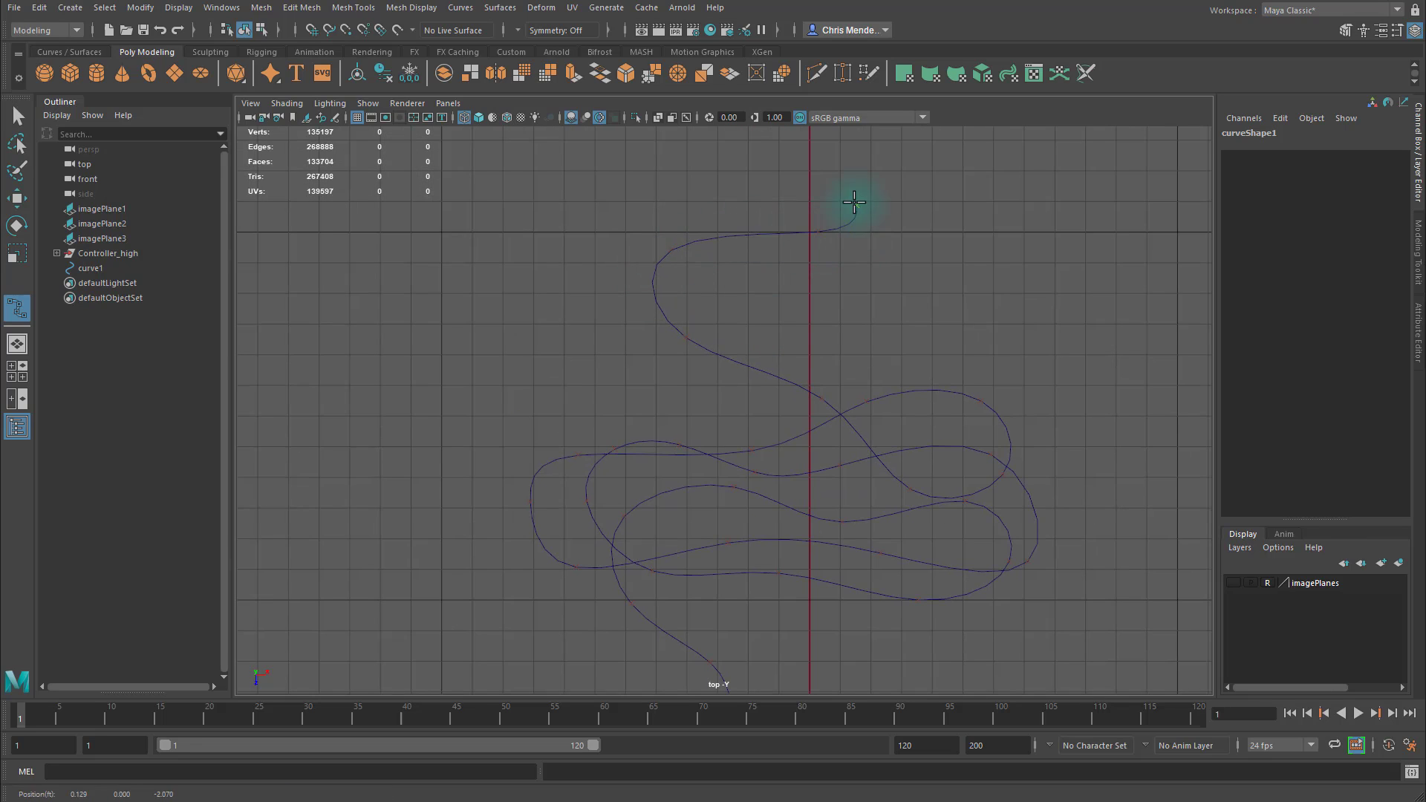
middle_click_drag(850, 200, 904, 376, "alt")
left_click_drag(904, 376, 846, 202)
middle_click_drag(846, 202, 876, 292, "alt")
left_click_drag(876, 277, 860, 228)
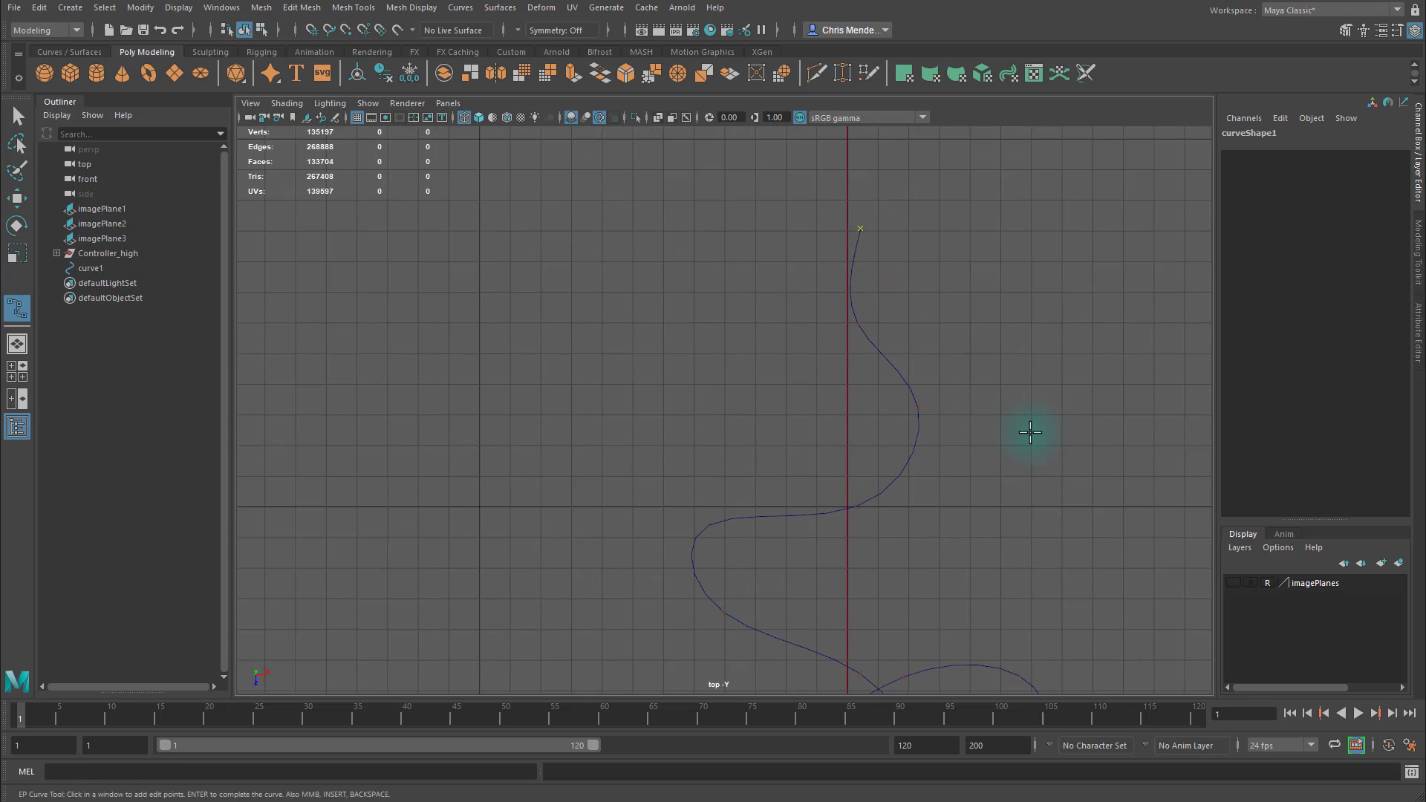
right_click_drag(1032, 433, 883, 535, "alt")
middle_click_drag(884, 535, 843, 520, "alt")
key("ctrl+z")
key("ctrl+z")
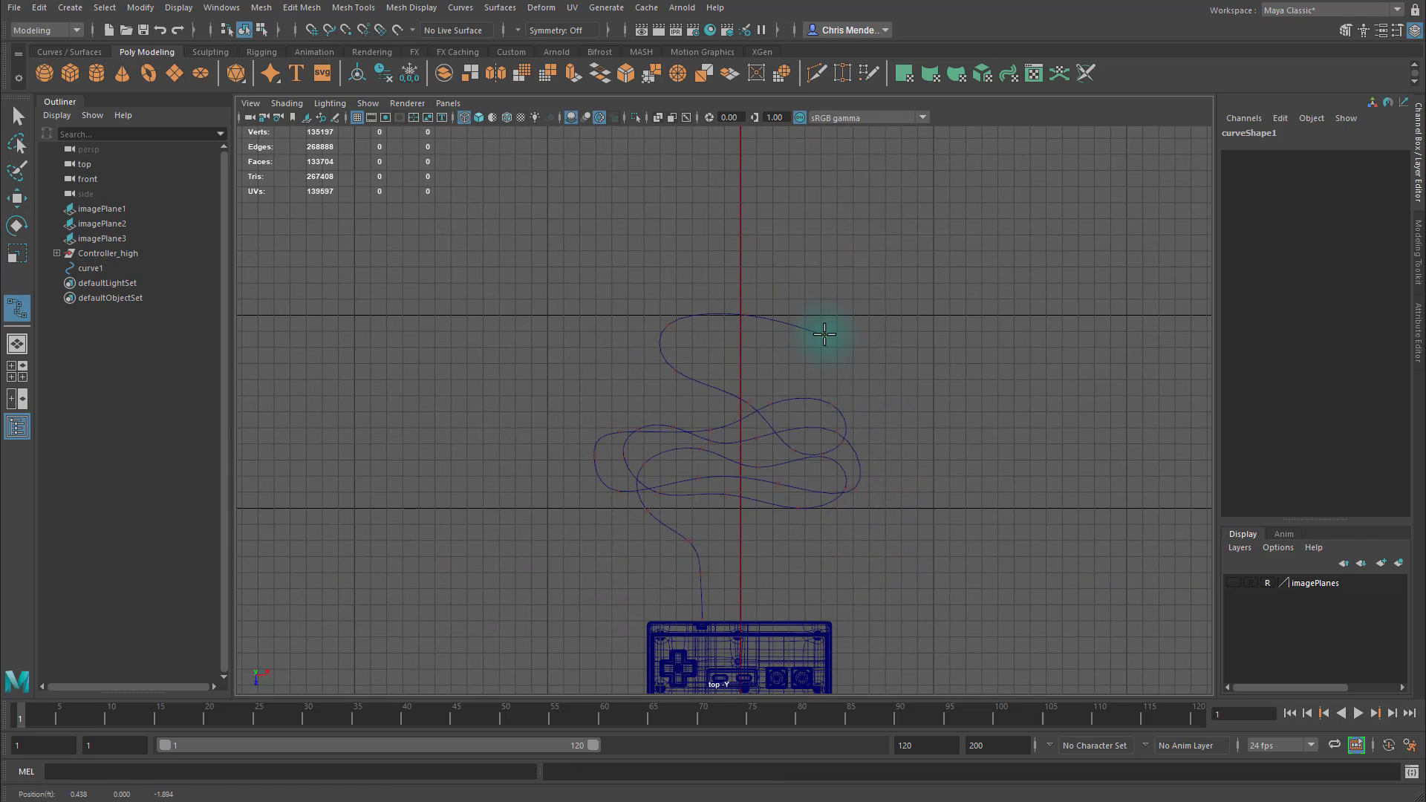
- Draw the cable's tail from the last bend straight away along the centre axis and finish the curve
left_click_drag(780, 283, 777, 262)
left_click_drag(741, 217, 742, 250)
left_click_drag(736, 236, 740, 236)
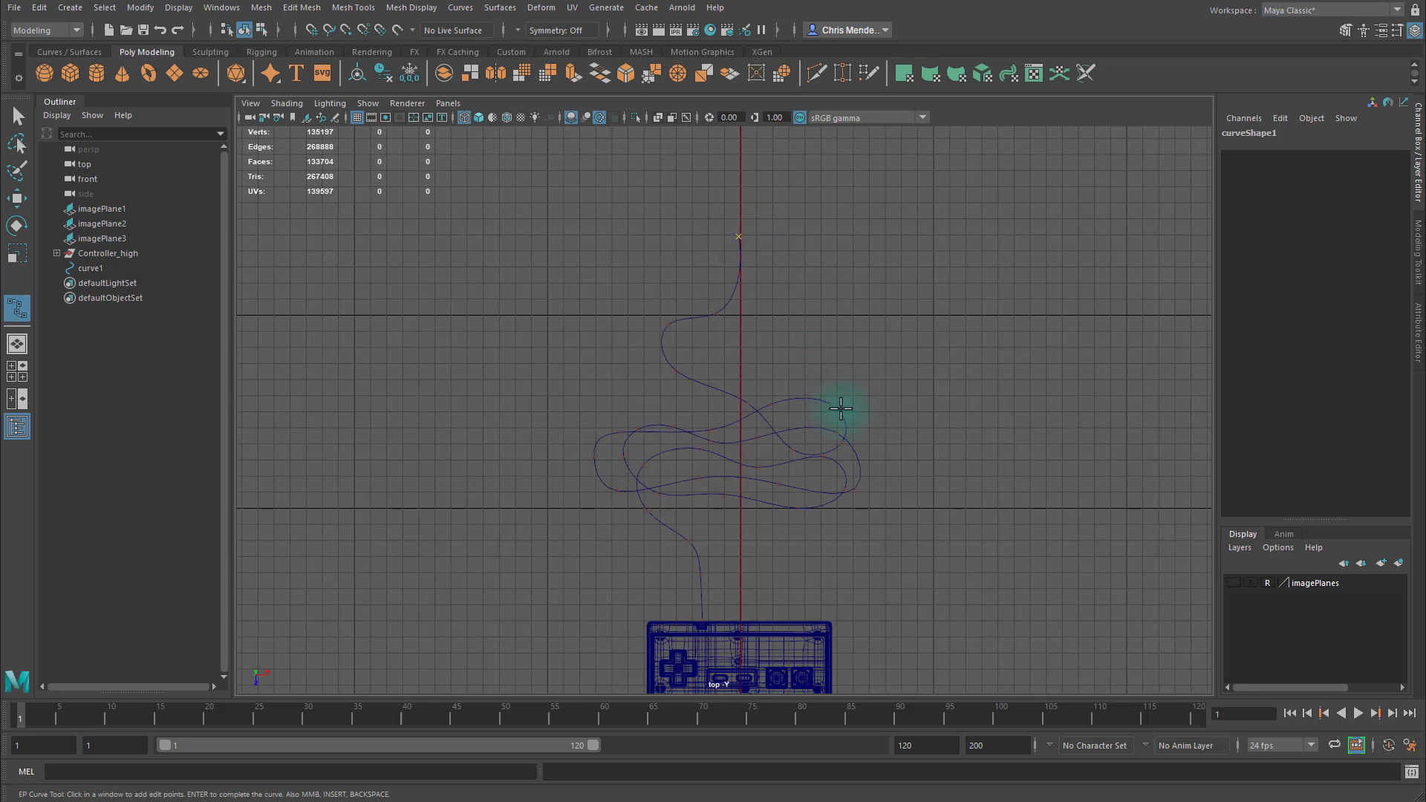
key("q")
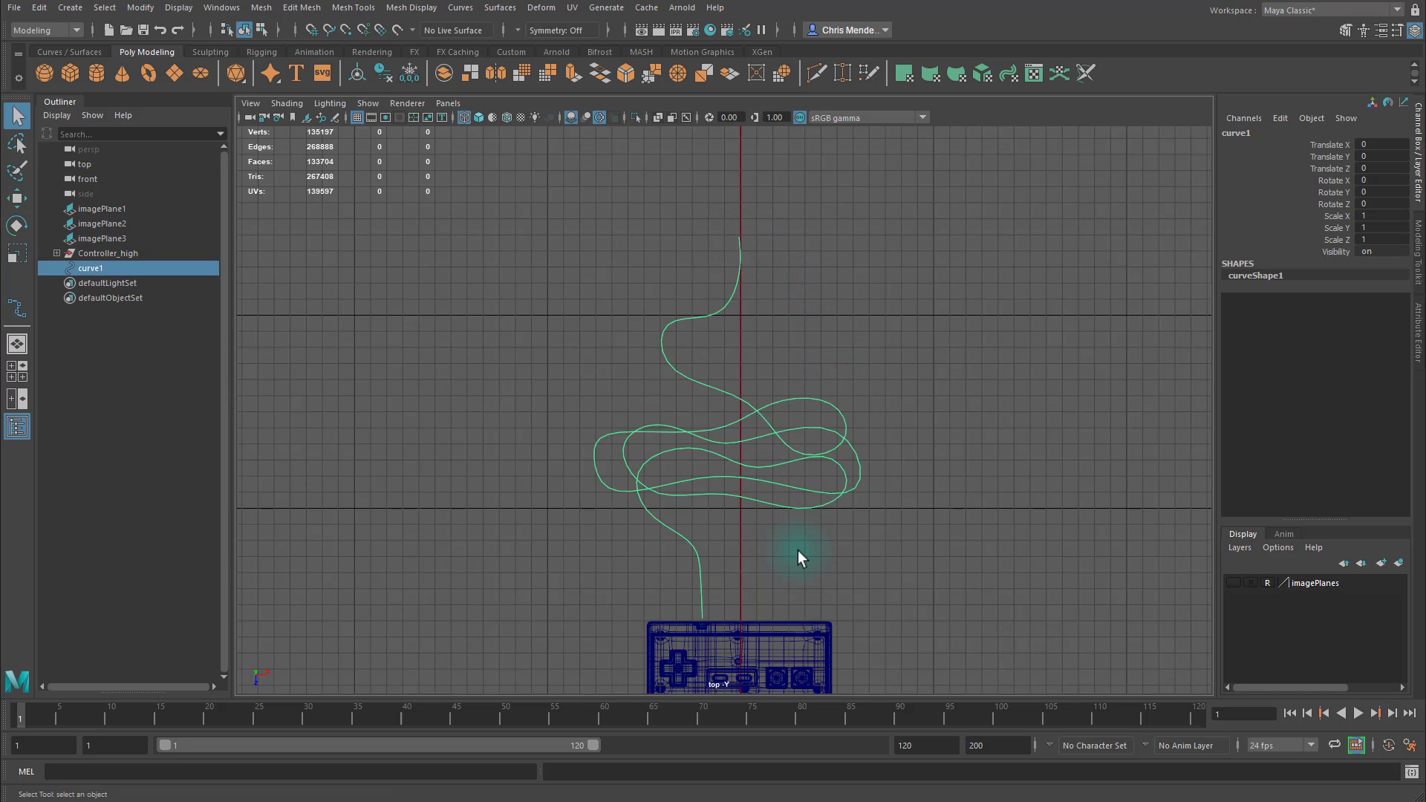
- Create a polygon cylinder in the perspective view and scale it uniformly to 0.229
key("space")
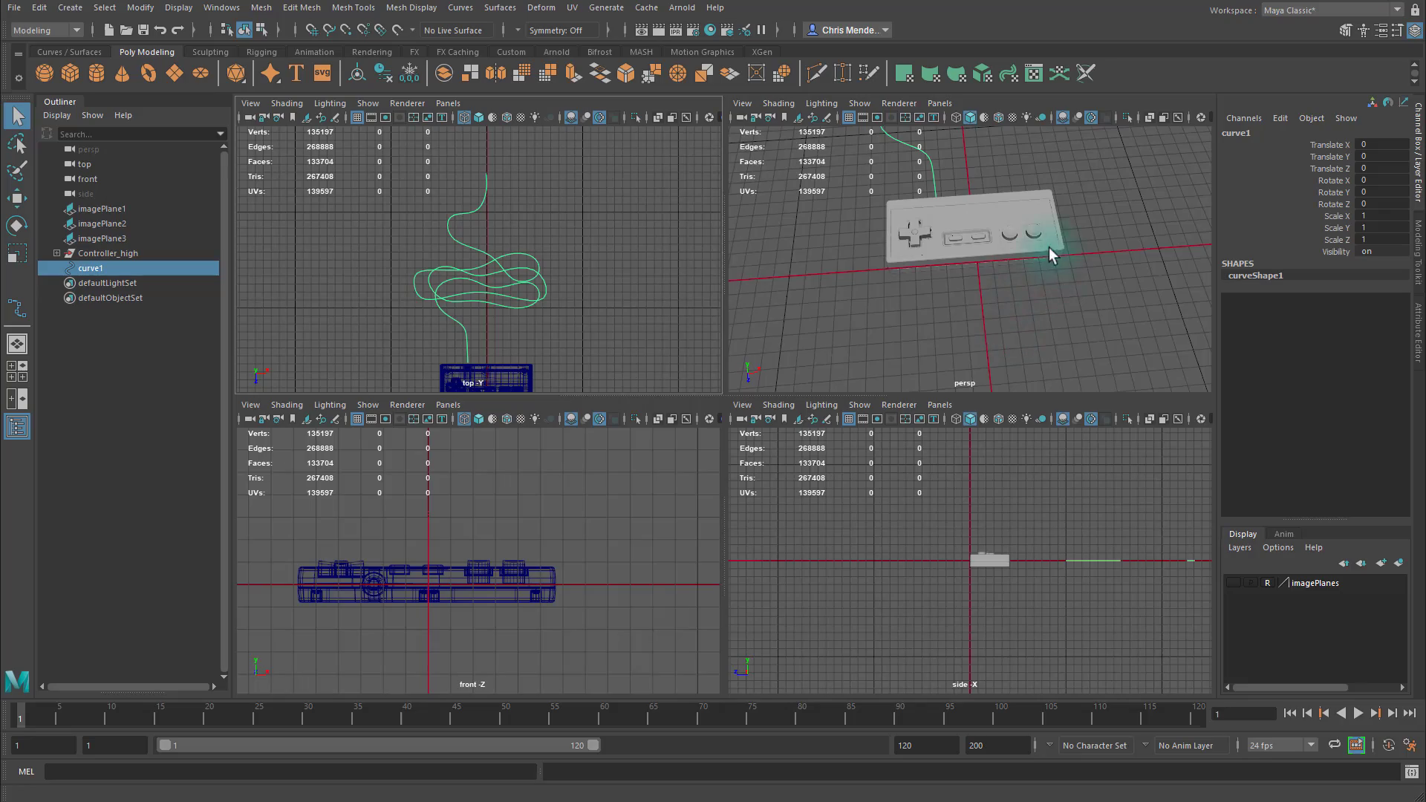
key("space")
left_click_drag(1018, 350, 716, 395, "alt")
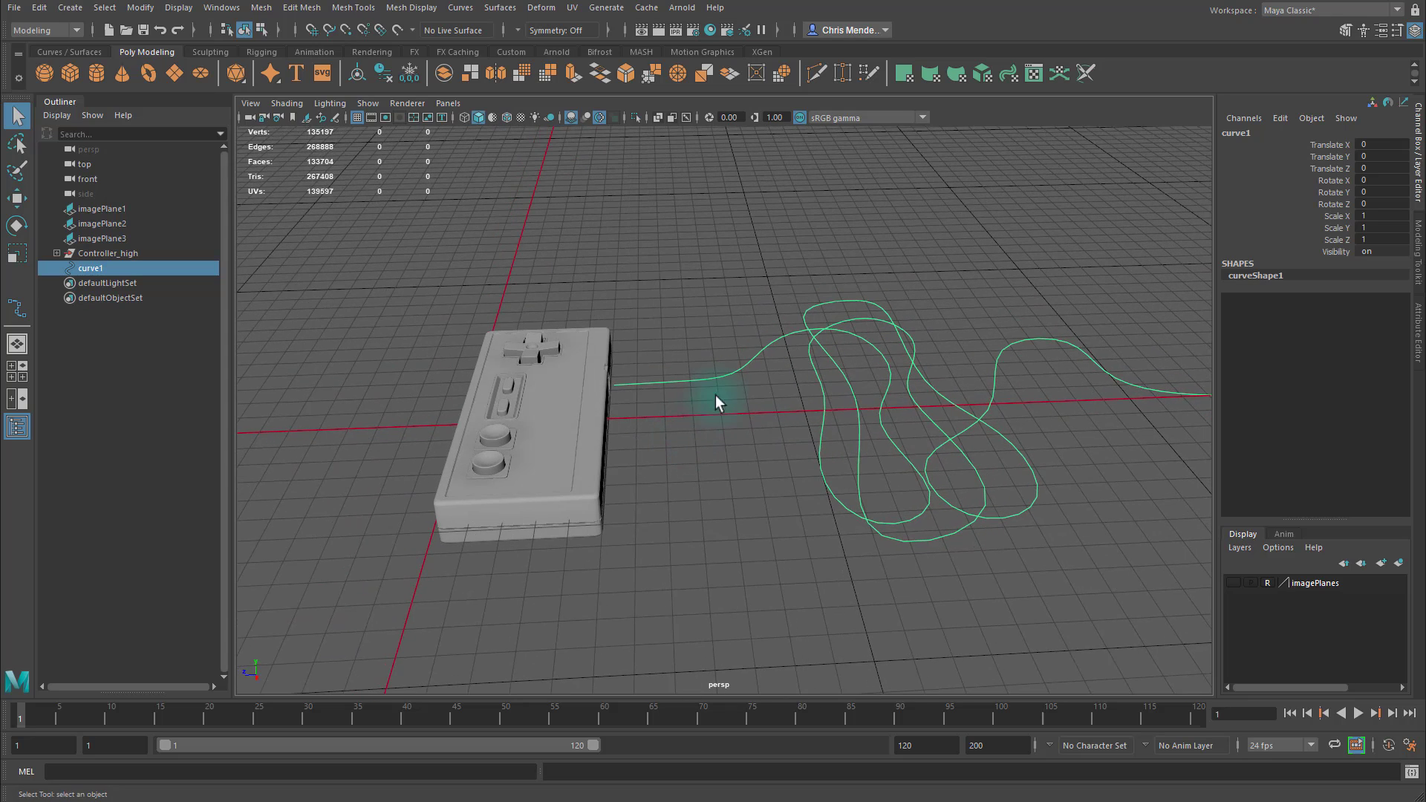
left_click(97, 75)
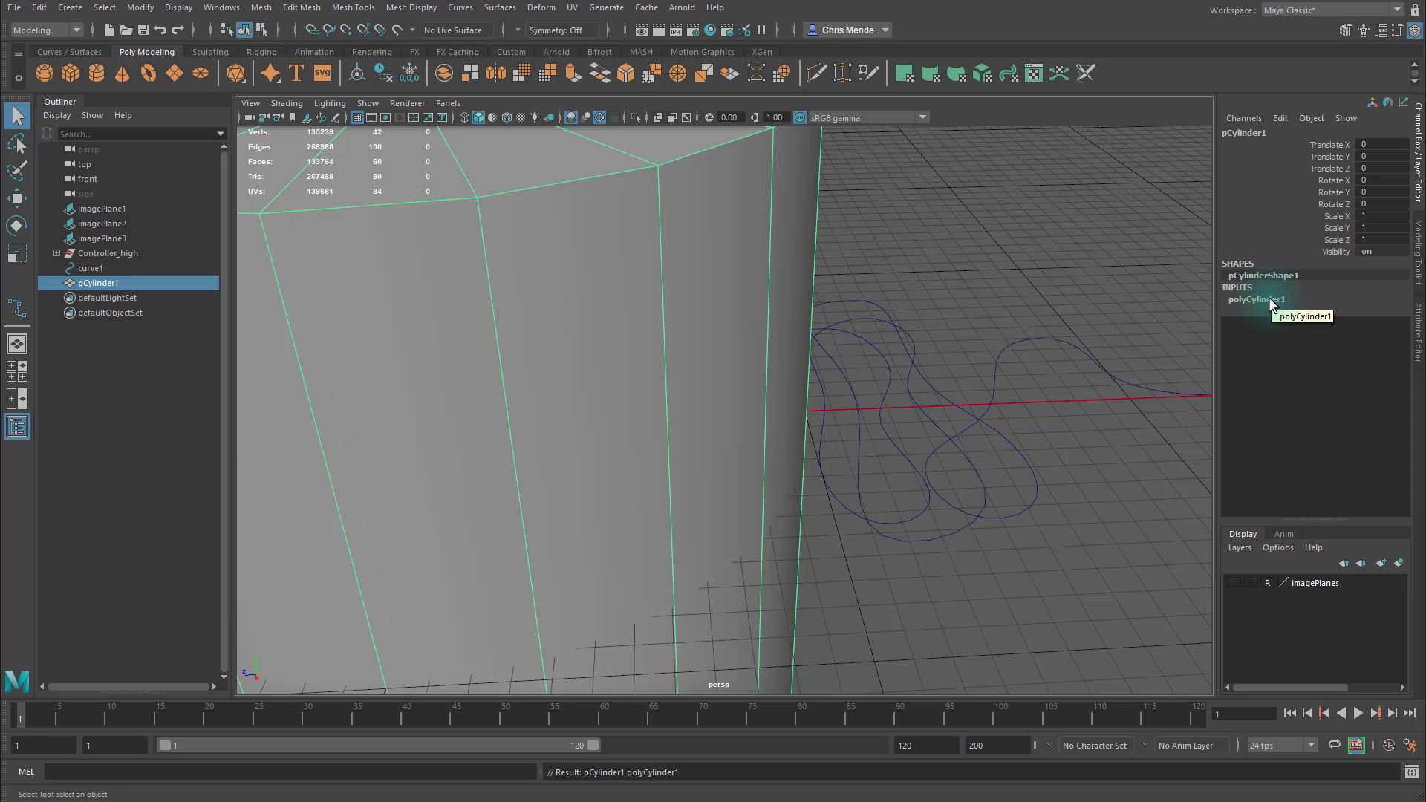
right_click_drag(631, 324, 420, 330, "alt")
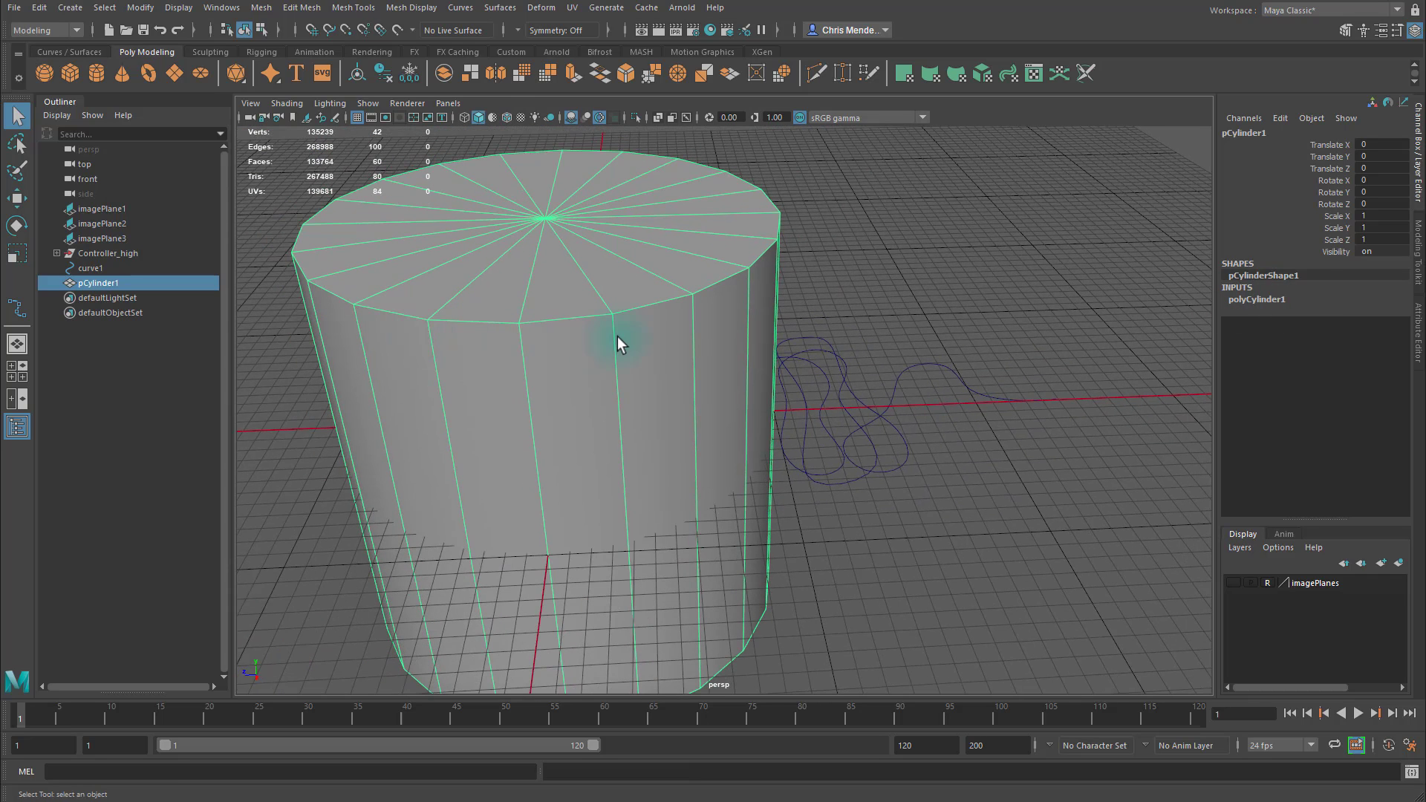
key("r")
left_click_drag(564, 421, 286, 413)
- Rotate the cylinder to -90 on X and set its Subdivisions Caps to 0
key("e")
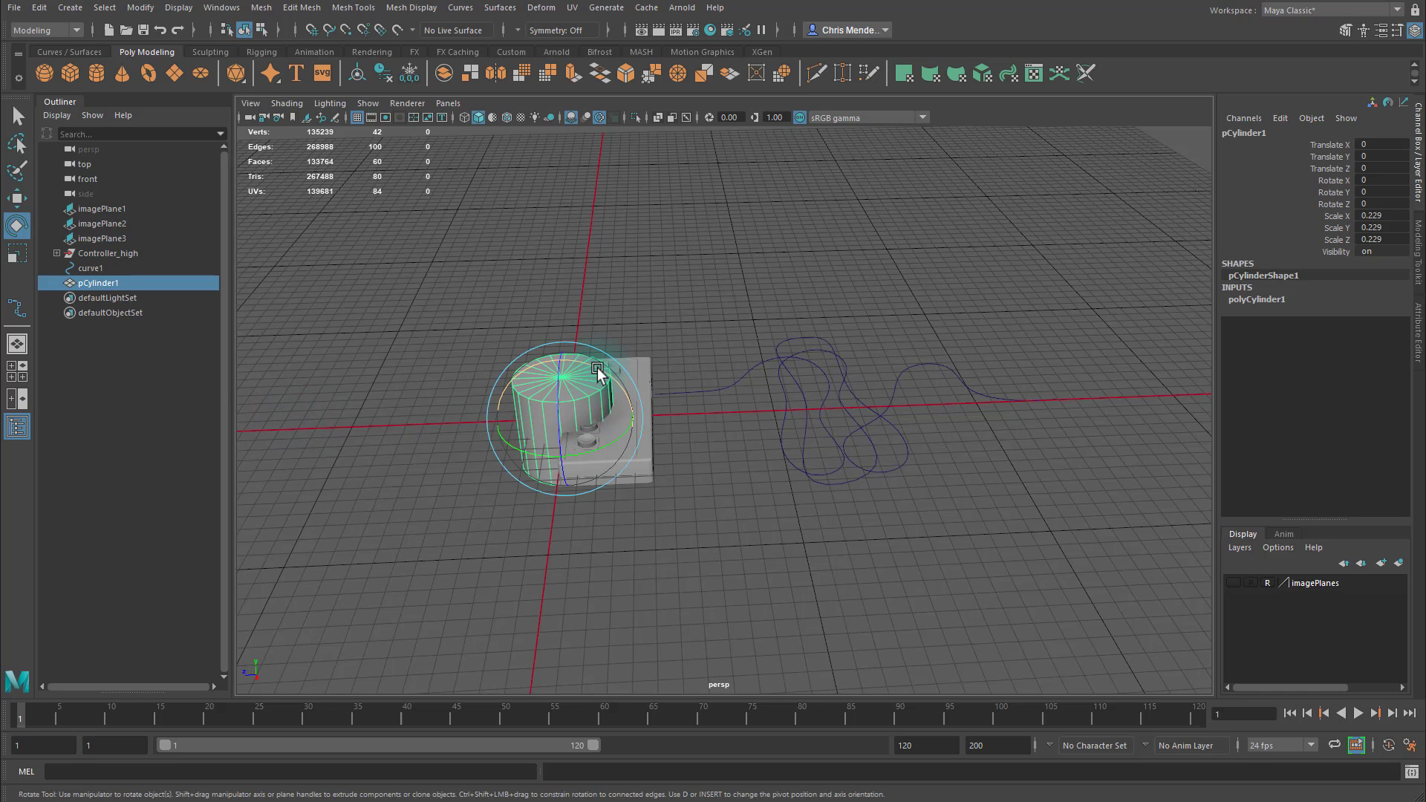
left_click_drag(604, 363, 693, 430)
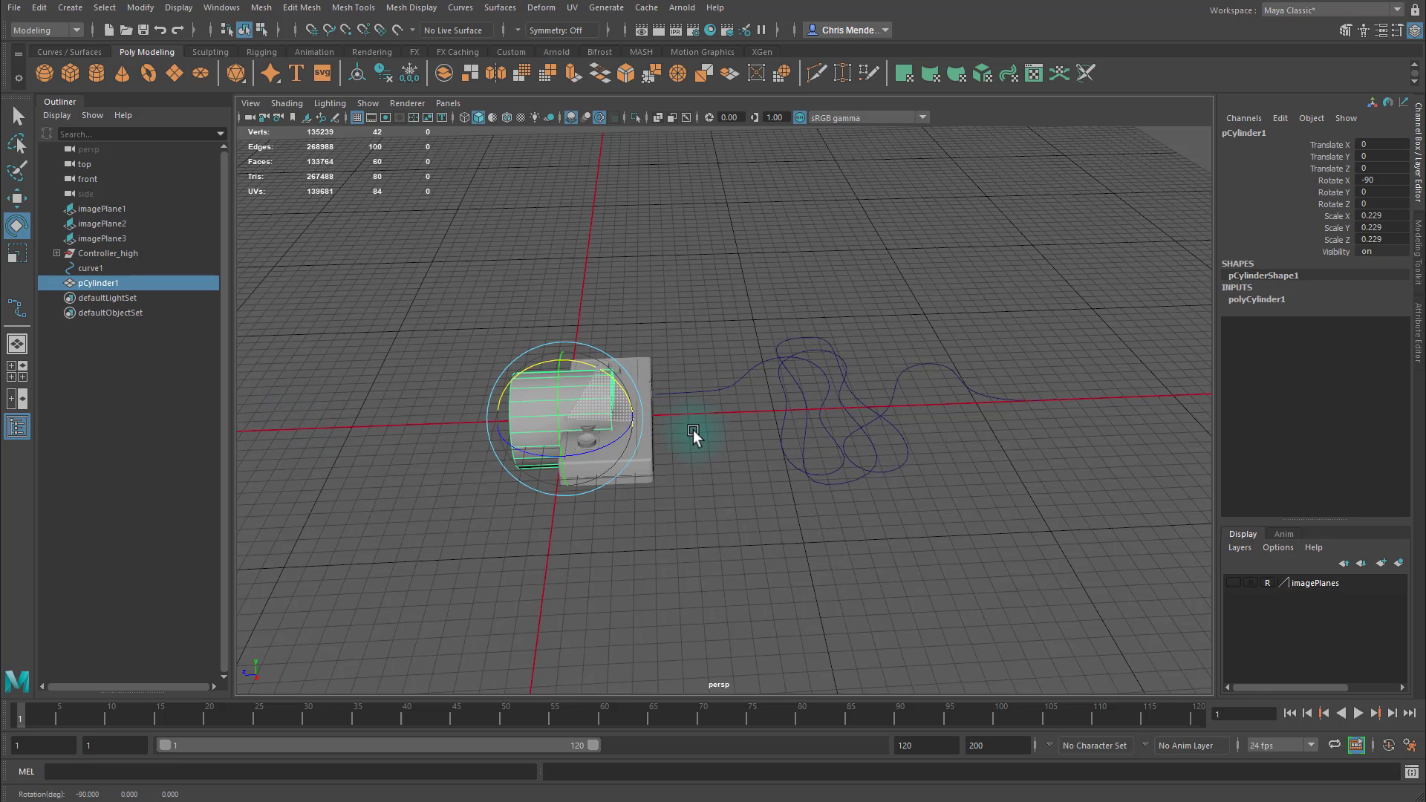
left_click(599, 119)
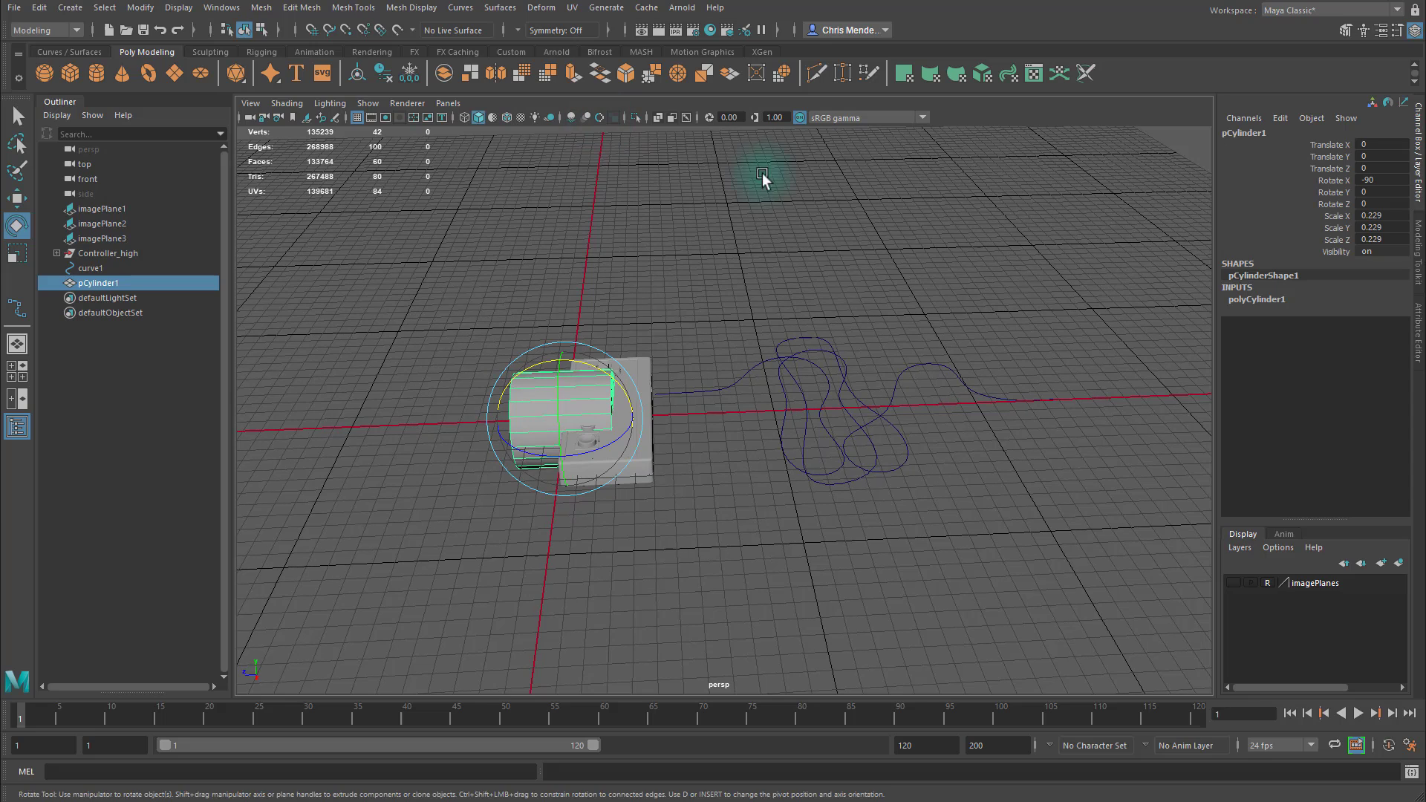
left_click(1268, 300)
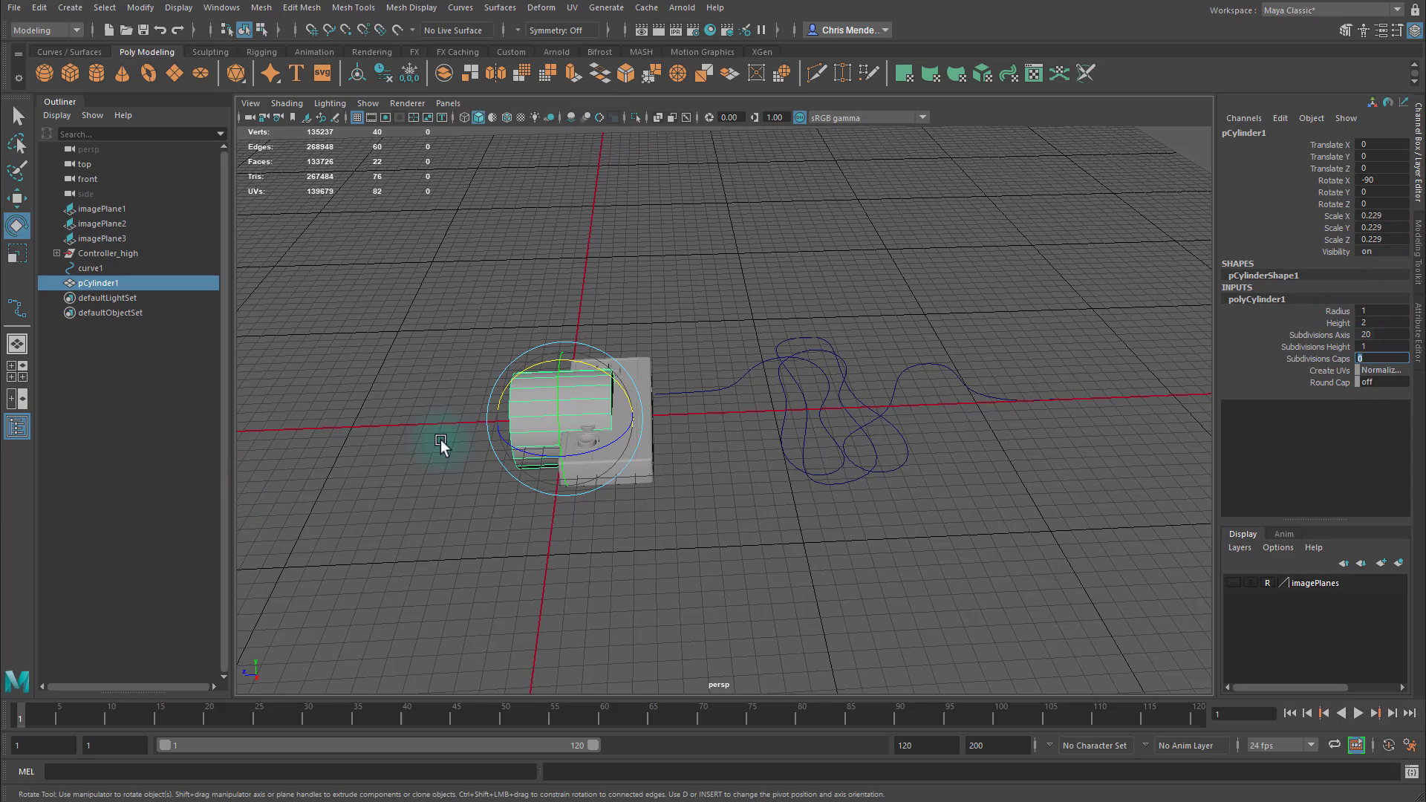
key("Return")
- Isolate the cylinder and delete all its faces except the end cap facing the cable curve
key("f")
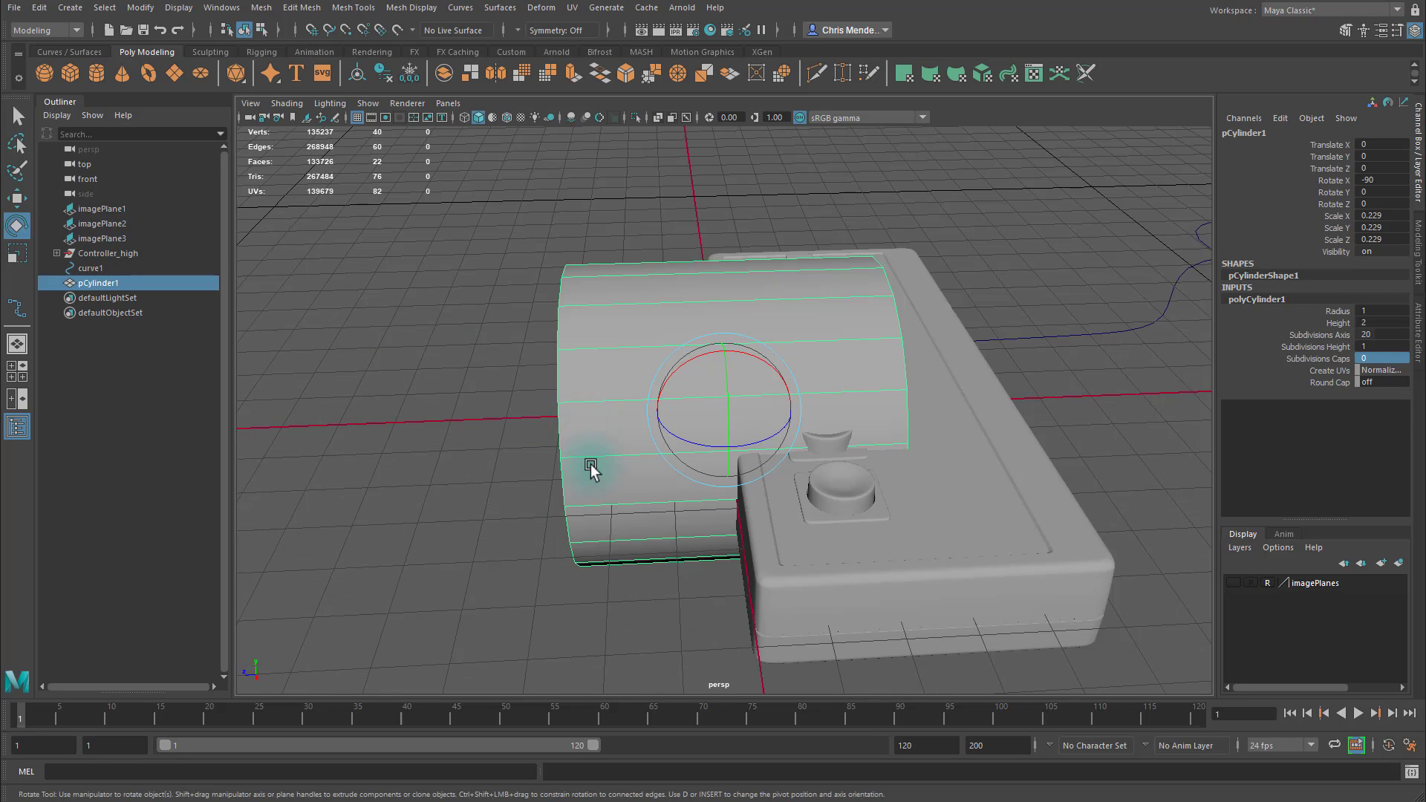
key("ctrl+1")
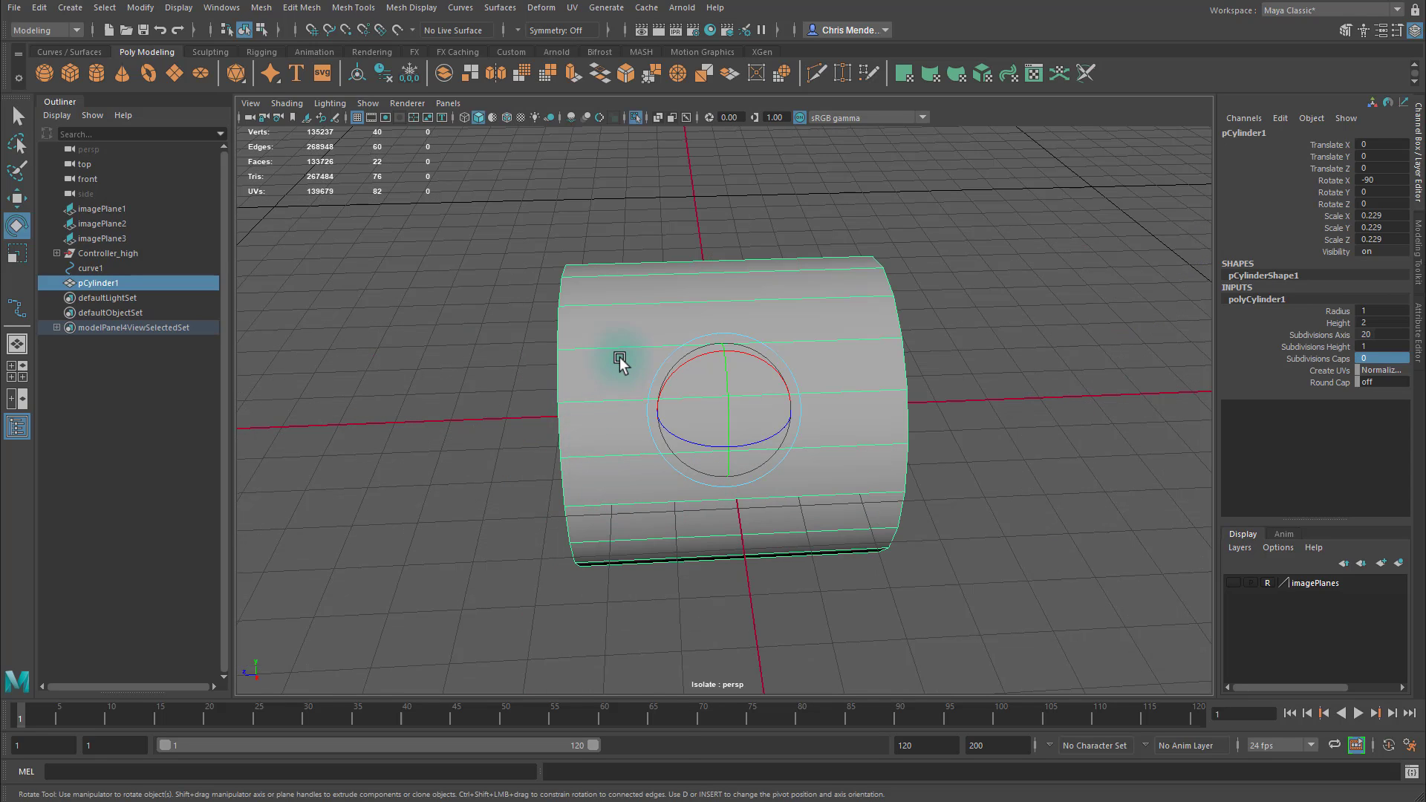
right_click_drag(621, 357, 757, 663)
left_click_drag(756, 658, 796, 681)
key("Delete")
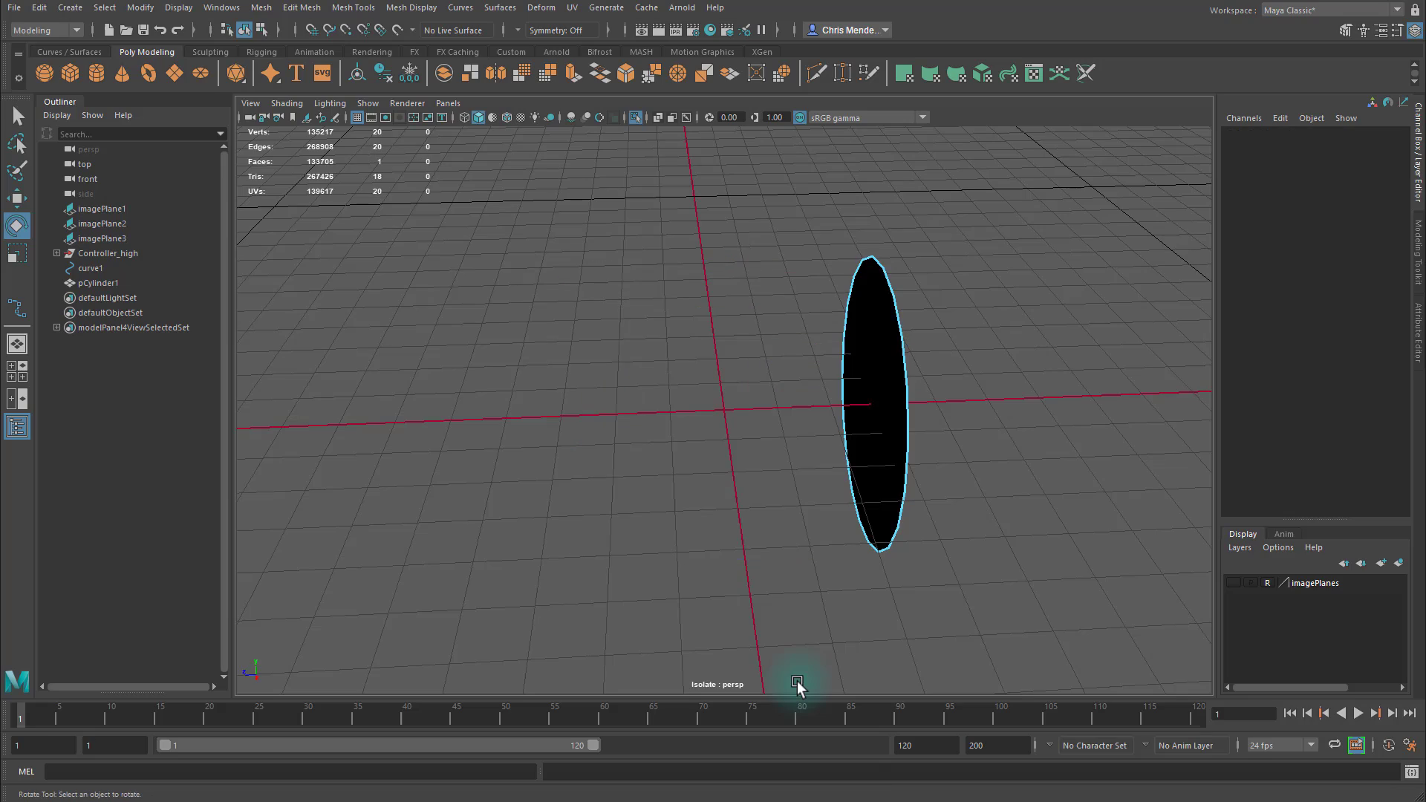
- Select the remaining cap face and end the isolation to bring back the controller and curve
left_click_drag(1068, 435, 990, 415, "alt")
left_click(884, 404)
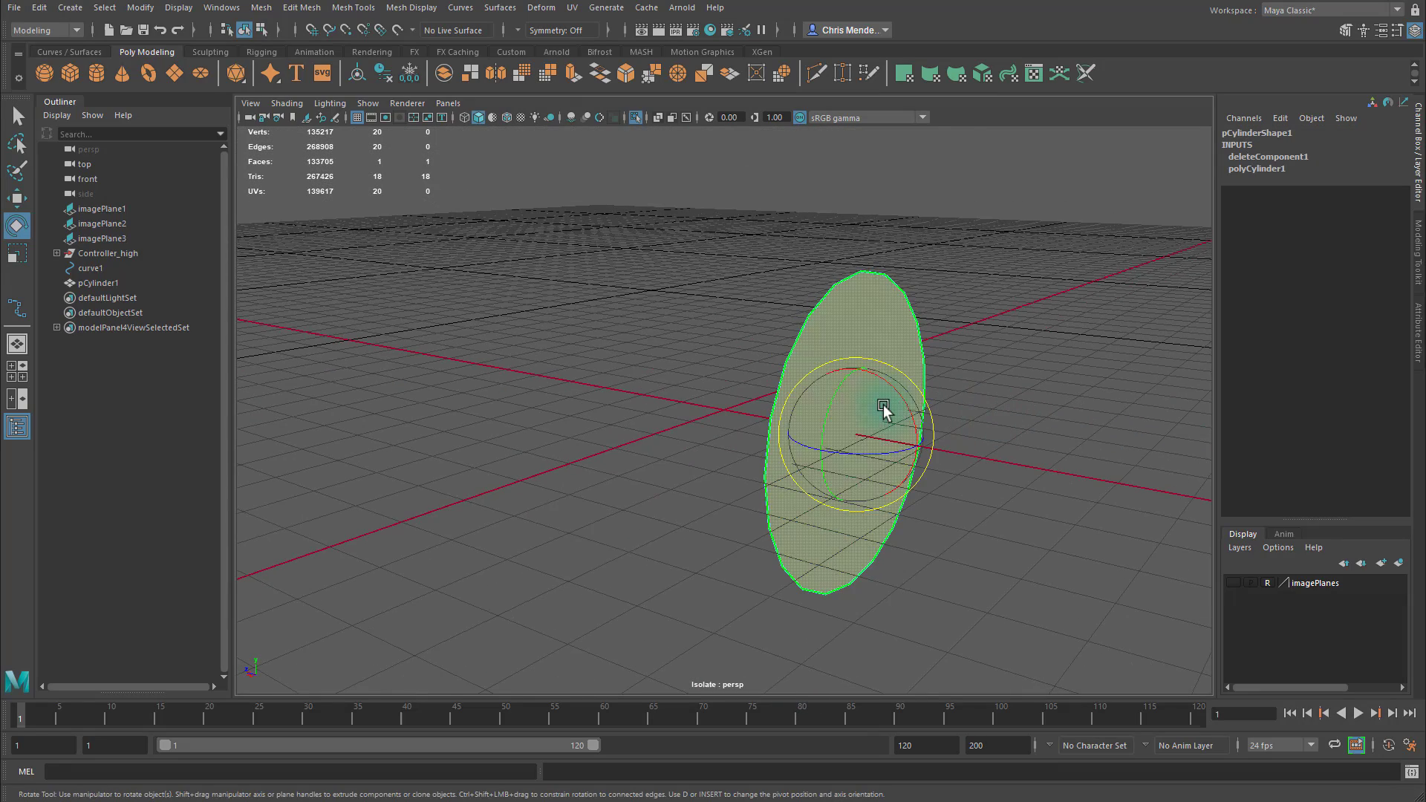
key("f")
key("ctrl+1")
left_click_drag(976, 504, 868, 508, "alt")
middle_click_drag(881, 500, 768, 461, "alt")
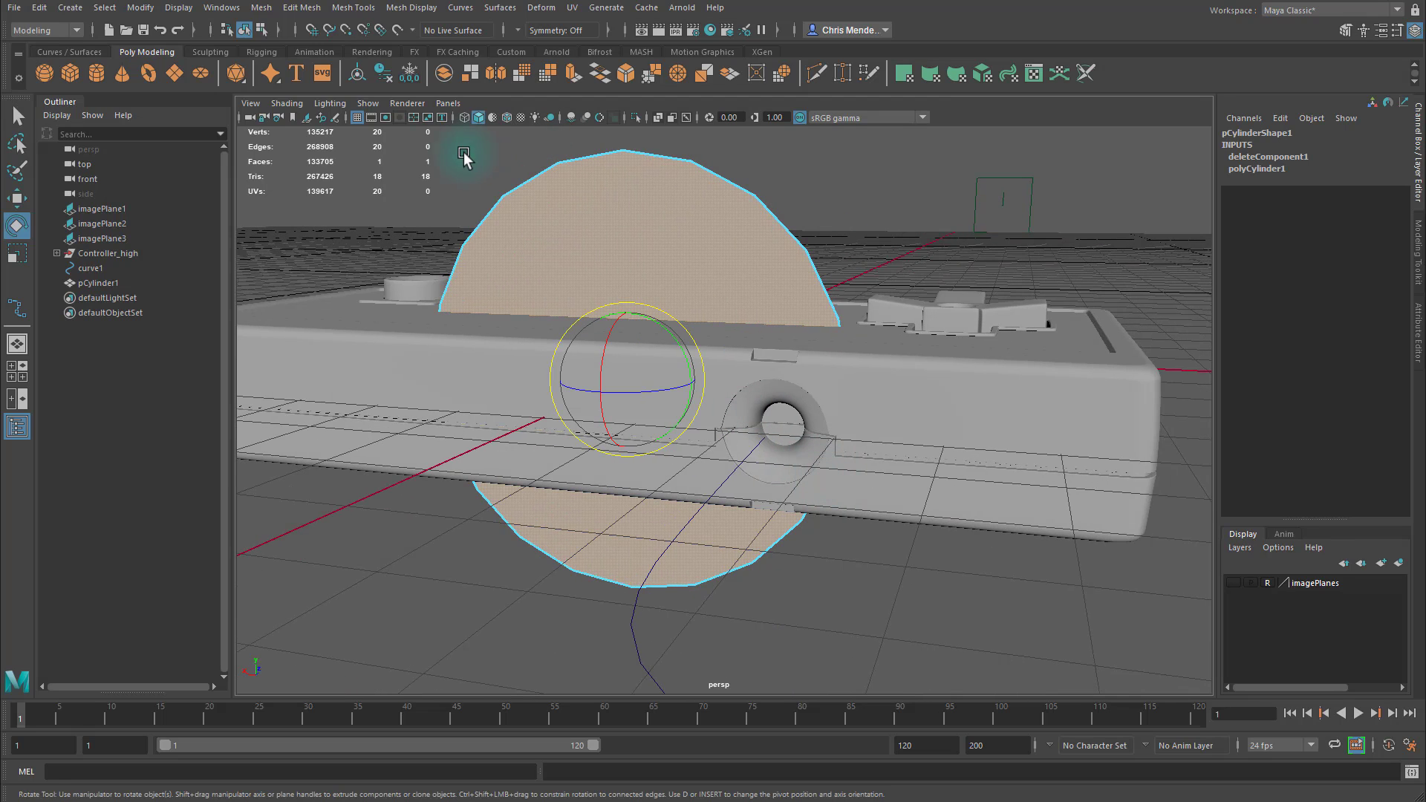
- Turn on wireframe on shaded and snap the cap face to the centre of the controller's cable opening
key("w")
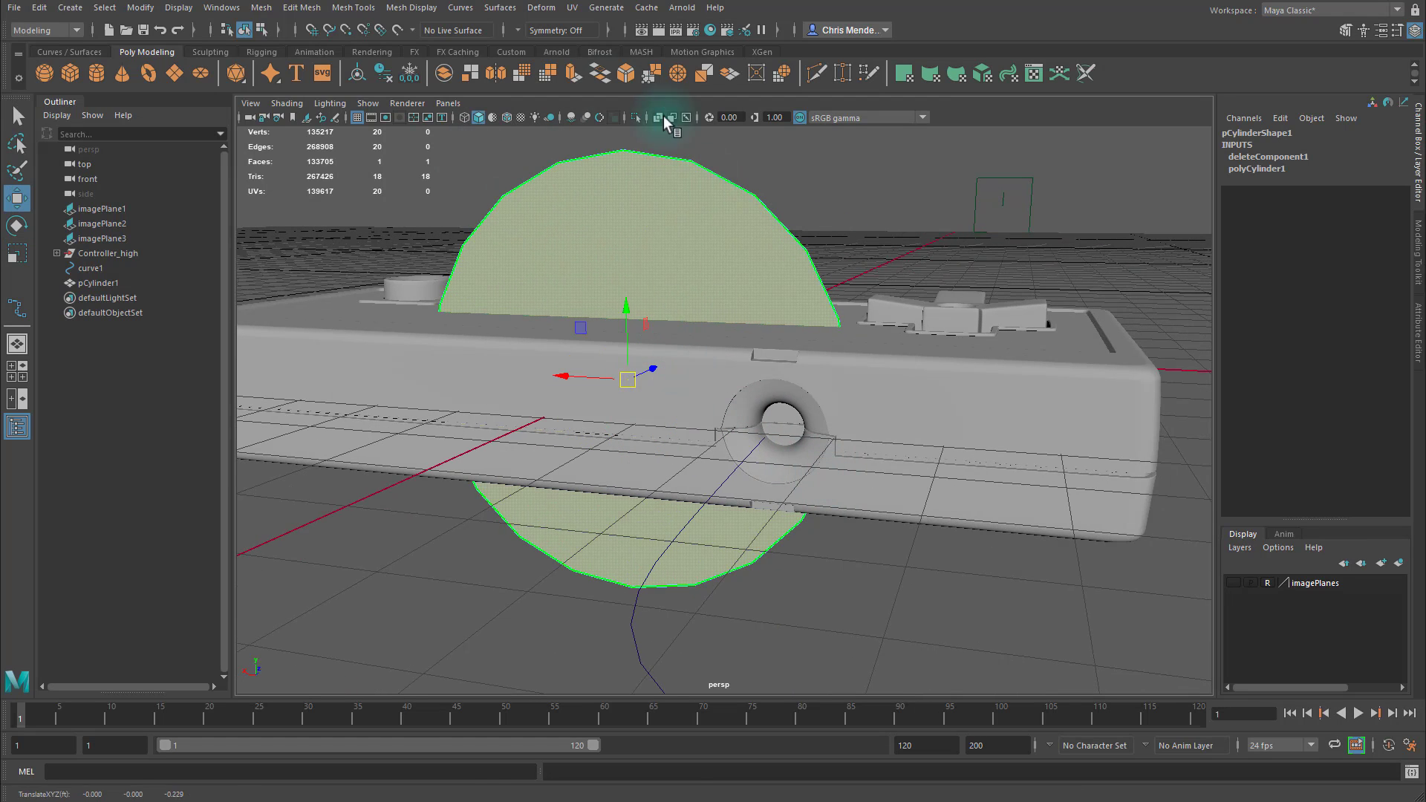
left_click(507, 118)
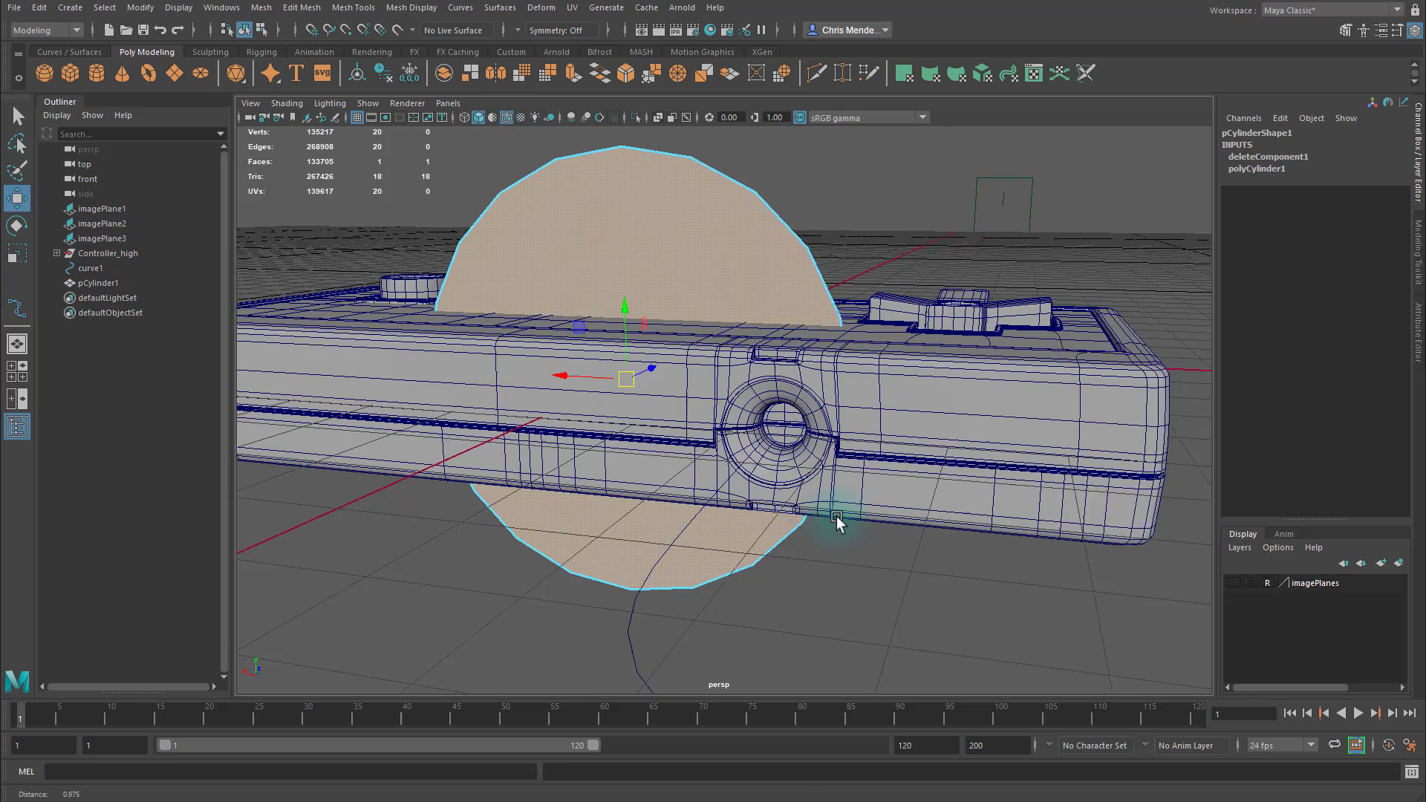
scroll(840, 519, "up", 5)
left_click(870, 444)
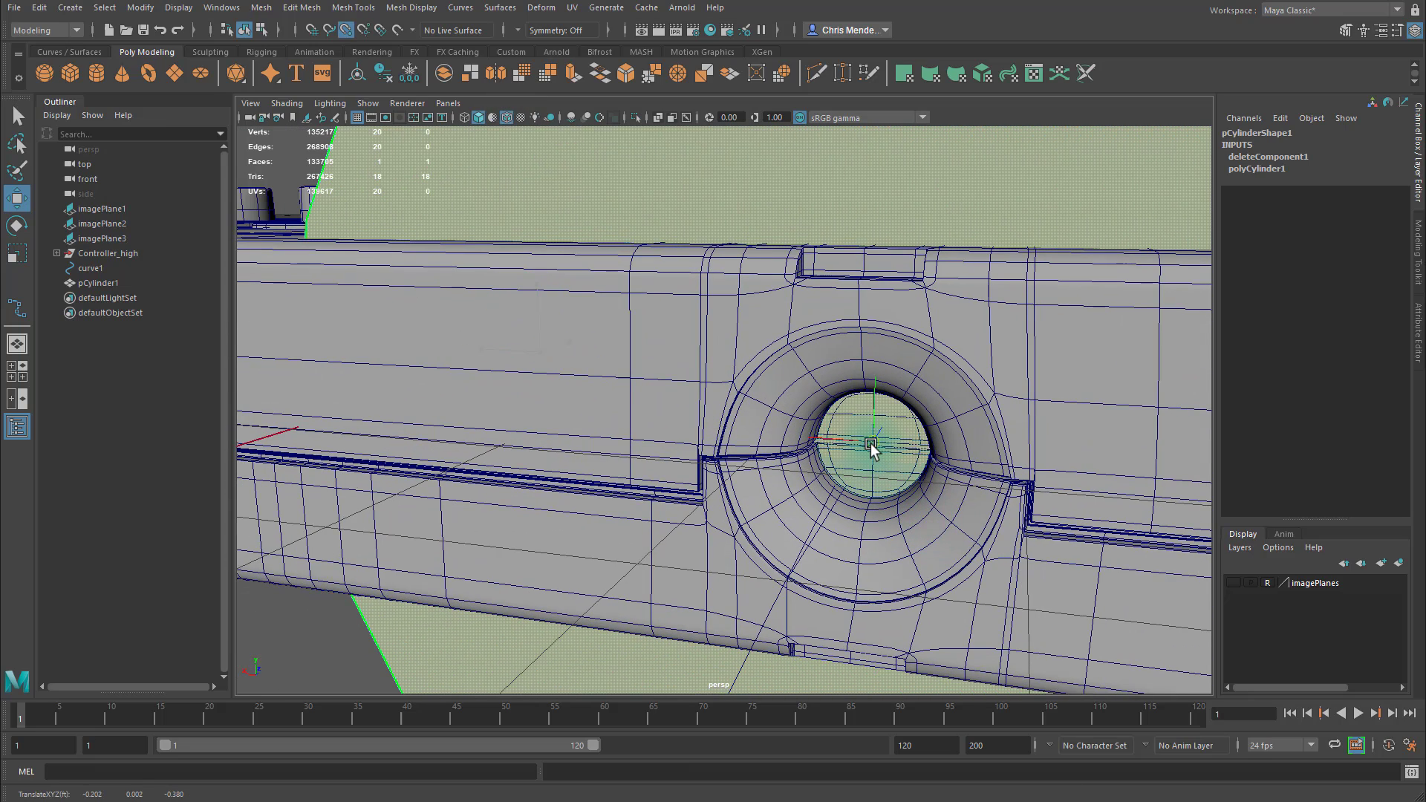
- Scale the cap face down to fit just inside the controller's round cable opening
key("r")
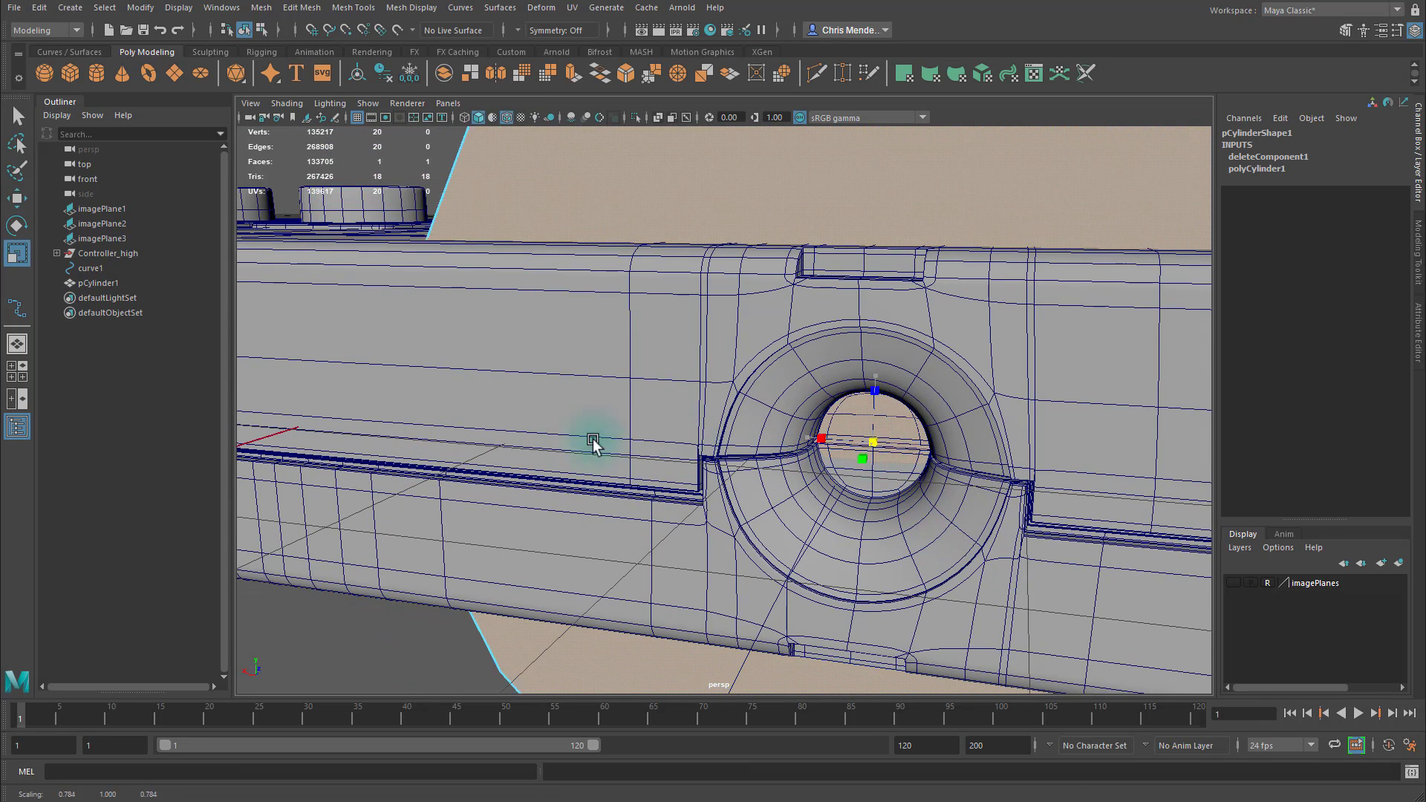
left_click_drag(76, 420, 0, 418, "ctrl")
left_click_drag(305, 508, 532, 477, "alt")
key("f")
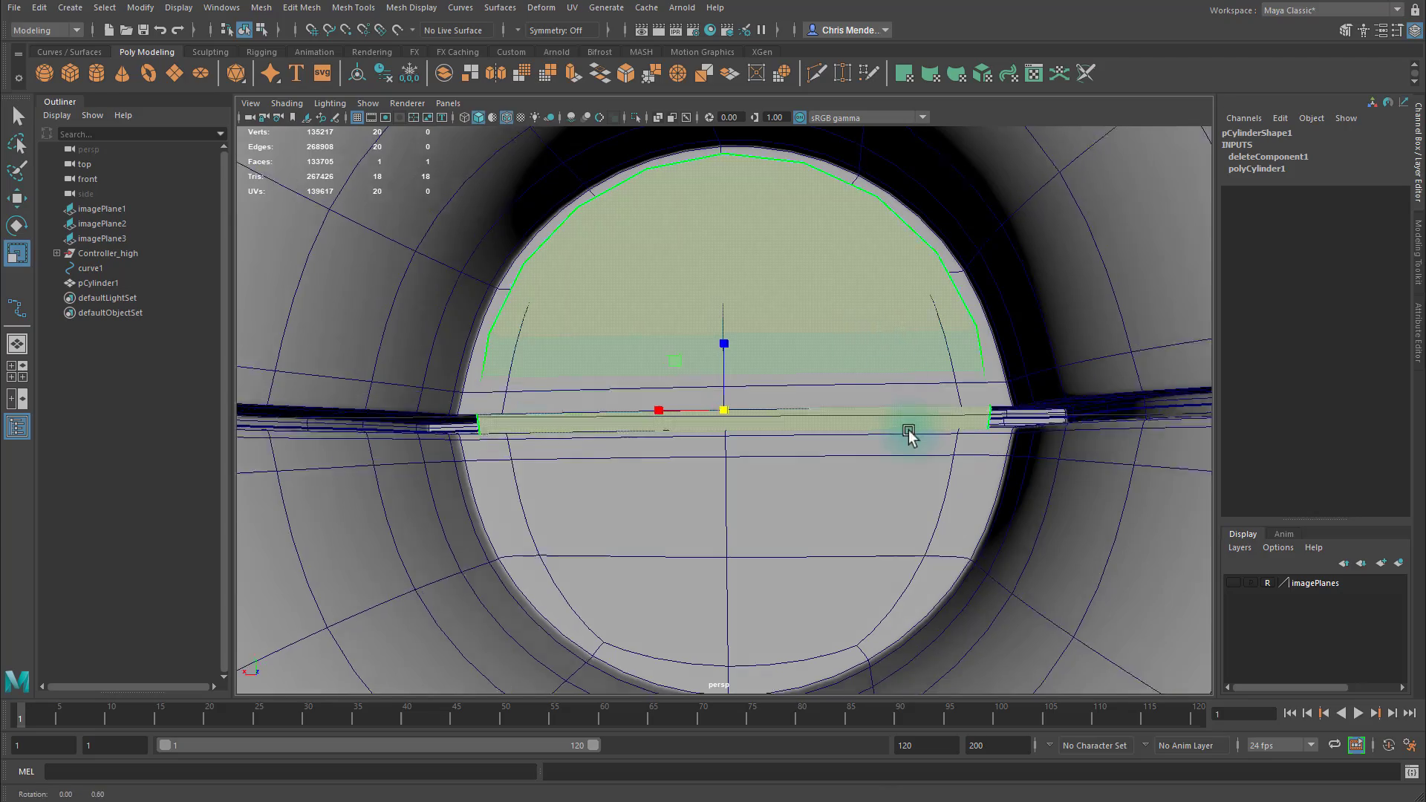
- Move the cap face outward along the cable axis until it sits in front of the controller's cable opening
left_click_drag(910, 433, 681, 421, "alt")
key("w")
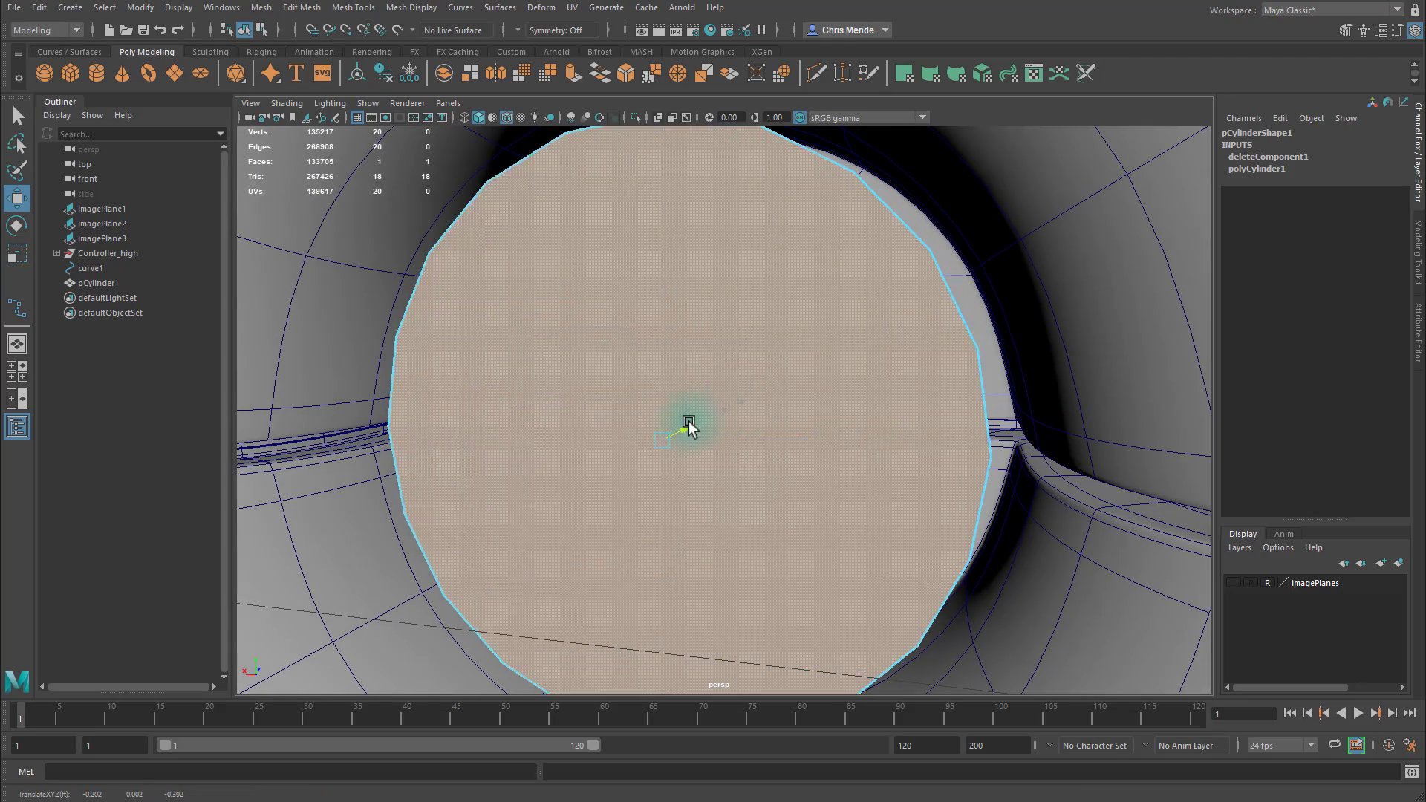
right_click_drag(890, 412, 831, 416, "alt")
left_click_drag(831, 416, 742, 459, "alt")
left_click_drag(770, 376, 752, 381)
left_click(691, 518)
- Shift the path curve along X to -0.004 so its start lines up with the centre of the cap face
left_click_drag(661, 520, 662, 461, "alt")
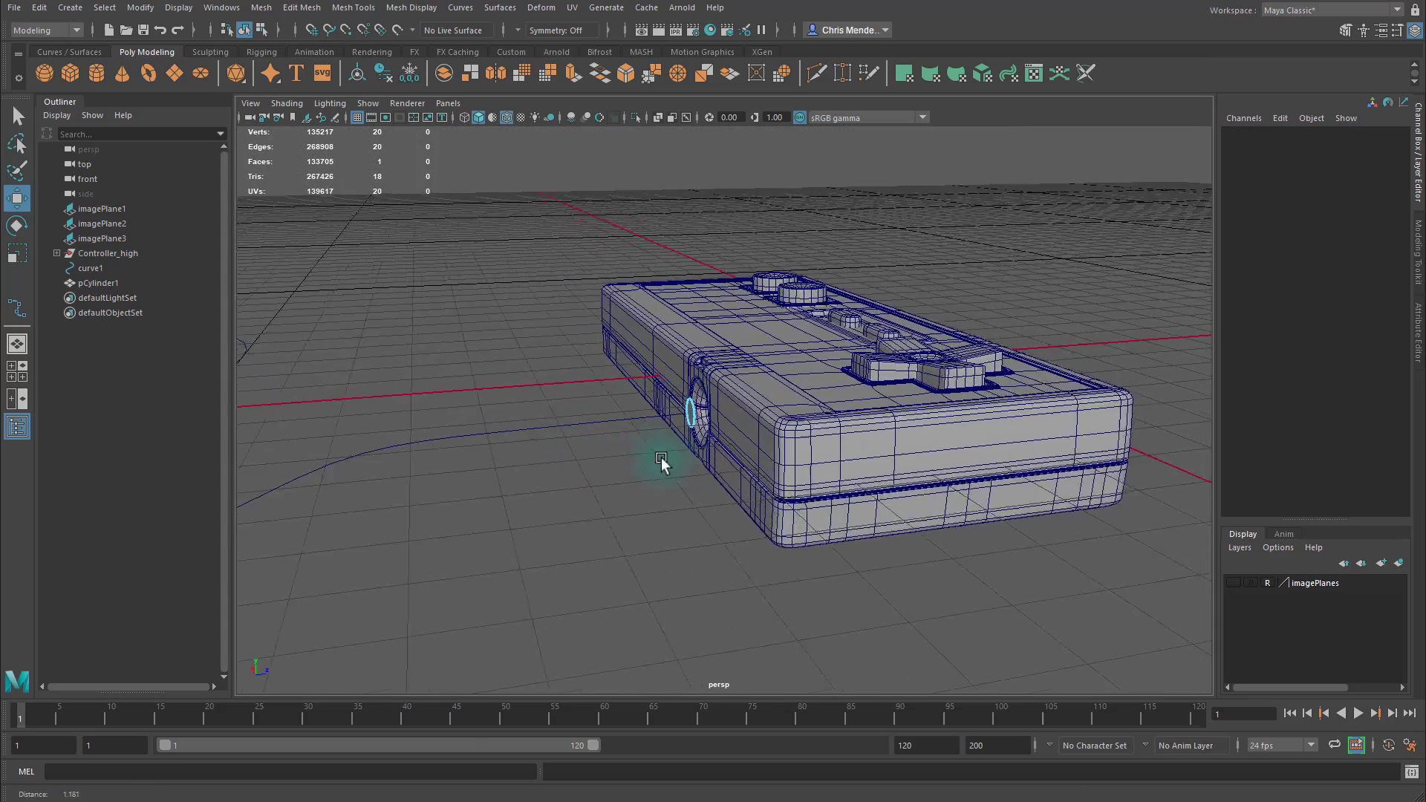
right_click_drag(661, 461, 1111, 535, "alt")
left_click_drag(1112, 534, 894, 487, "alt")
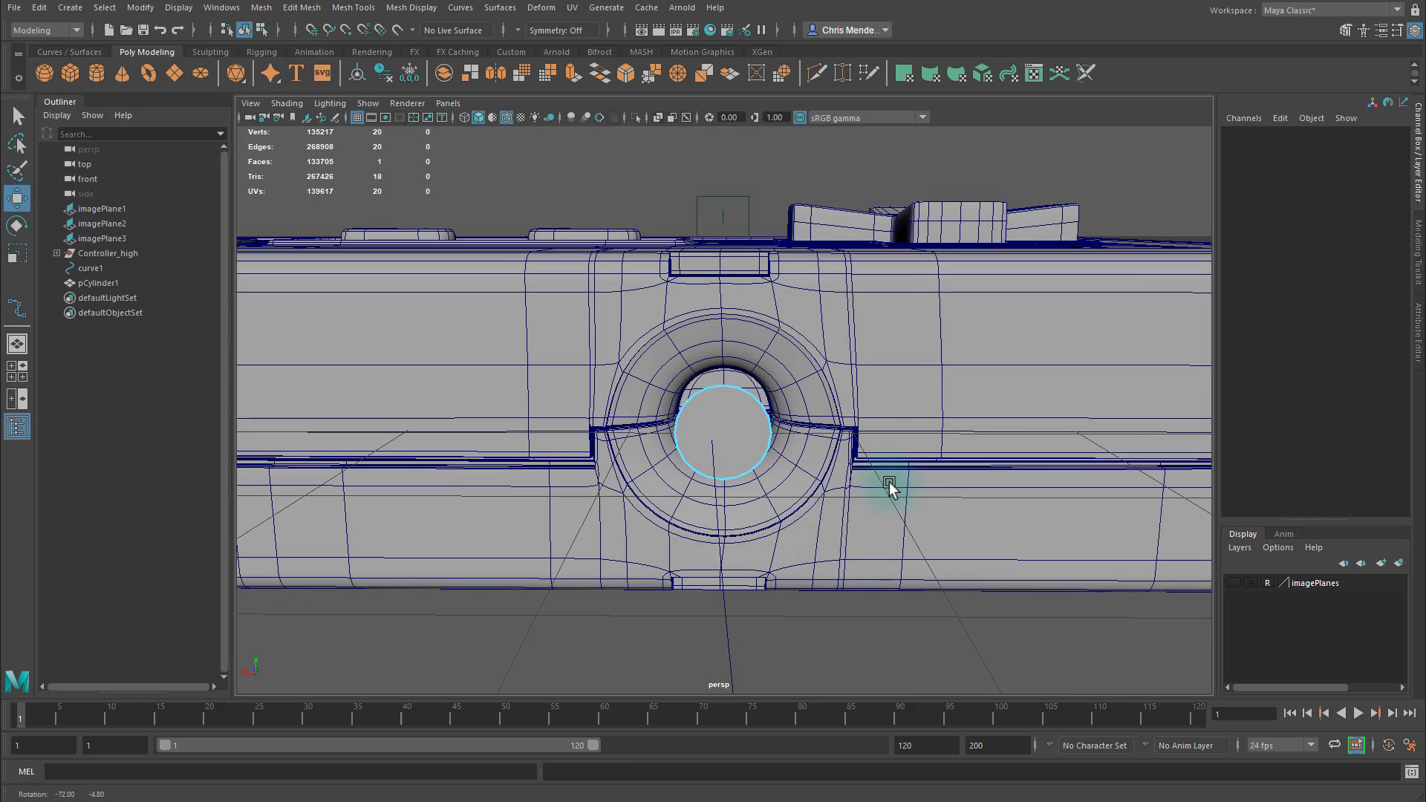
left_click(747, 437)
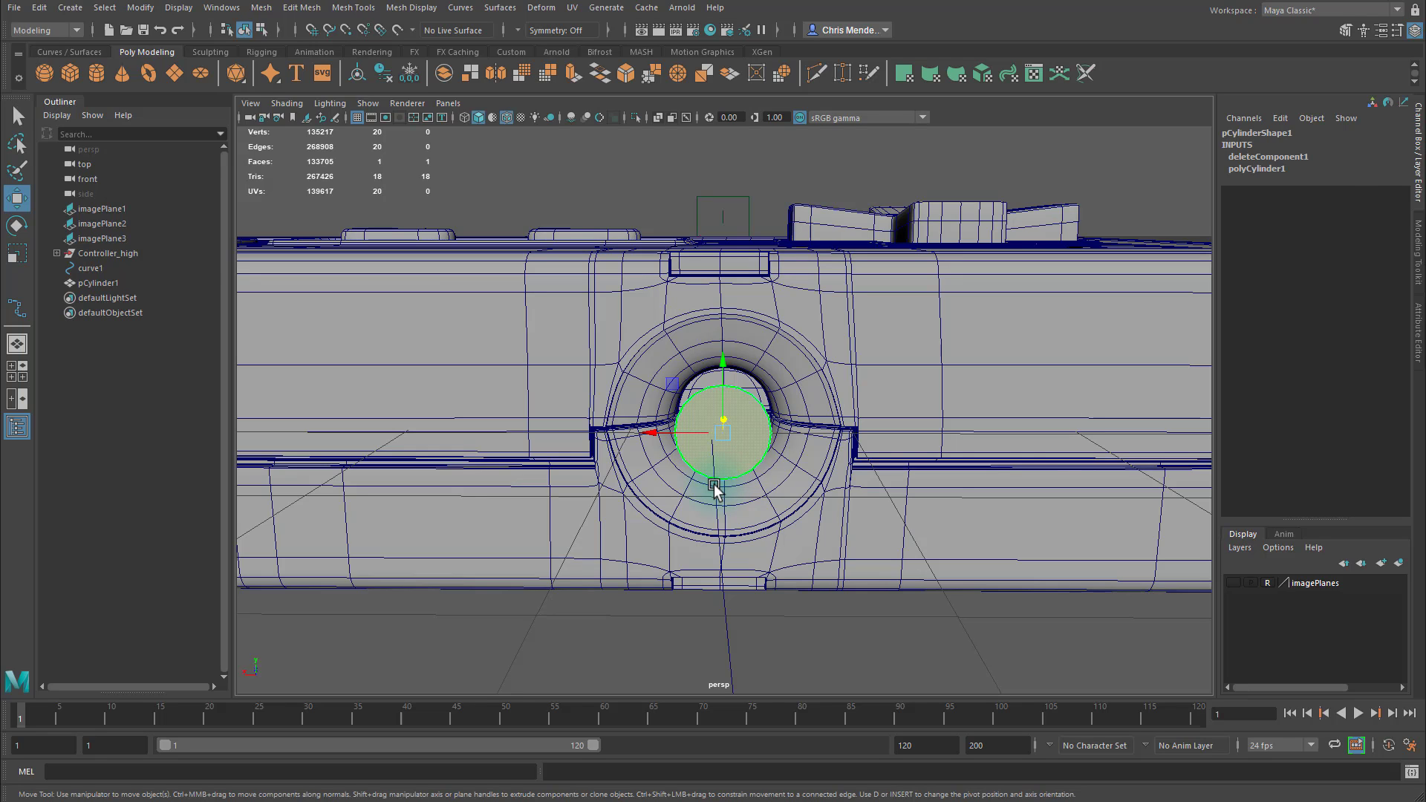
left_click(716, 554)
left_click(713, 435)
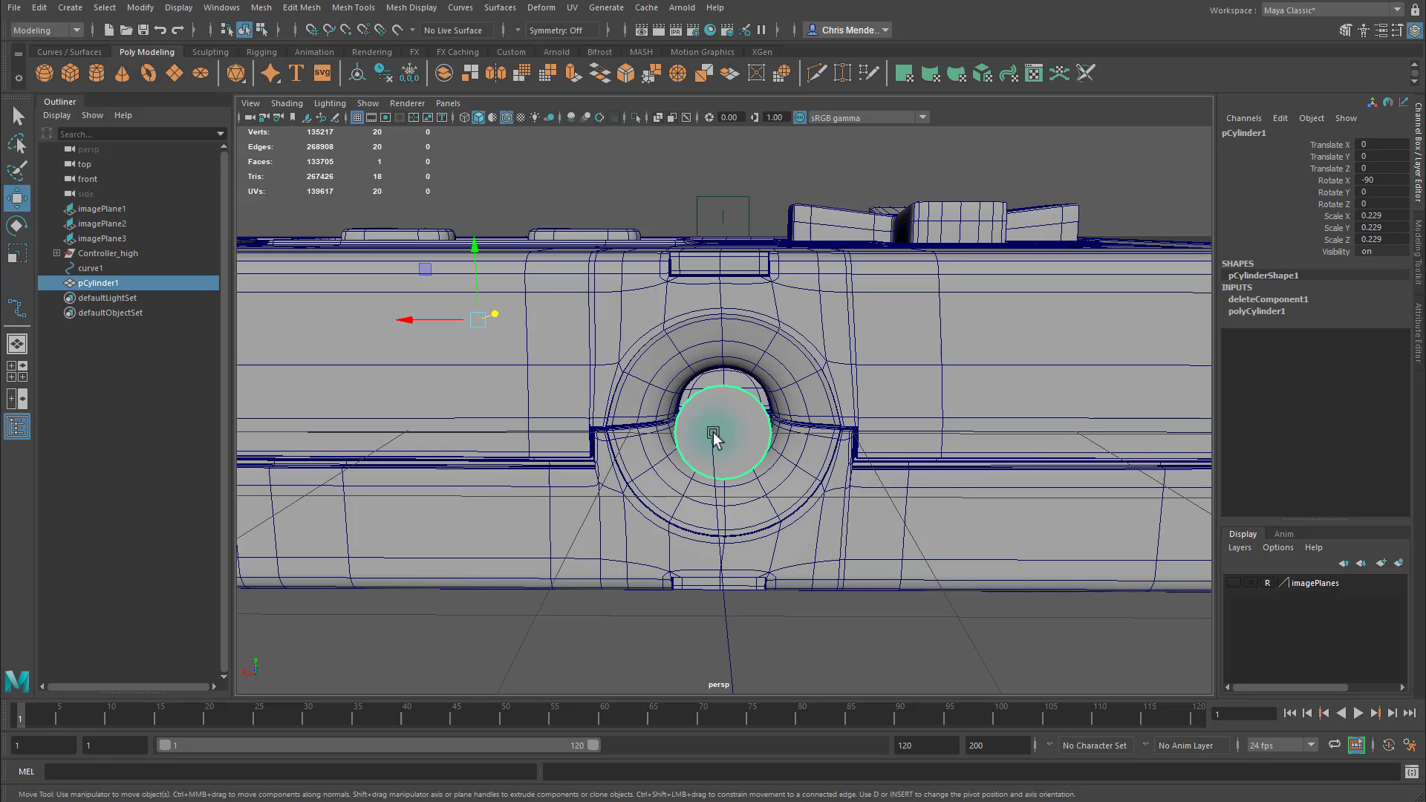
left_click(410, 319)
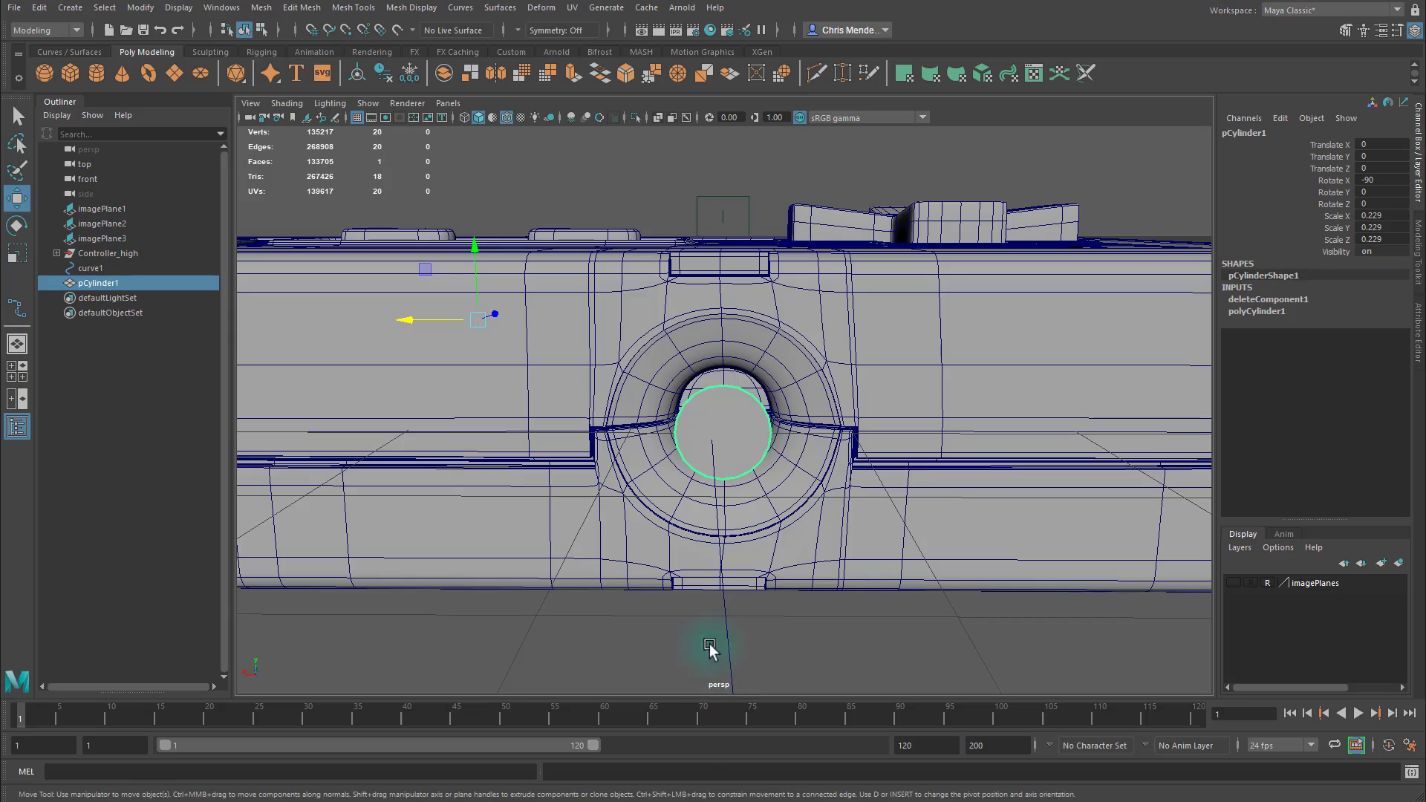
left_click(726, 617)
left_click_drag(405, 324, 410, 321)
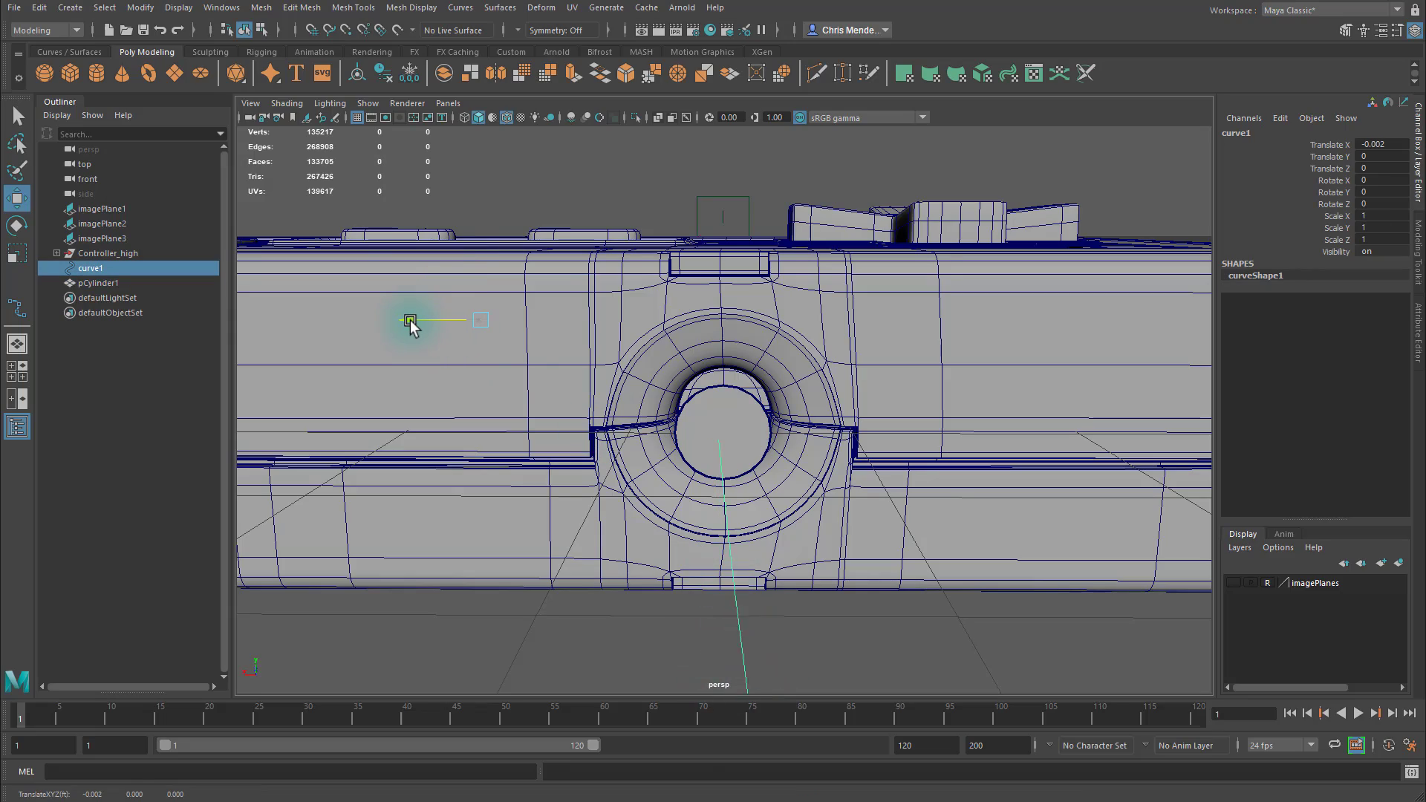
left_click_drag(773, 519, 722, 436, "alt")
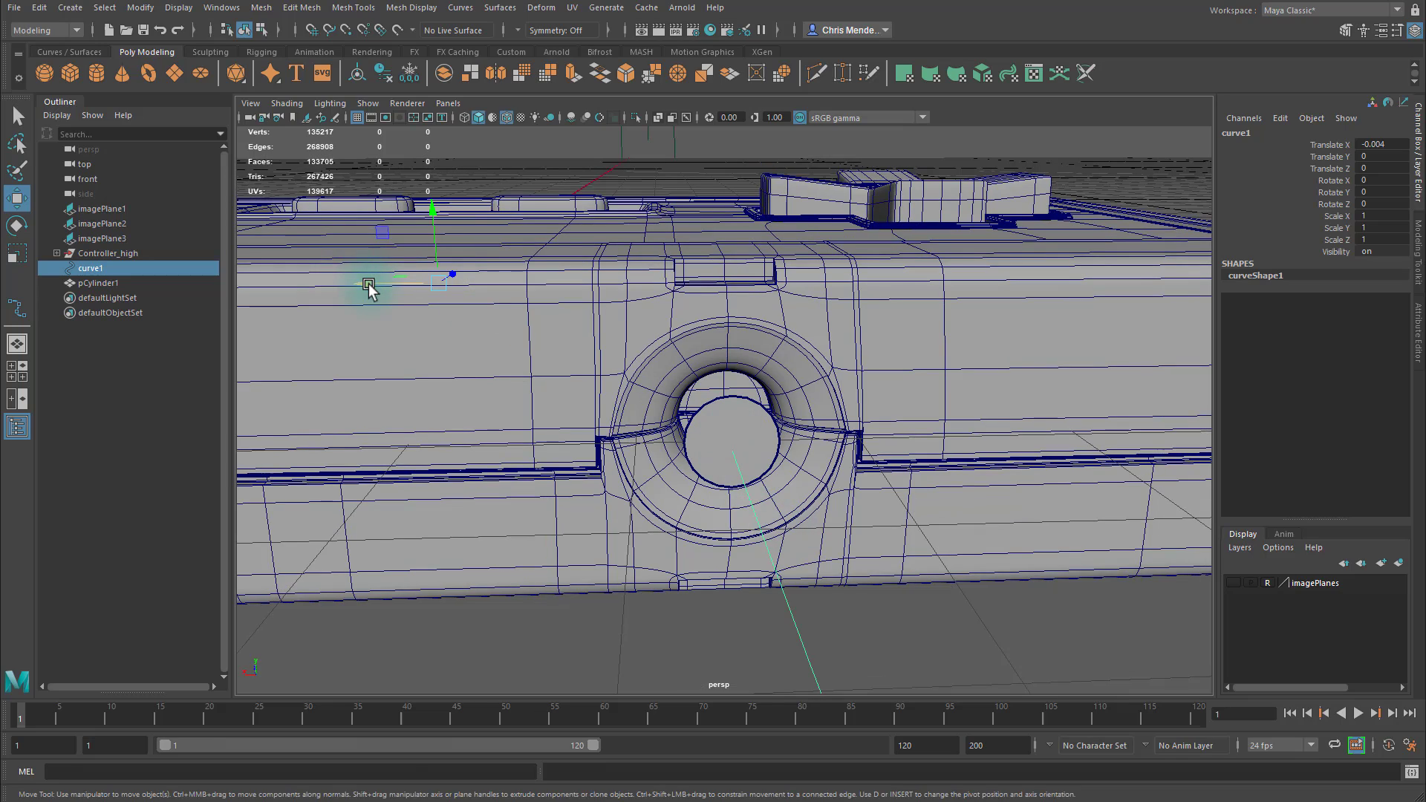
- Select the cap face in face mode and add the path curve to the selection
left_click(724, 420)
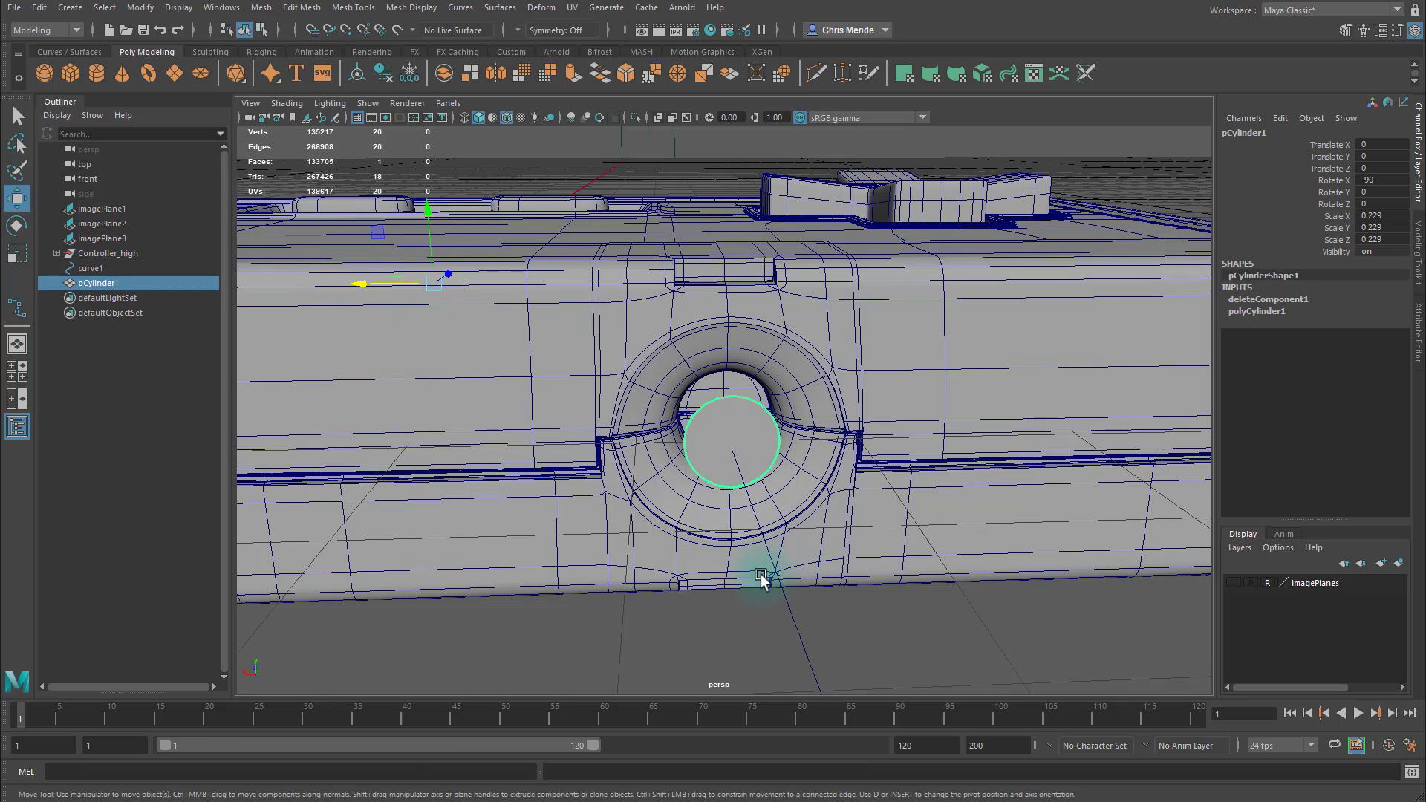
left_click_drag(863, 605, 631, 434, "alt")
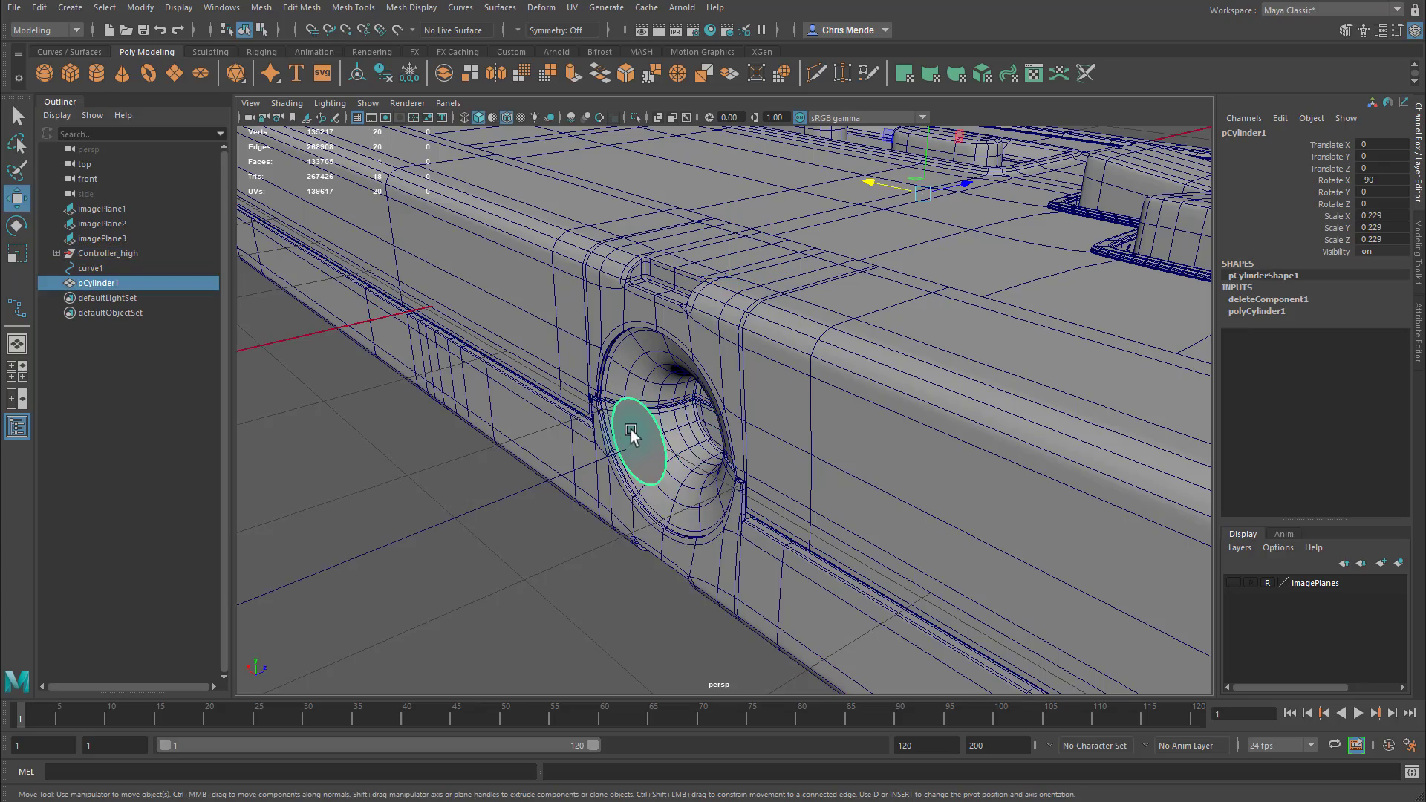
right_click_drag(630, 432, 632, 471)
left_click(641, 438)
left_click_drag(567, 531, 477, 449, "alt")
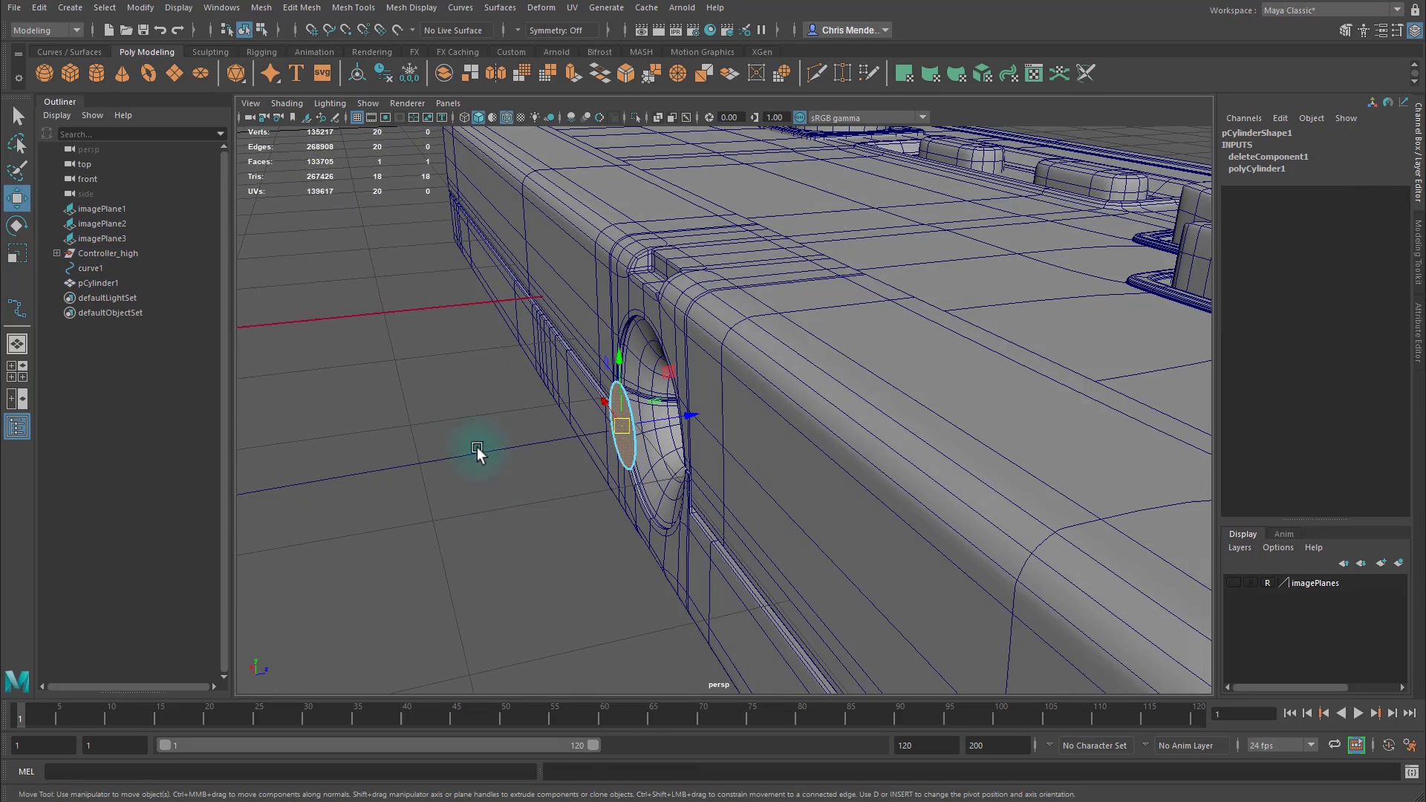
left_click(477, 450, "shift")
right_click_drag(577, 496, 421, 455, "alt")
middle_click_drag(422, 454, 818, 401, "alt")
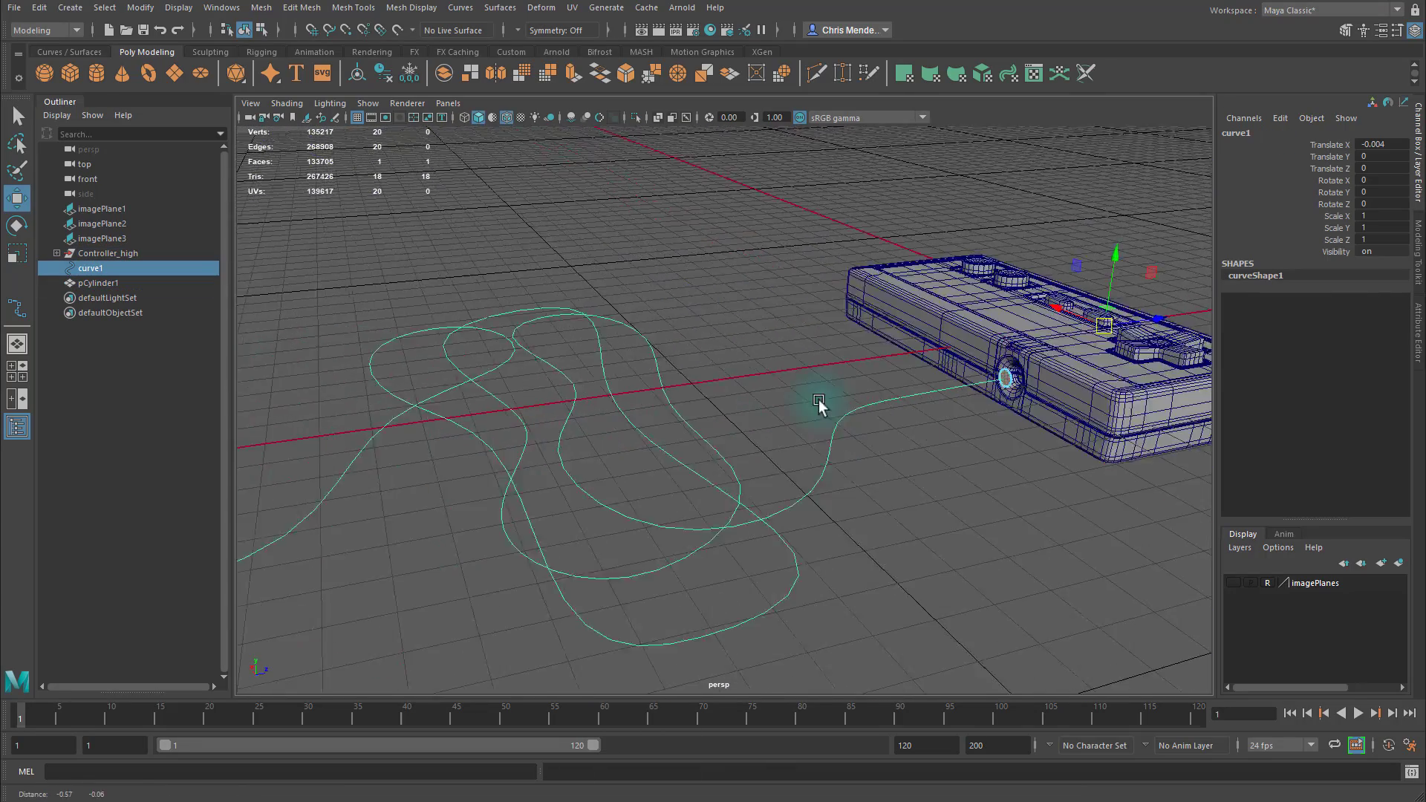
right_click_drag(819, 400, 821, 424, "alt")
left_click_drag(821, 423, 773, 404, "alt")
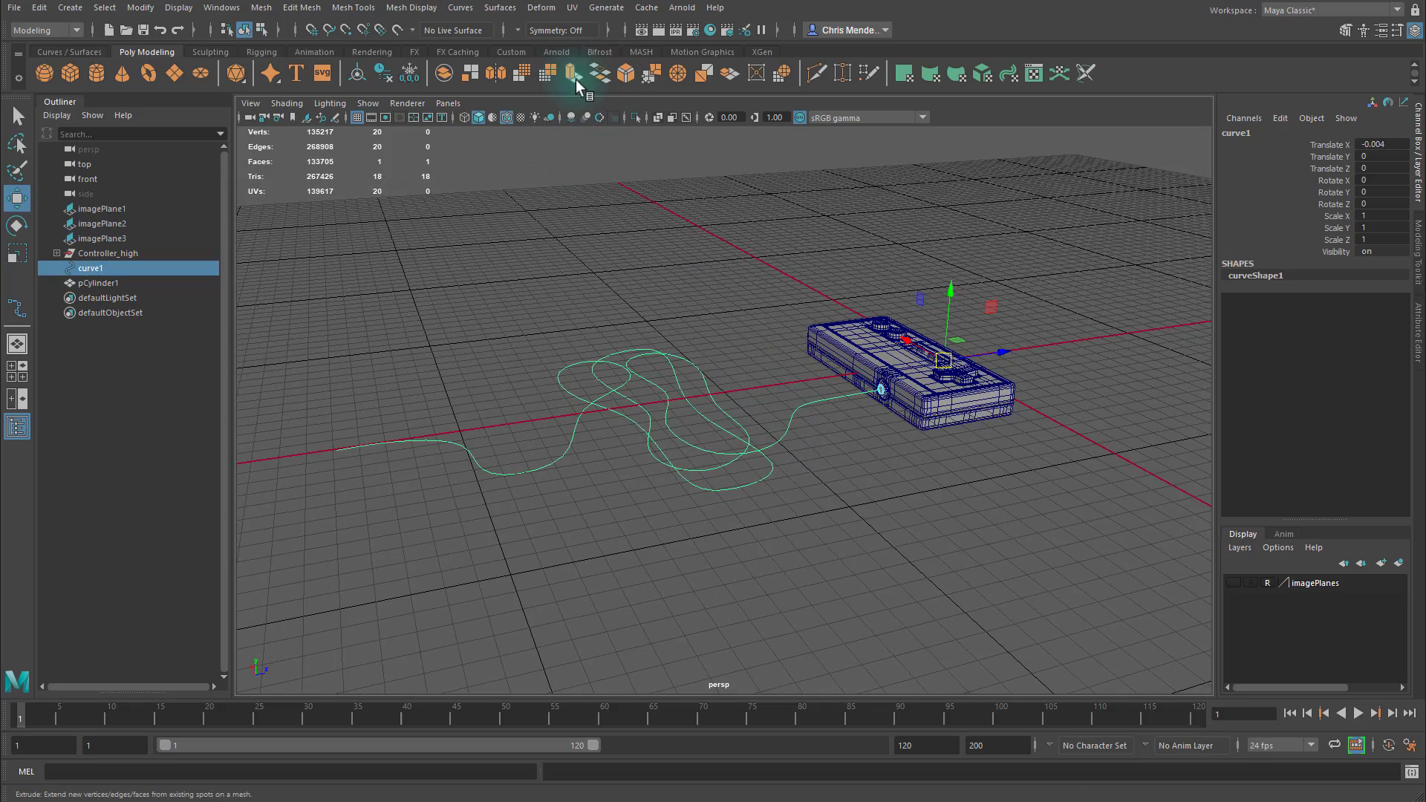
- Extrude the cap face along the path curve with 150 divisions
key("ctrl+e")
left_click_drag(834, 493, 854, 566, "alt")
right_click_drag(854, 567, 998, 589, "alt")
left_click_drag(998, 589, 569, 422, "alt")
right_click_drag(668, 328, 891, 483, "alt")
left_click(427, 343)
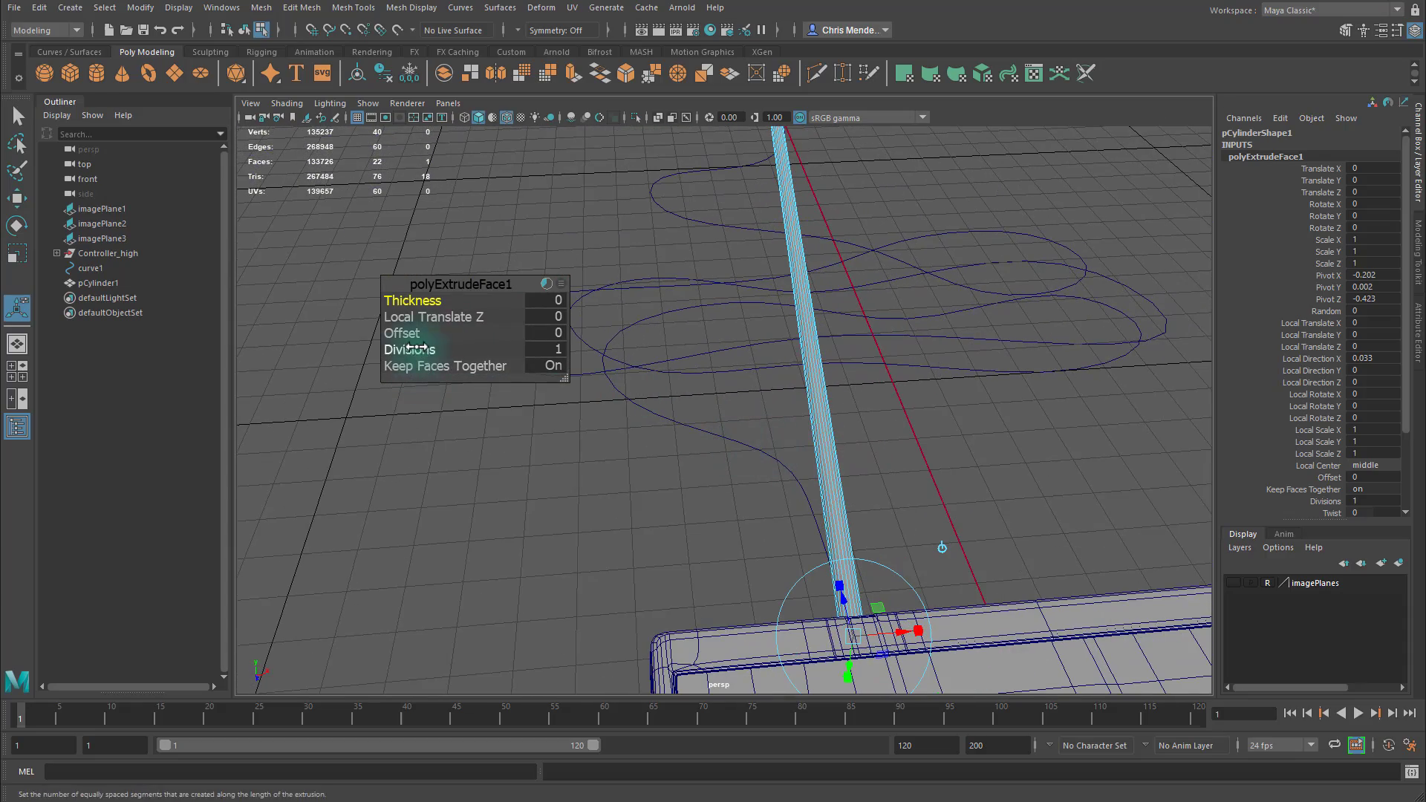
middle_click_drag(427, 343, 806, 433)
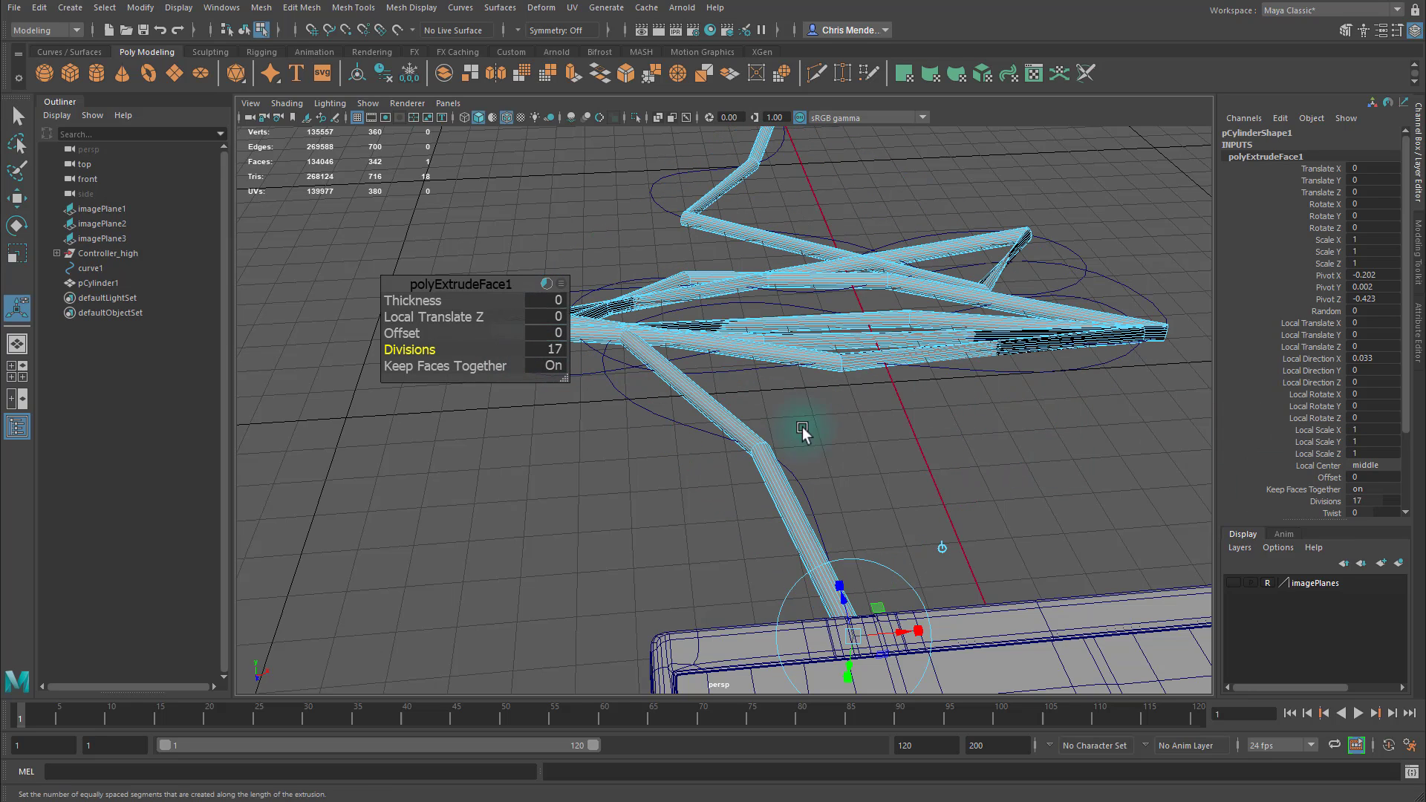
middle_click_drag(444, 350, 589, 376)
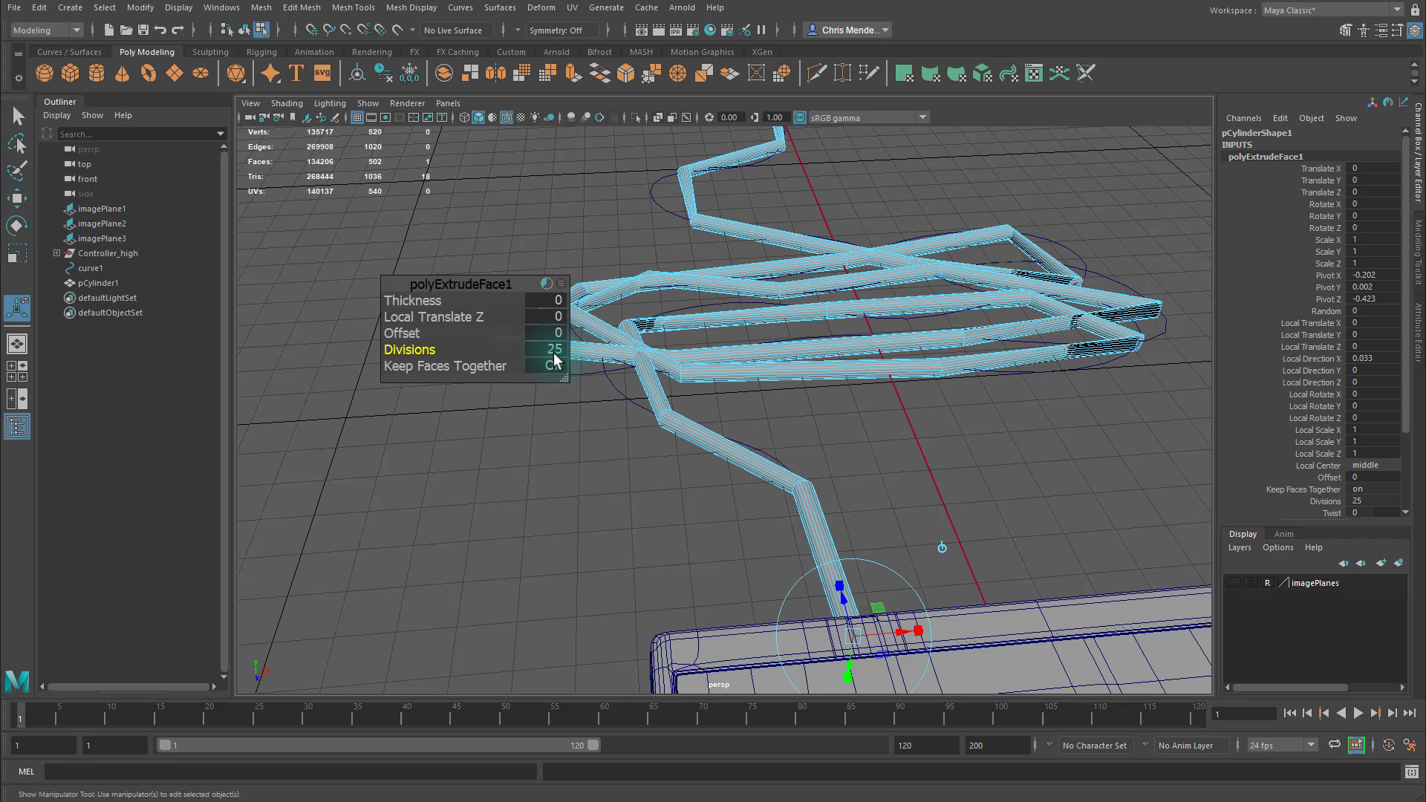
key("Return")
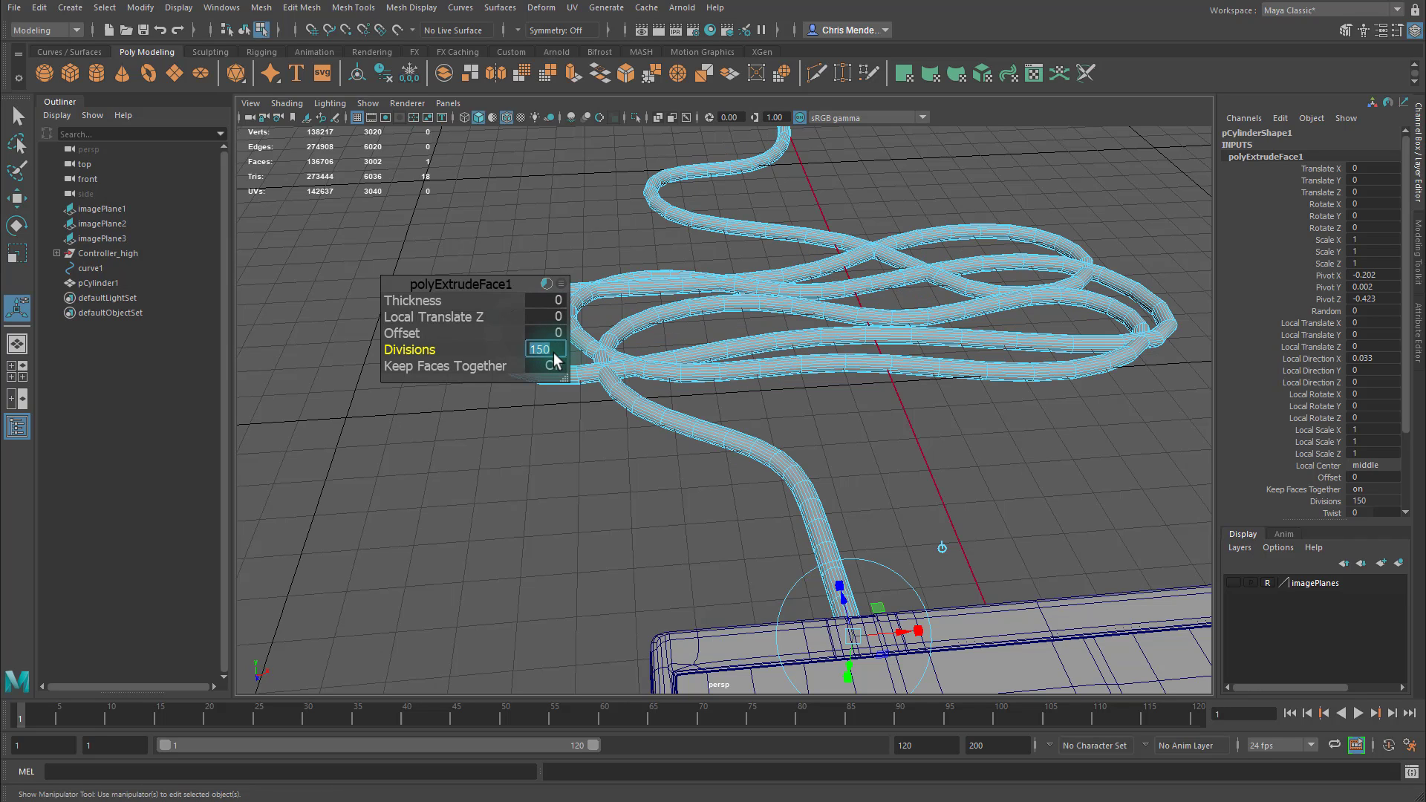
- Return the extruded cable to object mode, switch the viewport to wireframe and isolate the selection to the path curve inside it
scroll(550, 355, "up", 3)
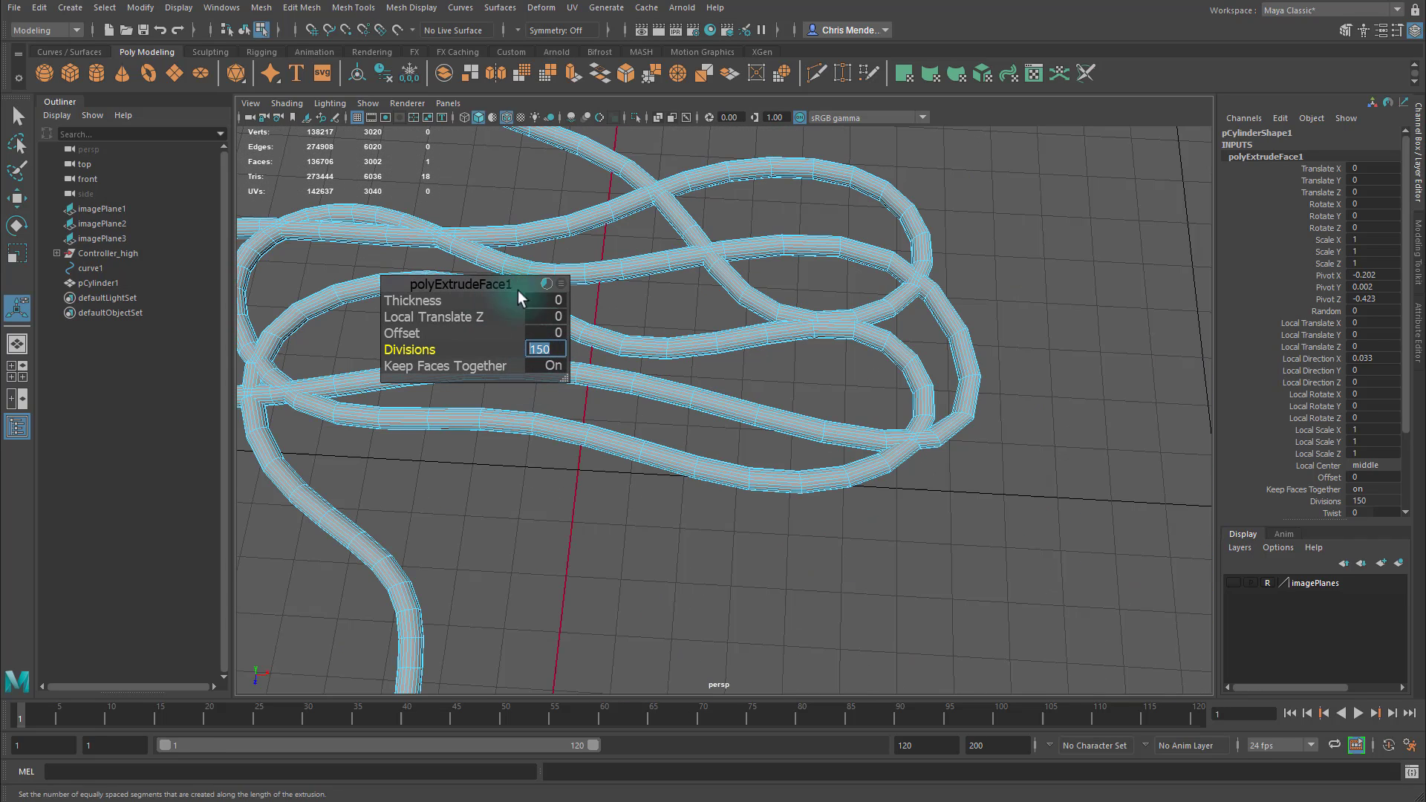
left_click_drag(850, 486, 703, 492, "alt")
right_click_drag(702, 492, 761, 445)
key("q")
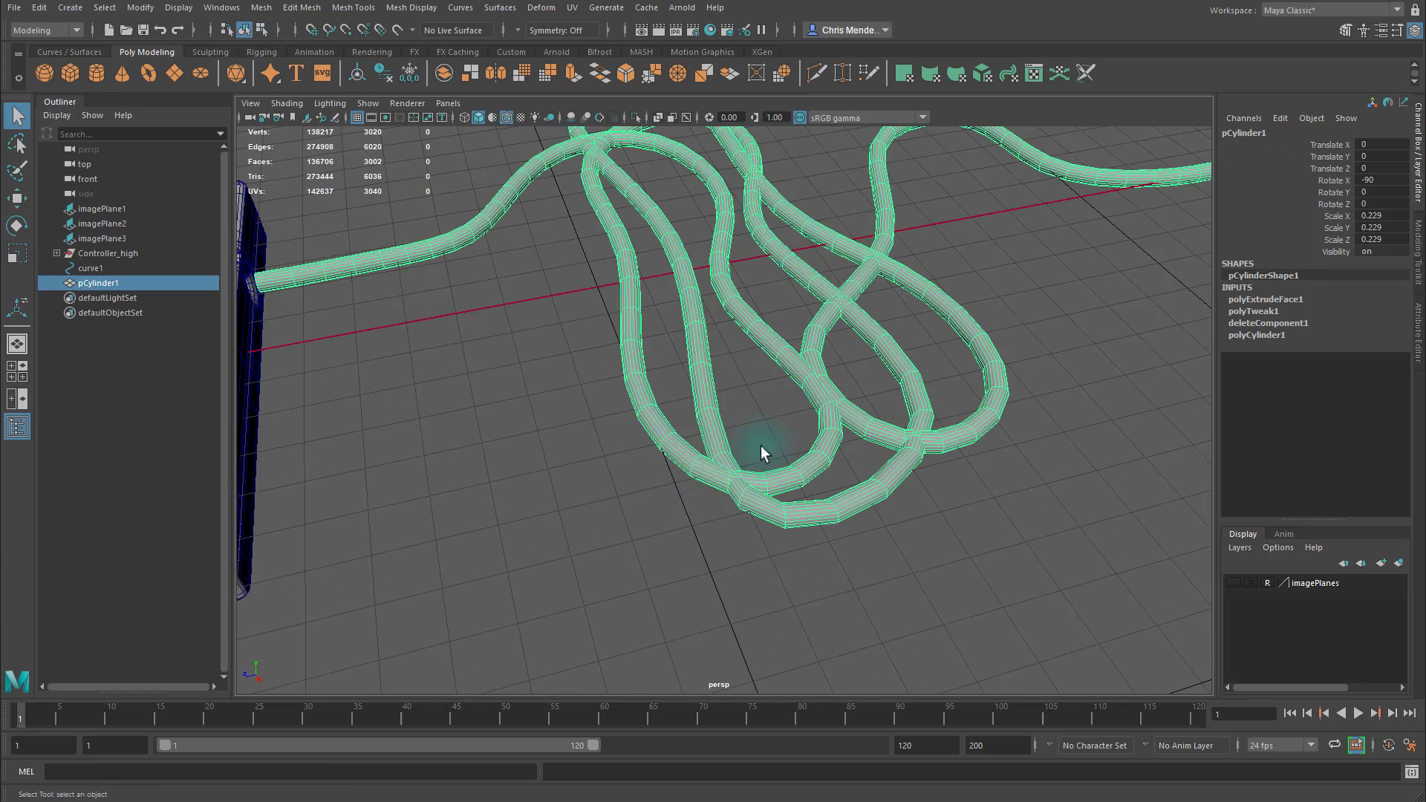
key("4")
left_click_drag(671, 422, 588, 474, "alt")
left_click(715, 516)
left_click_drag(715, 508, 691, 426, "alt")
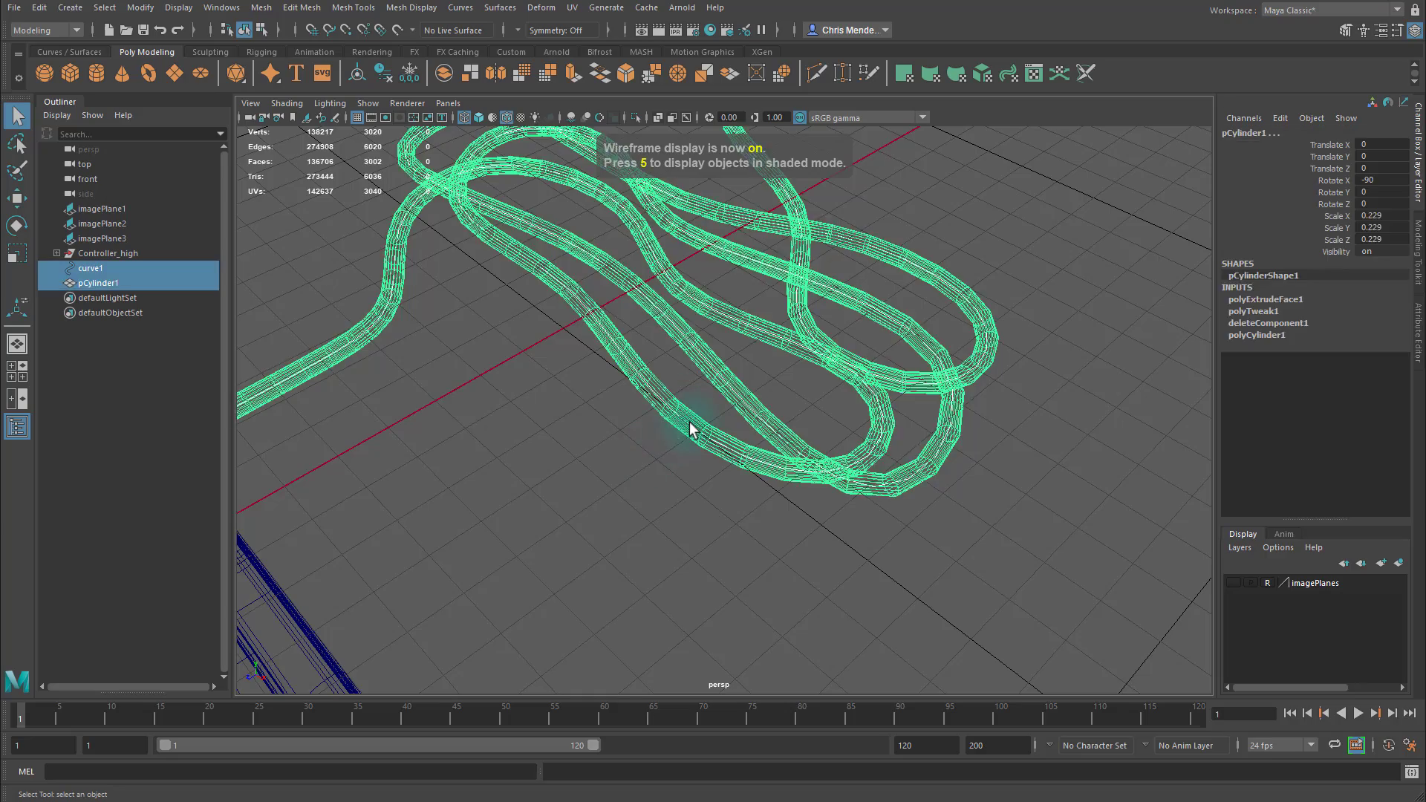
left_click(692, 429, "ctrl")
right_click_drag(679, 505, 611, 494, "alt")
left_click_drag(700, 534, 694, 506, "alt")
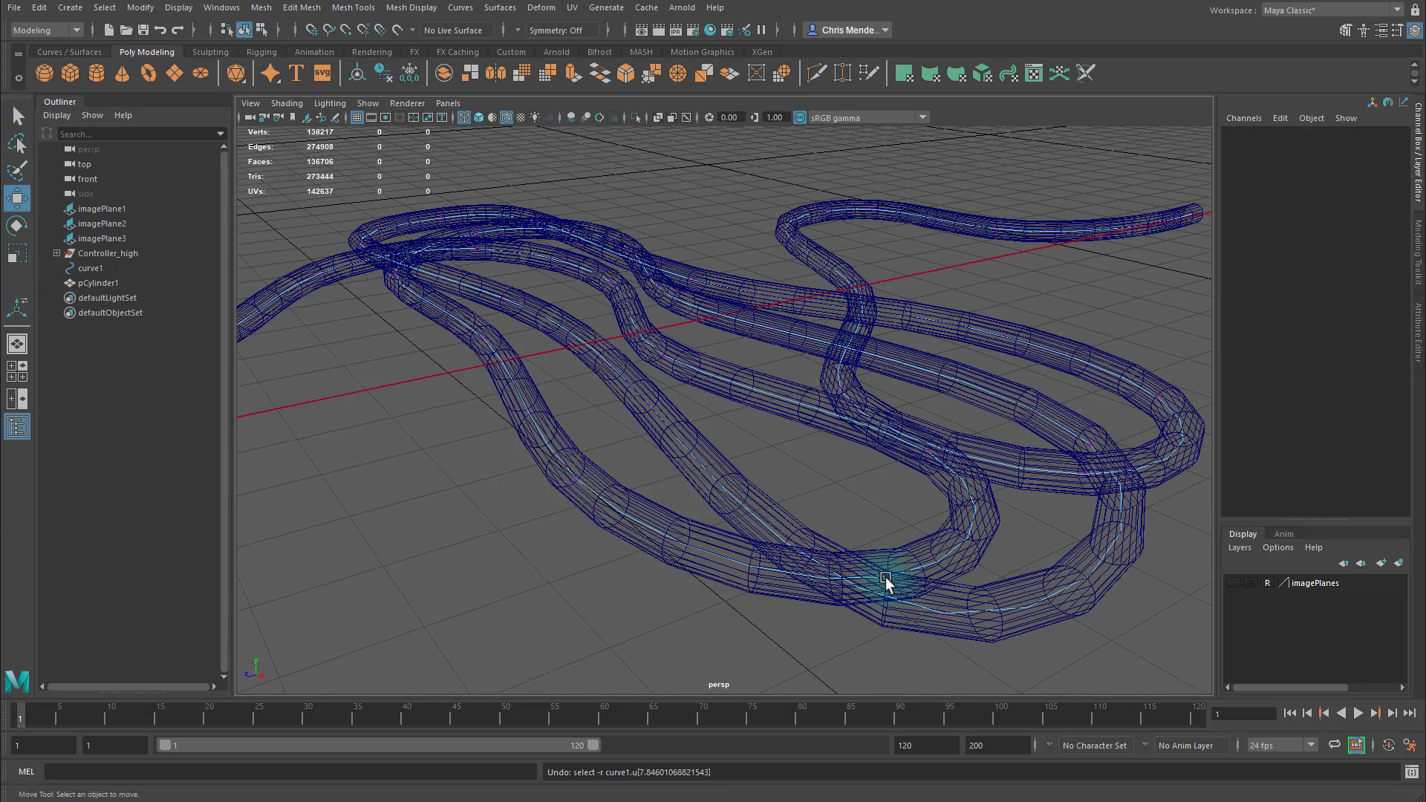
- Raise a component point of the path curve at the near loop to separate the overlapping cable strands
right_click_drag(539, 626, 539, 667)
left_click(890, 578)
left_click_drag(897, 526, 891, 493)
left_click_drag(703, 430, 514, 373, "alt")
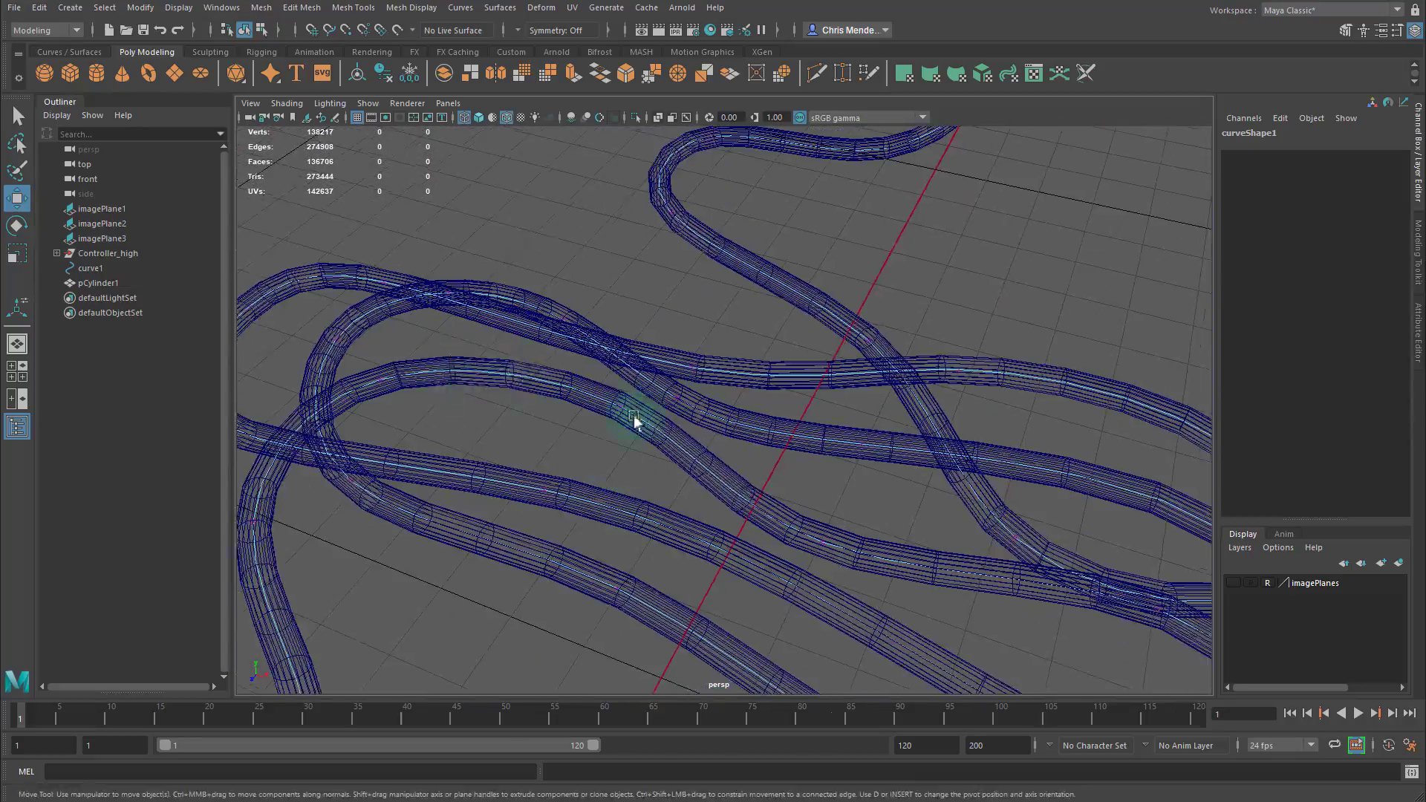
left_click_drag(923, 540, 569, 447, "alt")
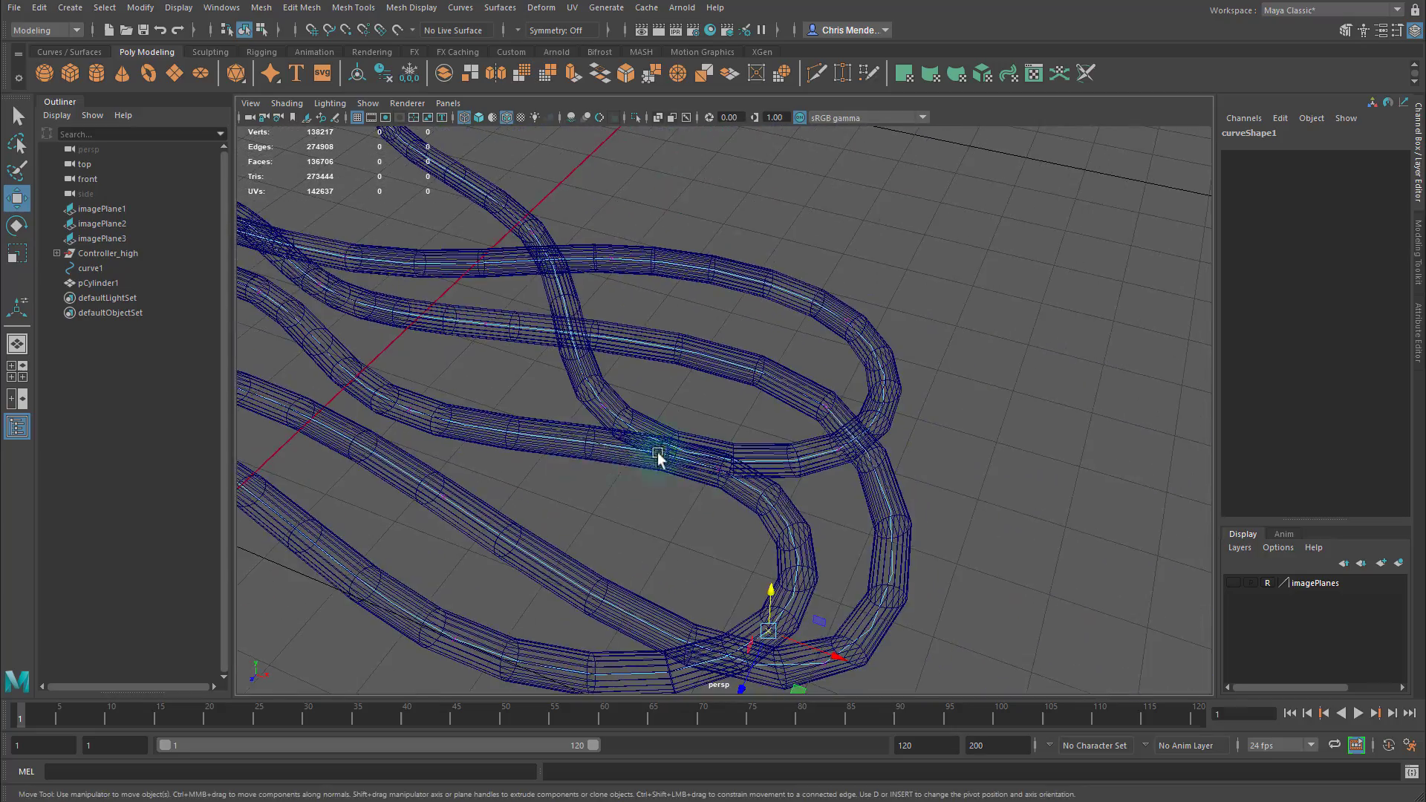
mouse_move(658, 454)
left_mouse_down("alt")
mouse_move(471, 455)
mouse_move(453, 436)
mouse_move(525, 398)
mouse_move(637, 454)
left_mouse_up("alt")
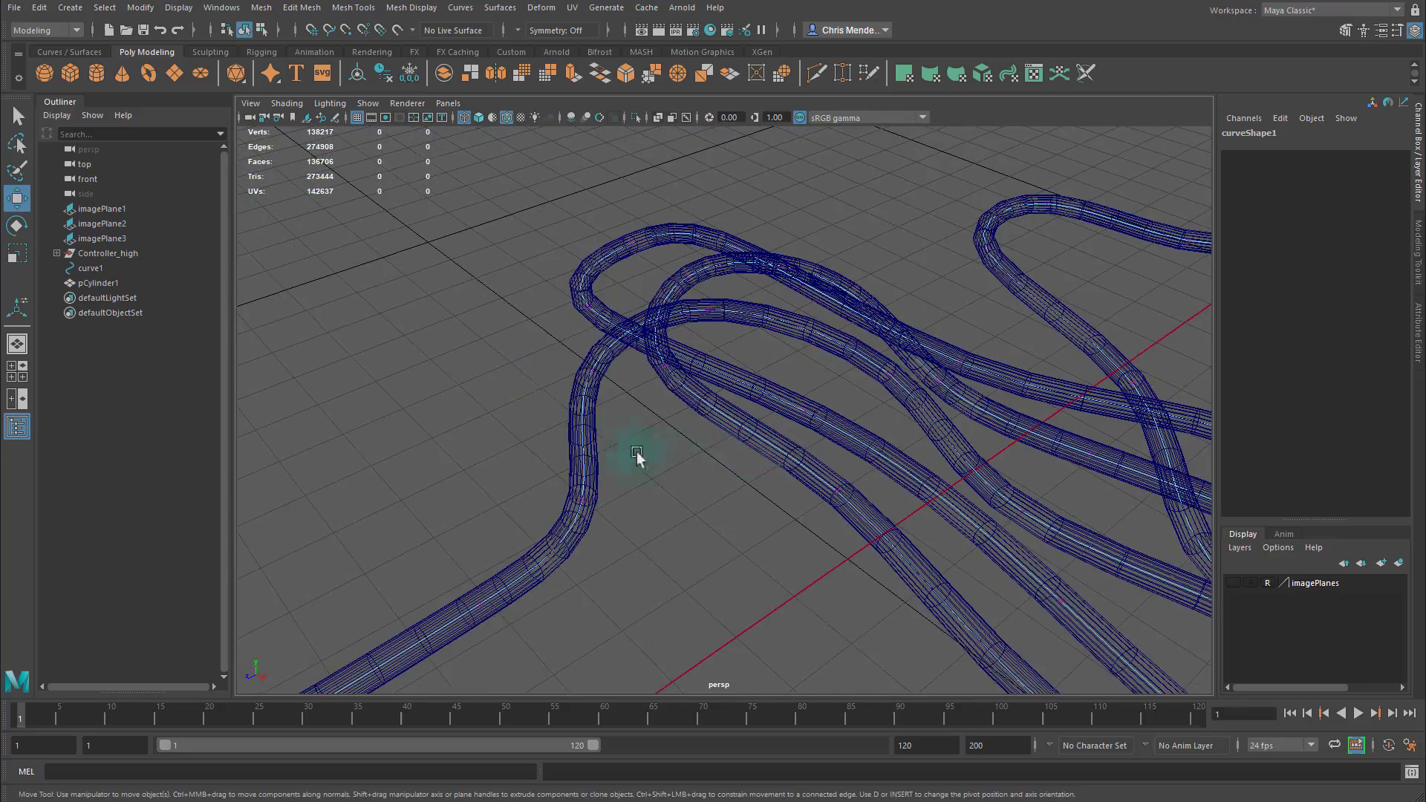
left_click_drag(1074, 547, 619, 412, "alt")
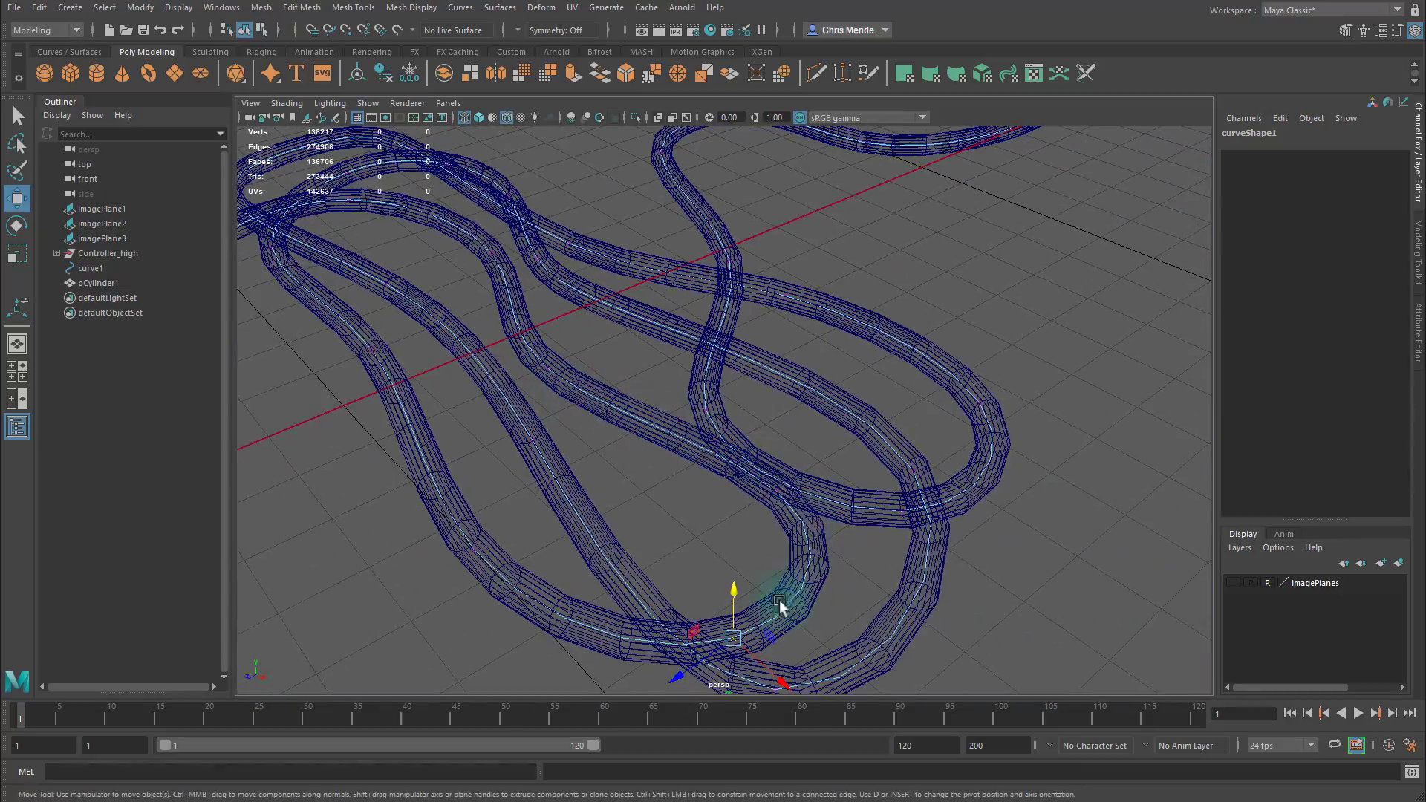
left_click_drag(779, 600, 837, 559, "alt")
left_click_drag(767, 496, 774, 513, "alt")
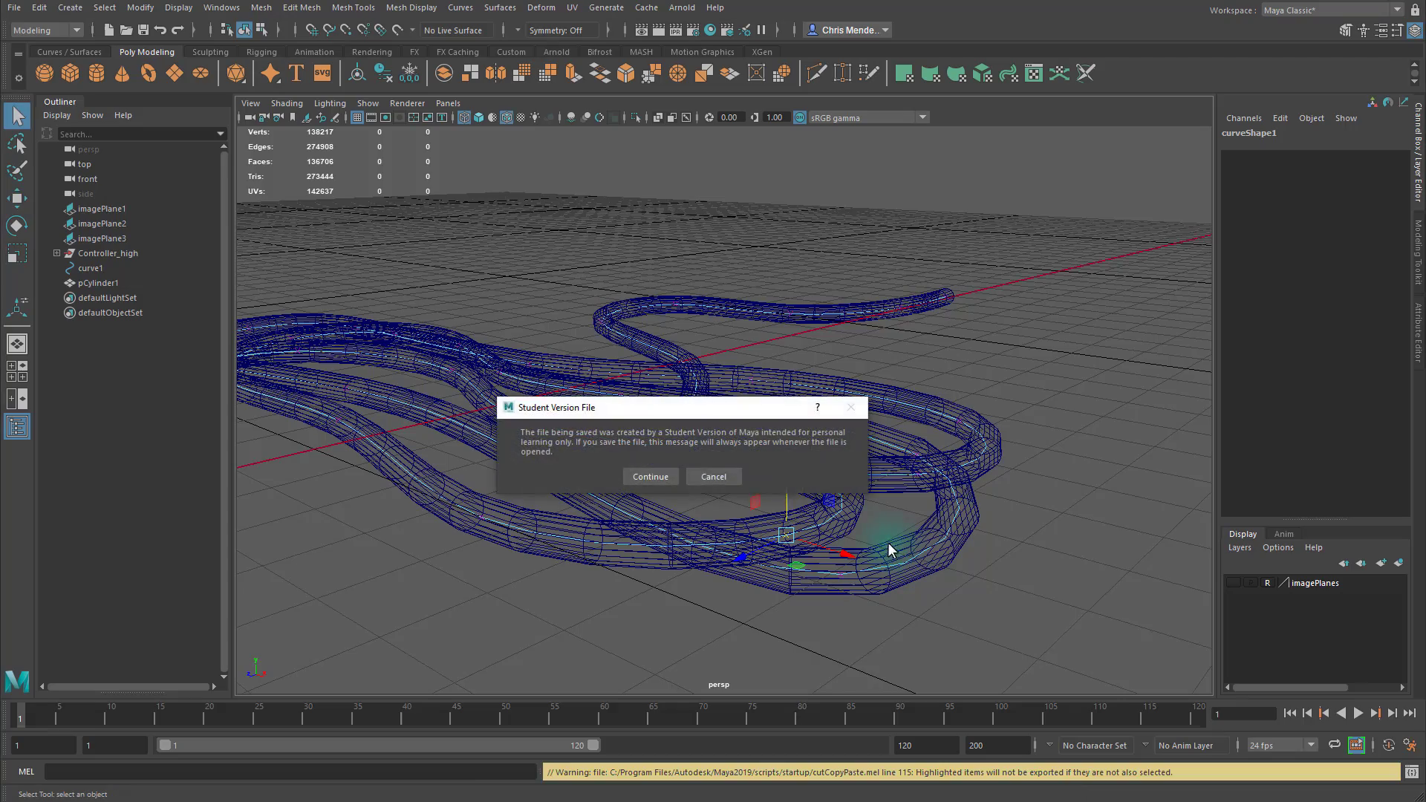
- Cancel the file save and undo the last upward move of the curve point at the near loop
left_click(726, 475)
key("ctrl+z")
key("w")
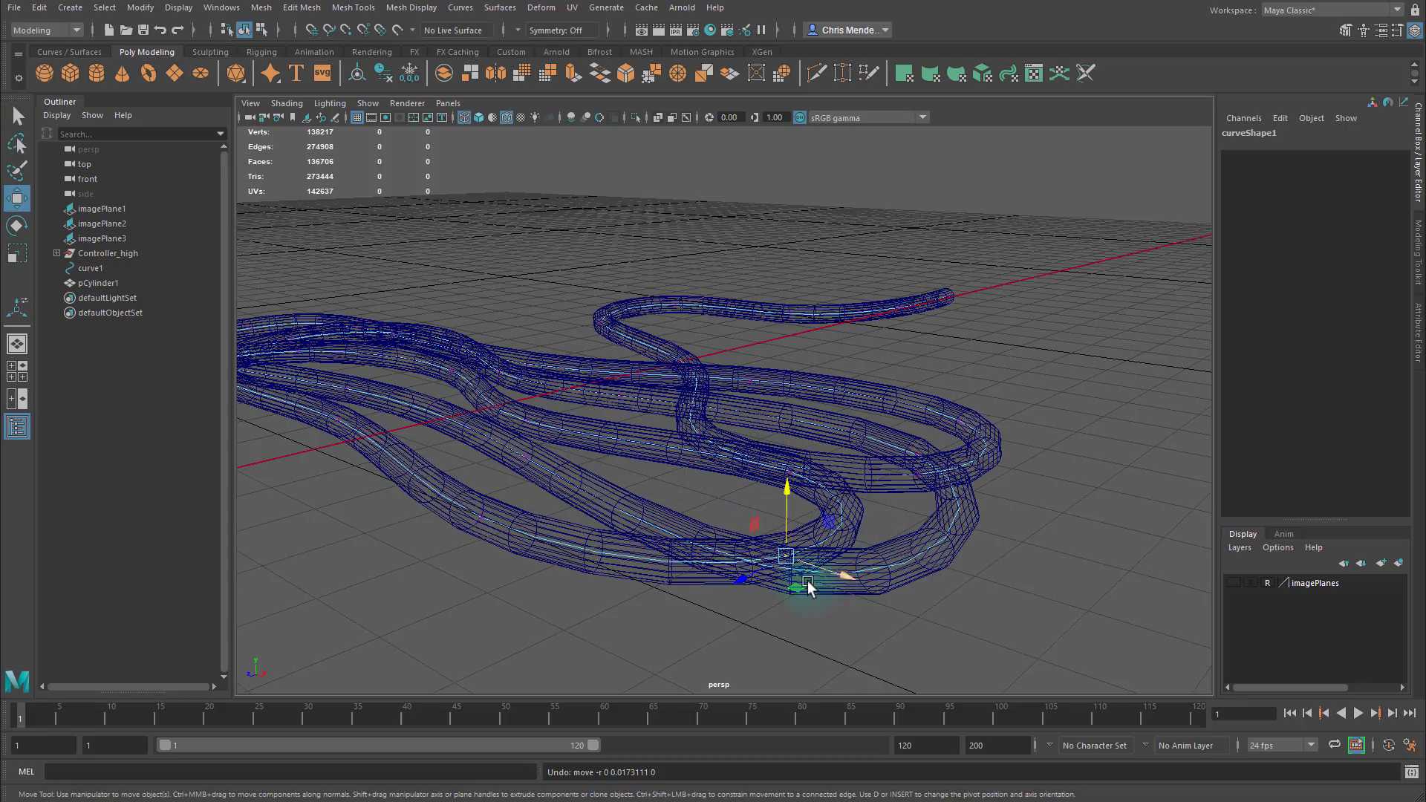
- Adjust the height of curve points where the cable strands cross, undoing the last unwanted change
left_click_drag(810, 587, 462, 550, "alt")
right_click_drag(461, 550, 695, 590, "alt")
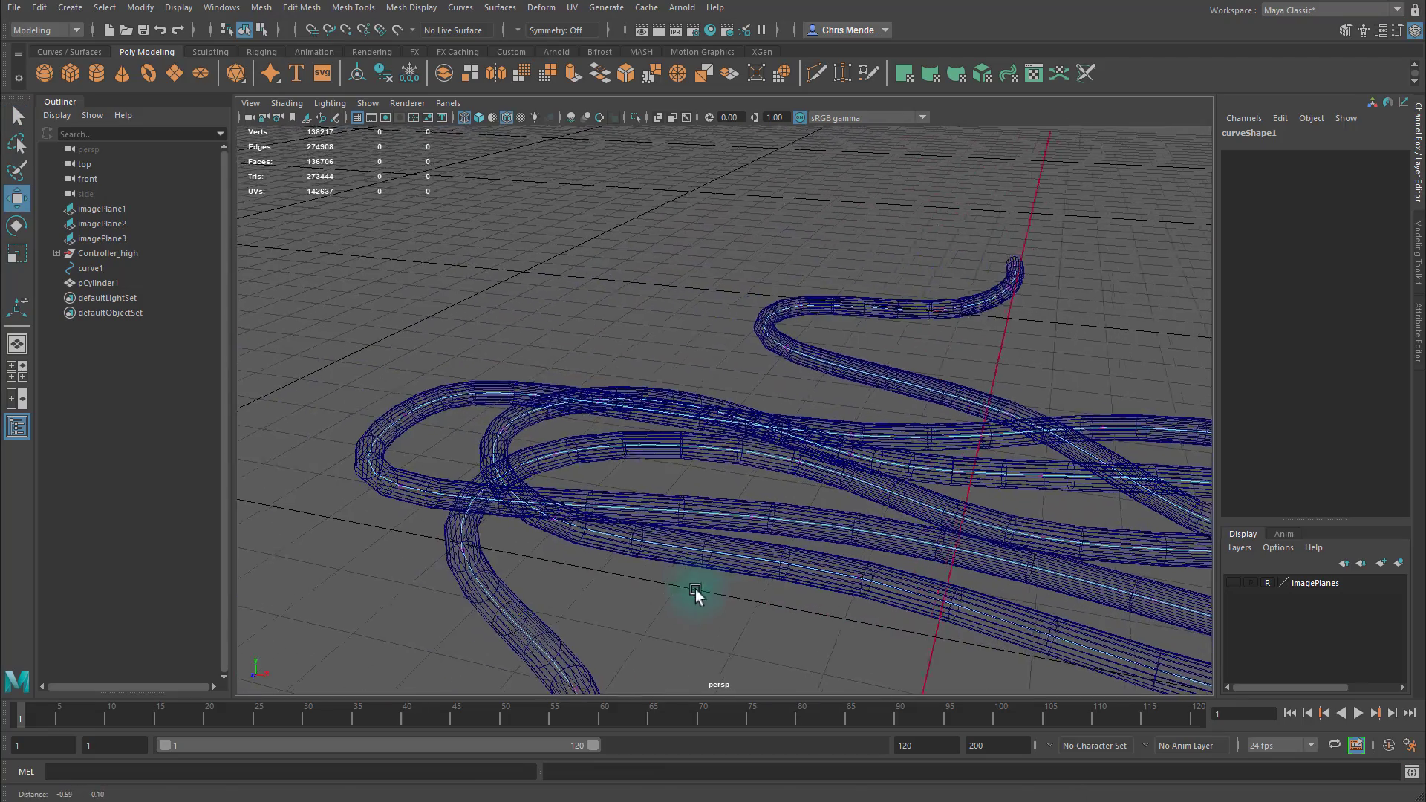
left_click_drag(695, 589, 697, 380, "alt")
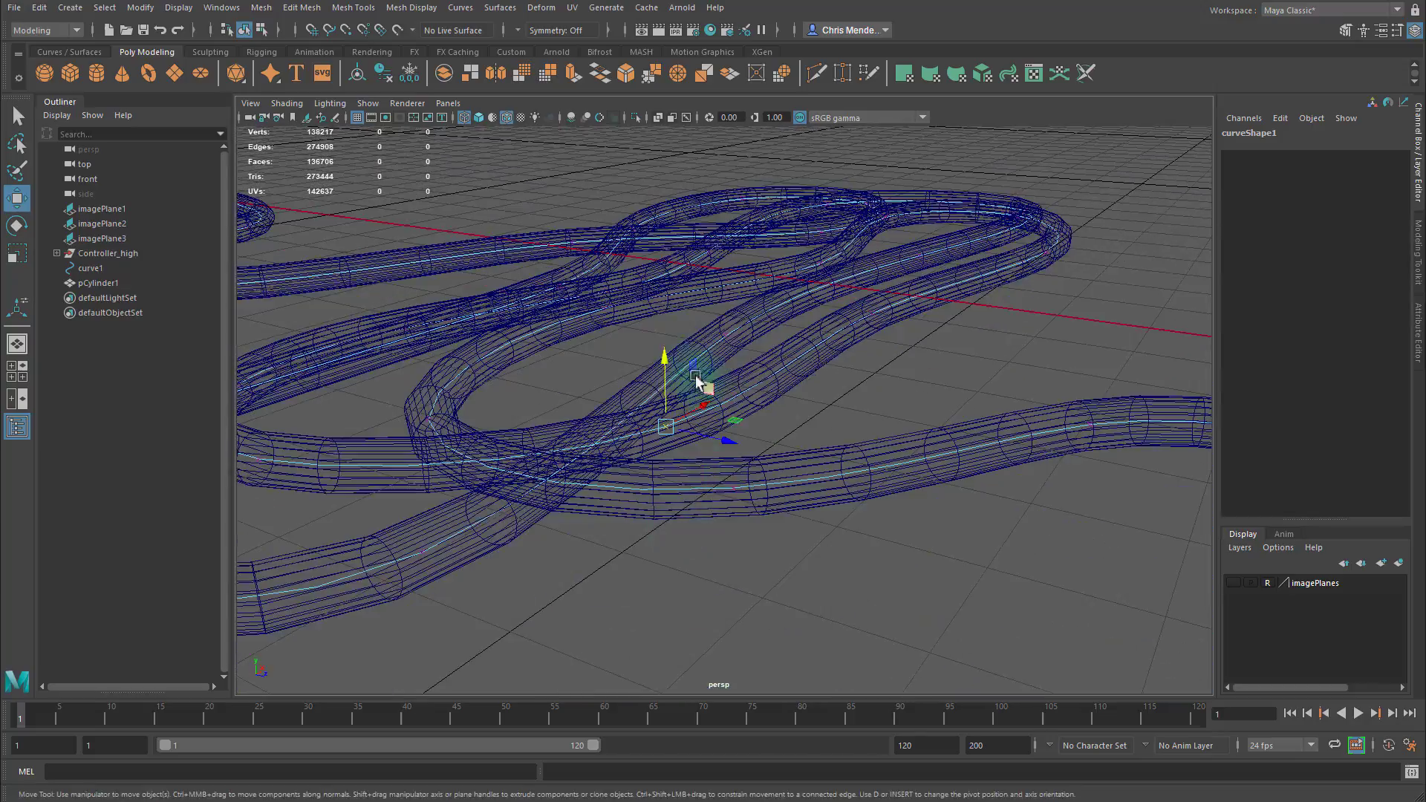
left_click_drag(658, 327, 551, 556, "alt")
key("ctrl+z")
left_click_drag(539, 471, 644, 438, "alt")
left_click_drag(630, 385, 945, 558, "alt")
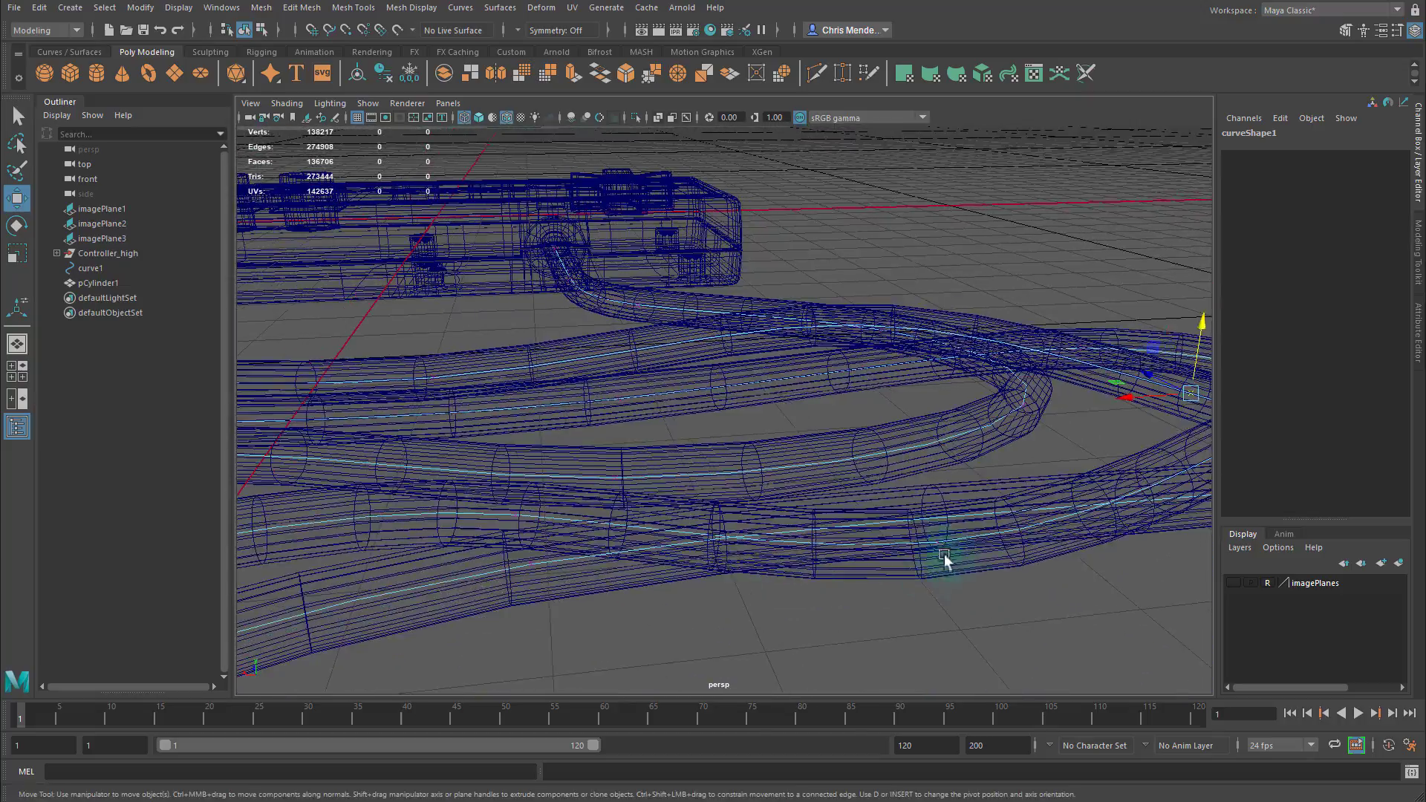
- Select the curve point at the crossing in the far loops and adjust its height to clear the neighbouring strand
left_click_drag(934, 462, 1105, 326, "alt")
left_click_drag(1059, 409, 1117, 501, "alt")
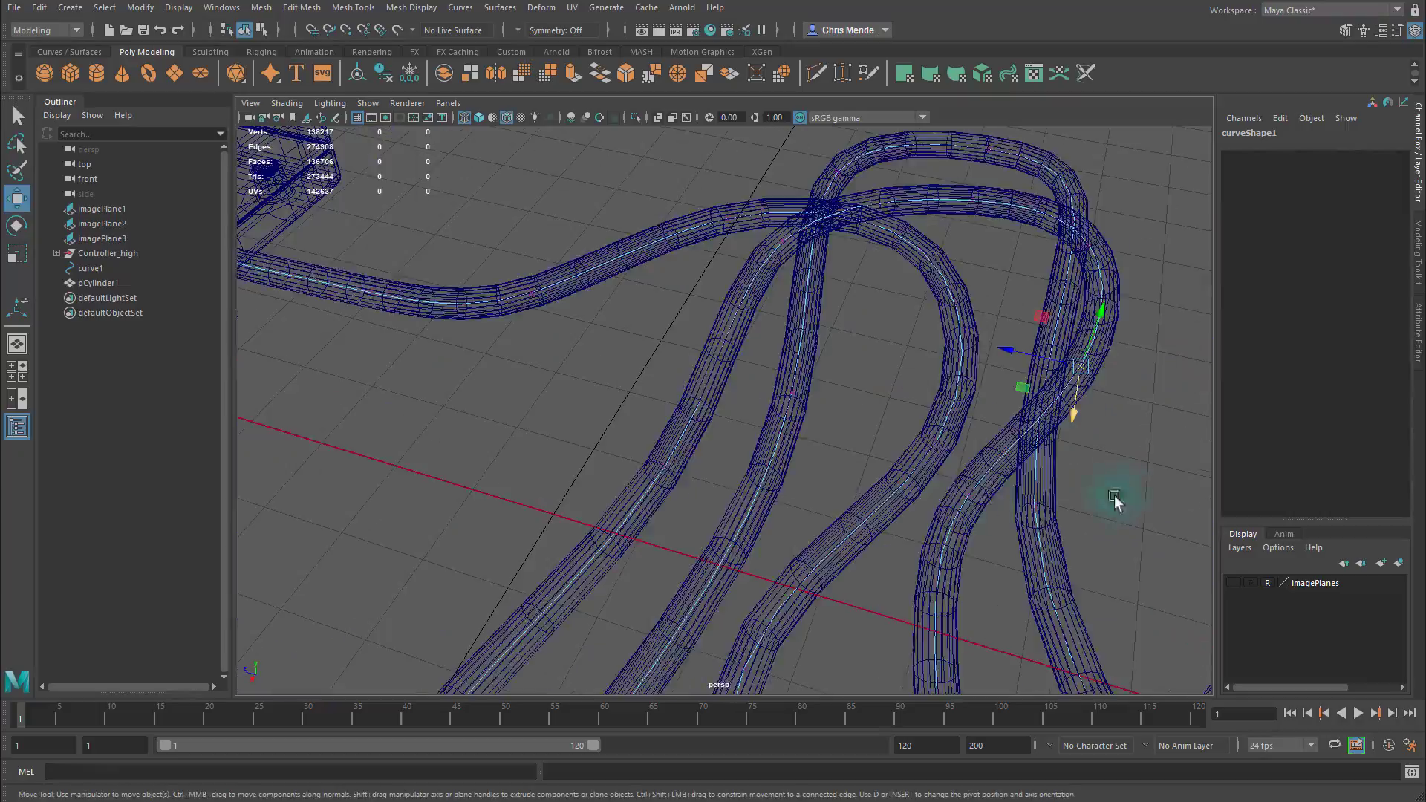
left_click(978, 512)
key("ctrl+z")
left_click(967, 497)
left_click_drag(1032, 587, 980, 420, "alt")
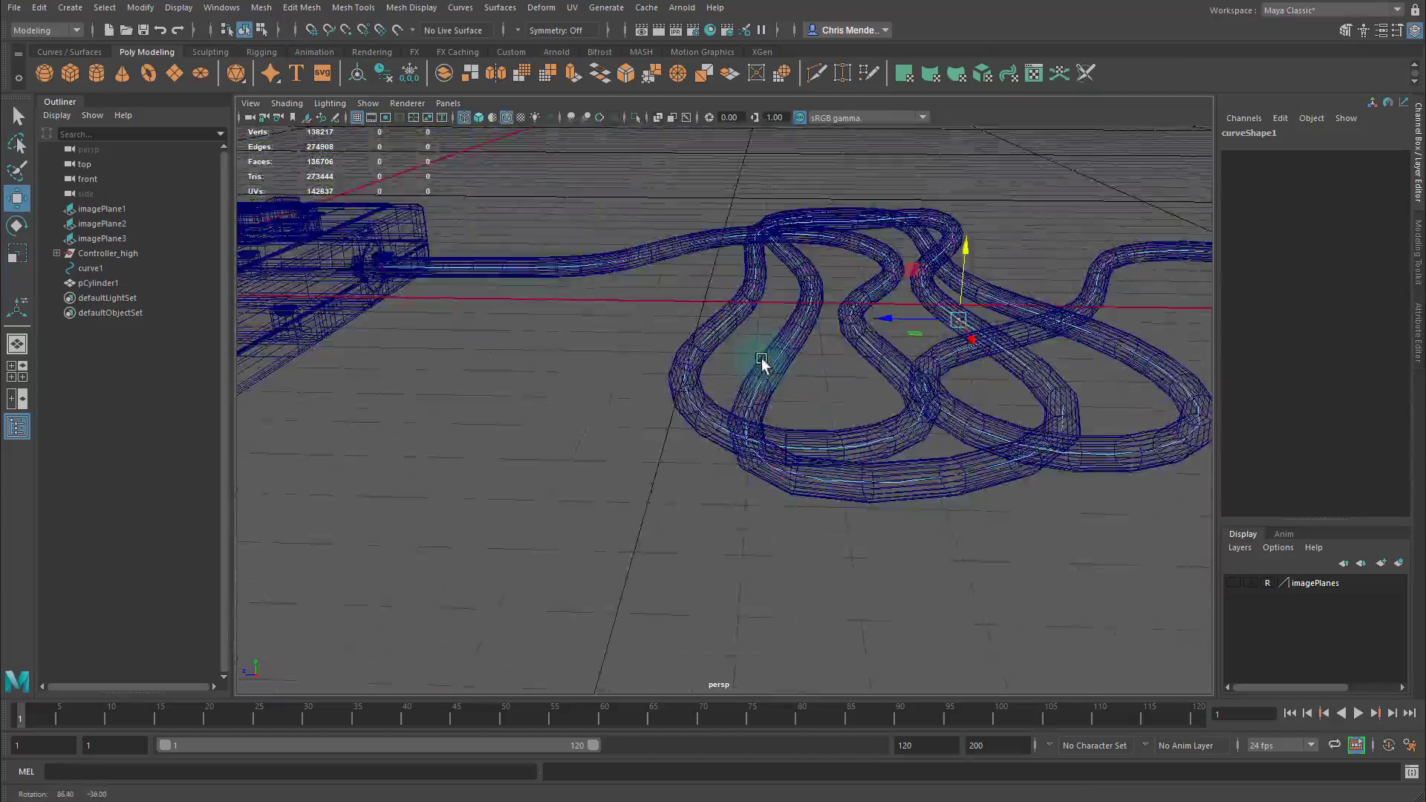
- Raise the curve point at the near bend where the outer strand crosses its neighbours, and check the crossing in shaded display
left_click_drag(788, 362, 936, 546, "alt")
scroll(718, 324, "up", 5)
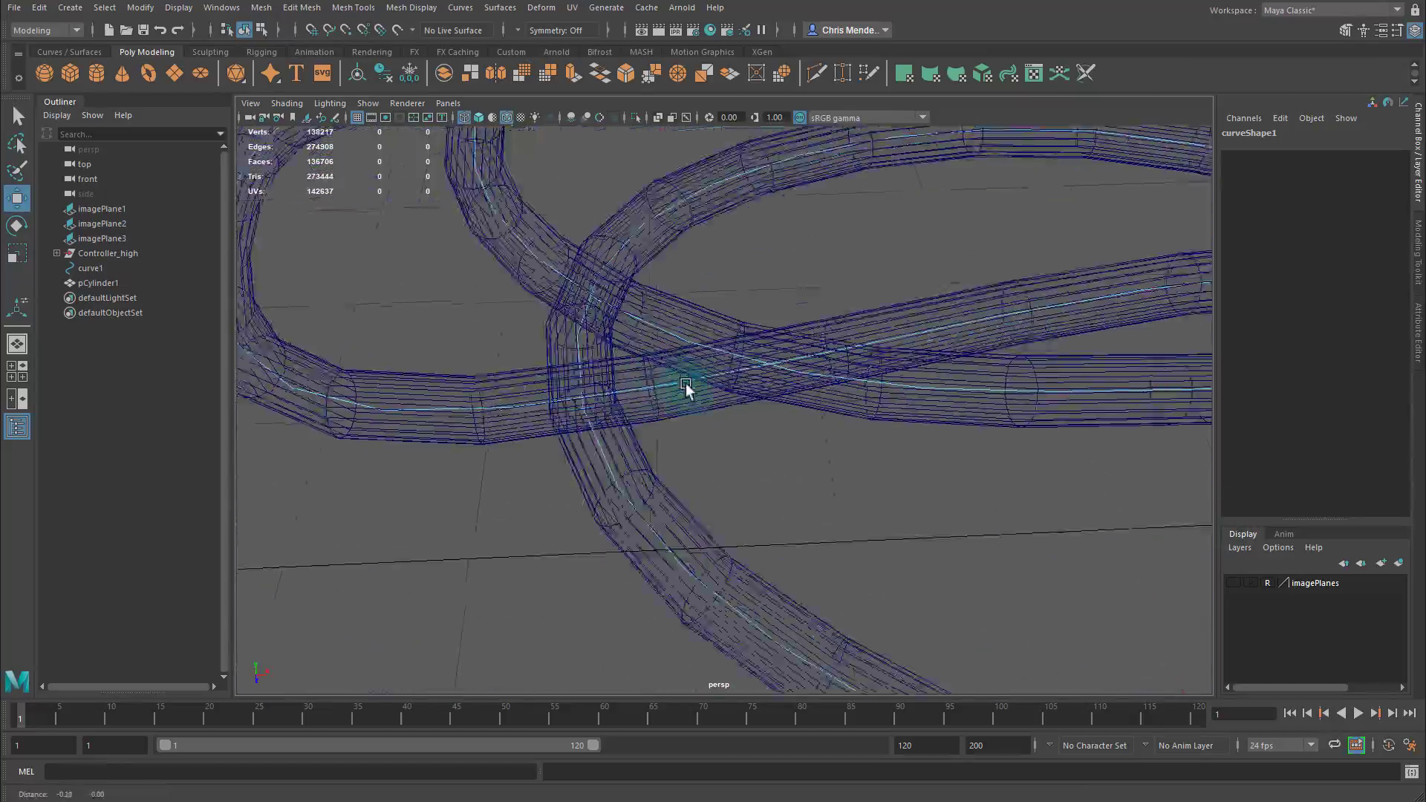
left_click_drag(686, 386, 637, 574, "alt")
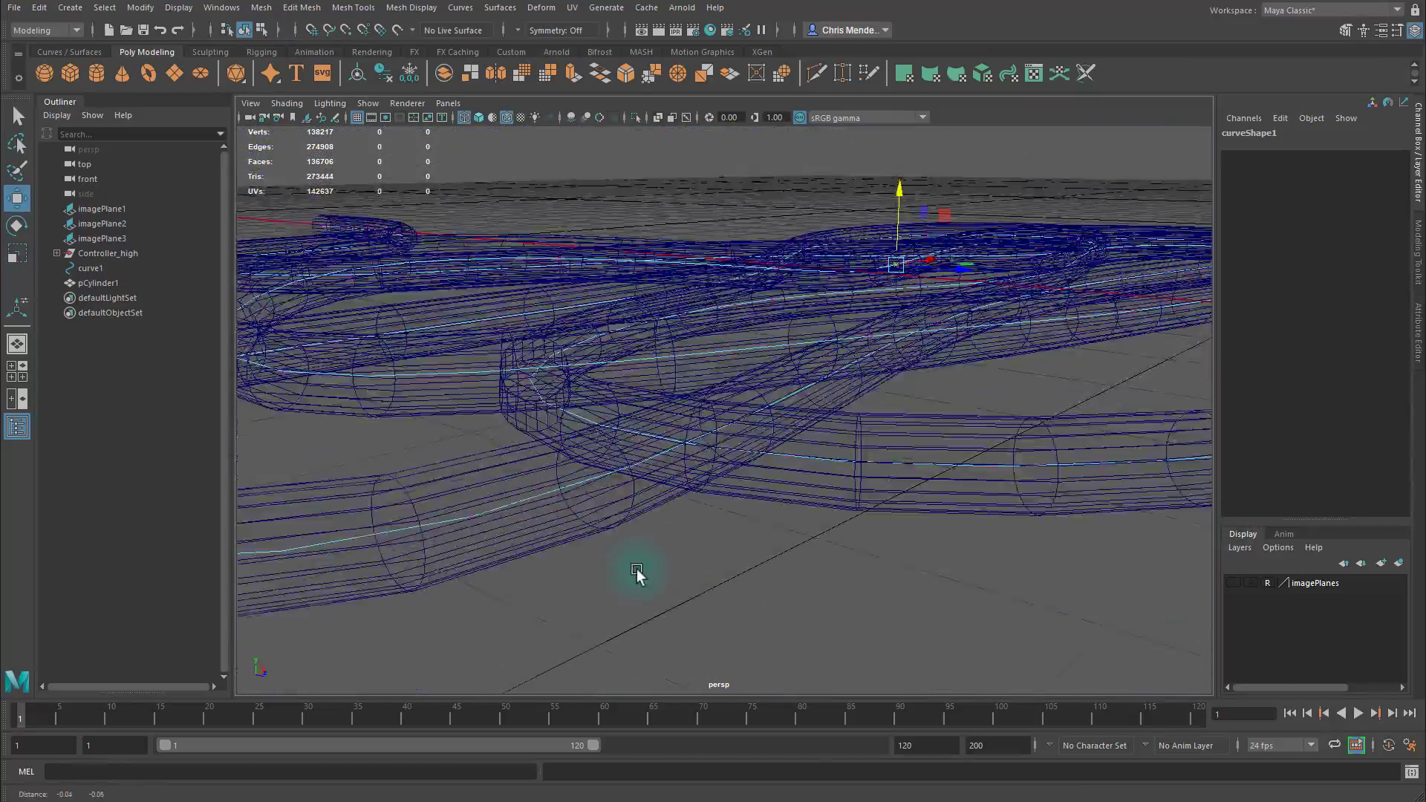
right_click_drag(637, 574, 732, 577, "alt")
left_click_drag(497, 427, 416, 372, "alt")
left_click_drag(1081, 402, 919, 443, "alt")
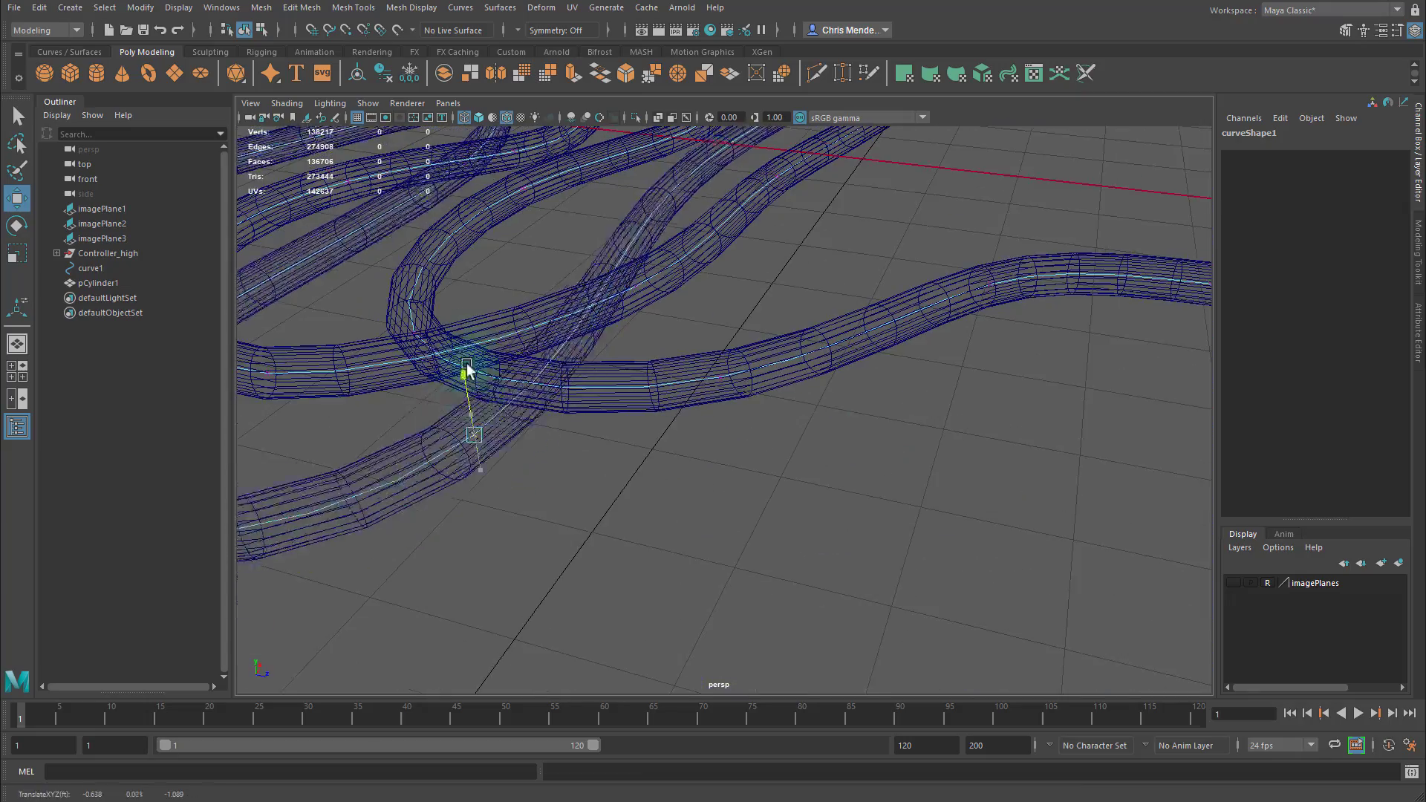
left_click_drag(479, 286, 561, 443, "alt")
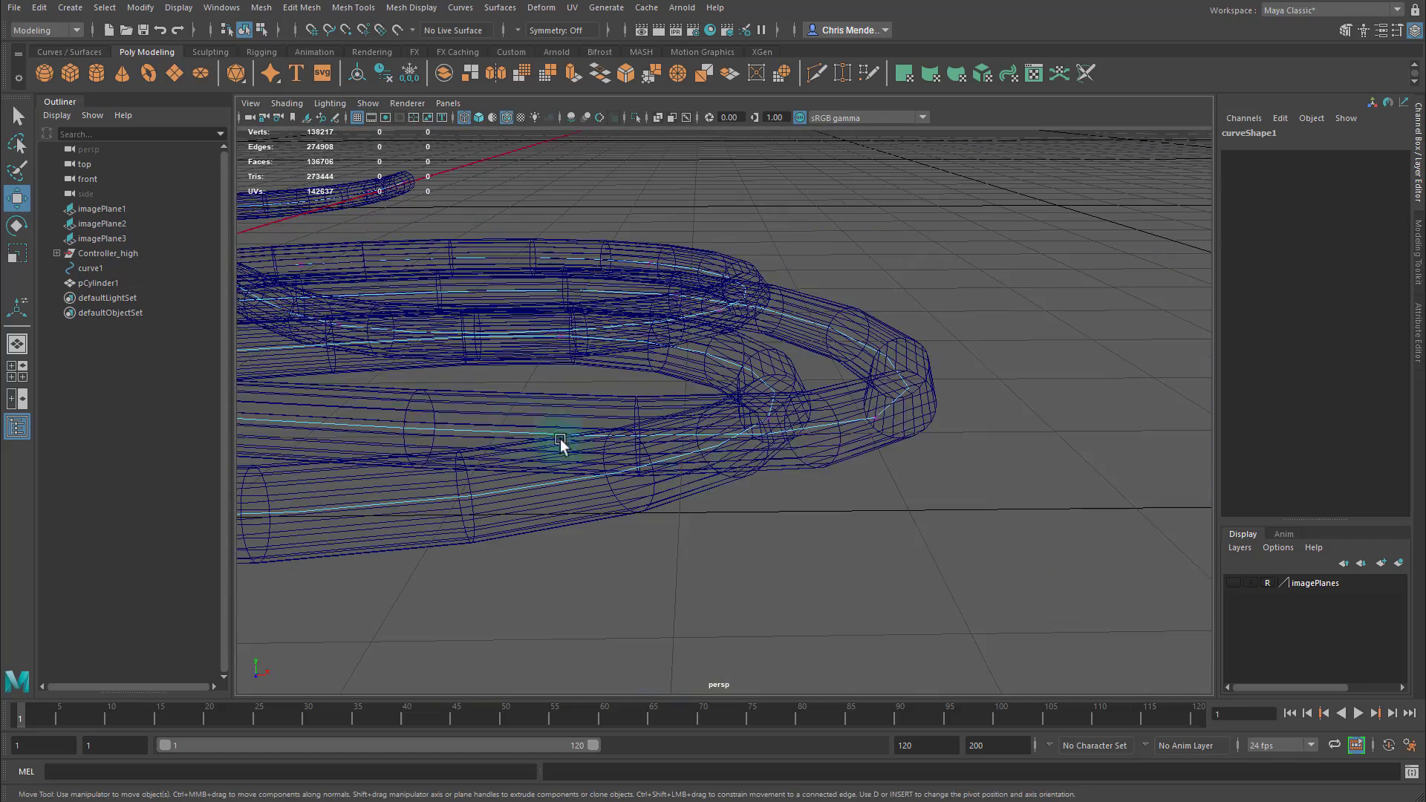
mouse_move(817, 414)
left_mouse_down("alt")
mouse_move(751, 445)
mouse_move(678, 350)
mouse_move(733, 369)
mouse_move(784, 454)
mouse_move(955, 286)
mouse_move(627, 359)
mouse_move(631, 436)
mouse_move(549, 420)
mouse_move(813, 493)
left_mouse_up("alt")
key("5")
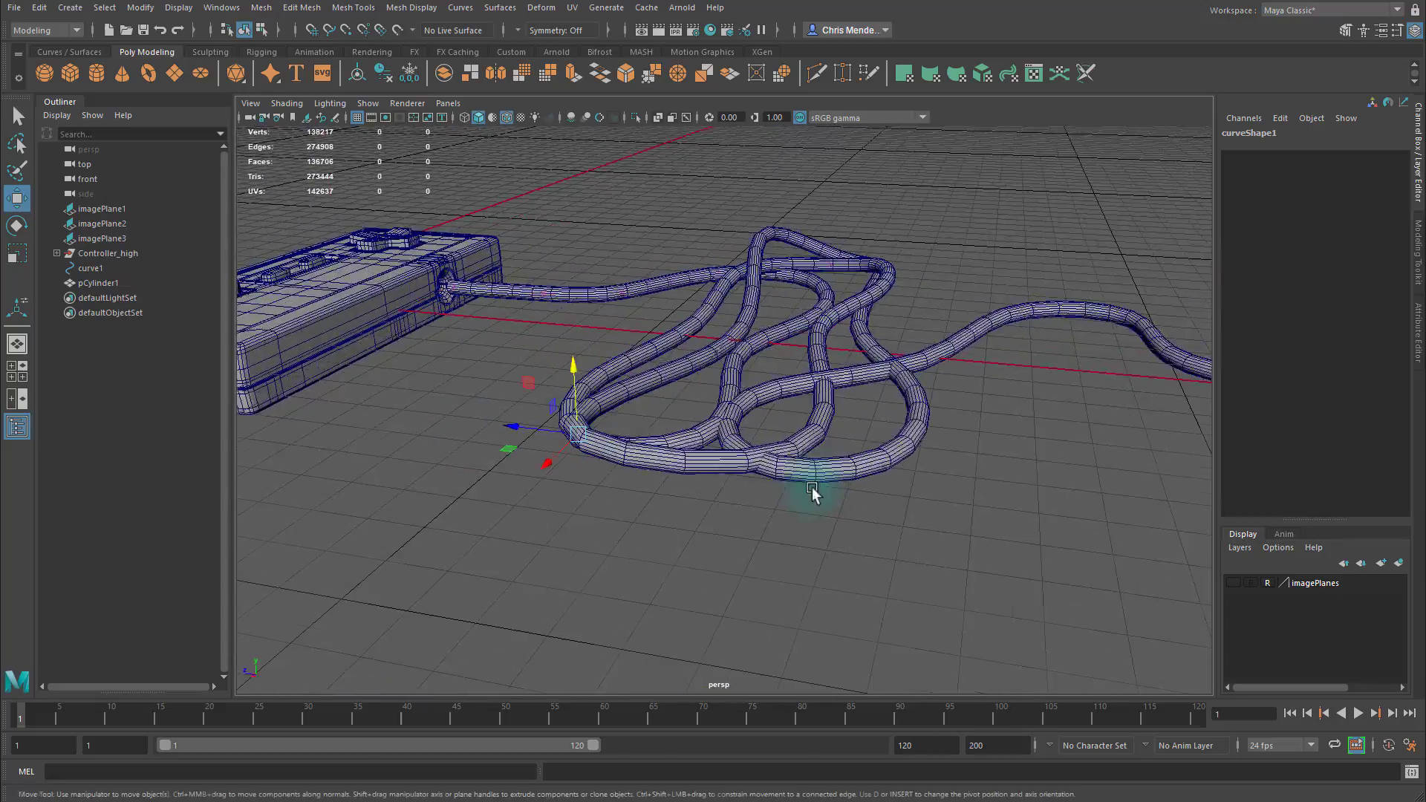
- Select the curve point next to the overlapping strands in the outer loop and raise it above the strand below
scroll(765, 494, "up", 5)
left_click(698, 469)
mouse_move(643, 457)
left_mouse_down()
mouse_move(580, 441)
mouse_move(681, 419)
mouse_move(604, 442)
mouse_move(515, 423)
mouse_move(710, 474)
mouse_move(716, 494)
mouse_move(384, 257)
mouse_move(901, 366)
mouse_move(502, 341)
left_mouse_up()
key("5")
key("4")
middle_click_drag(1203, 543, 1067, 548, "alt")
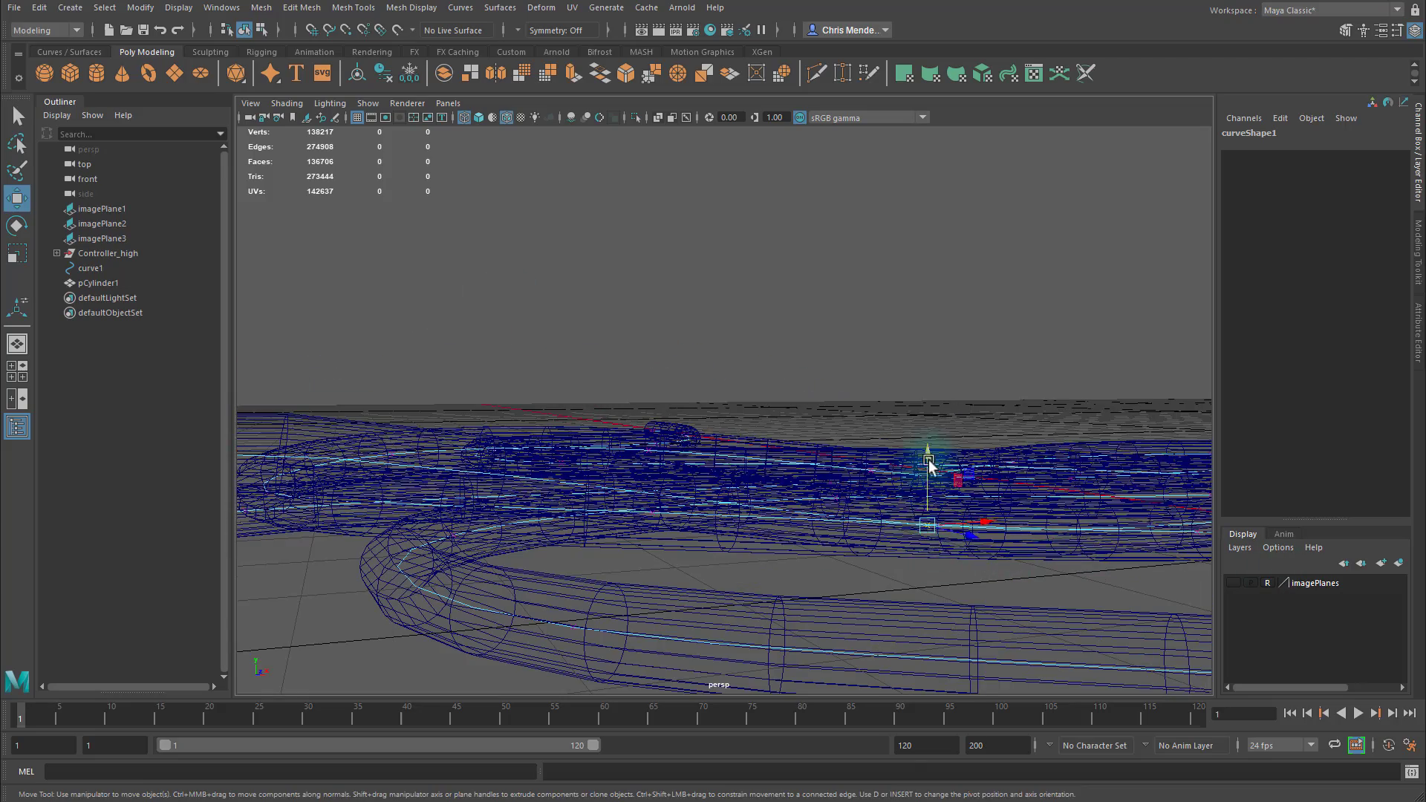
left_click_drag(928, 460, 927, 406)
key("5")
- Try lowering the raised curve point slightly, and undo the move
mouse_move(862, 493)
left_mouse_down("alt")
mouse_move(815, 569)
mouse_move(806, 646)
left_mouse_up("alt")
mouse_move(906, 272)
left_mouse_down()
mouse_move(905, 255)
mouse_move(792, 376)
mouse_move(905, 297)
left_mouse_up()
key("ctrl+z")
key("4")
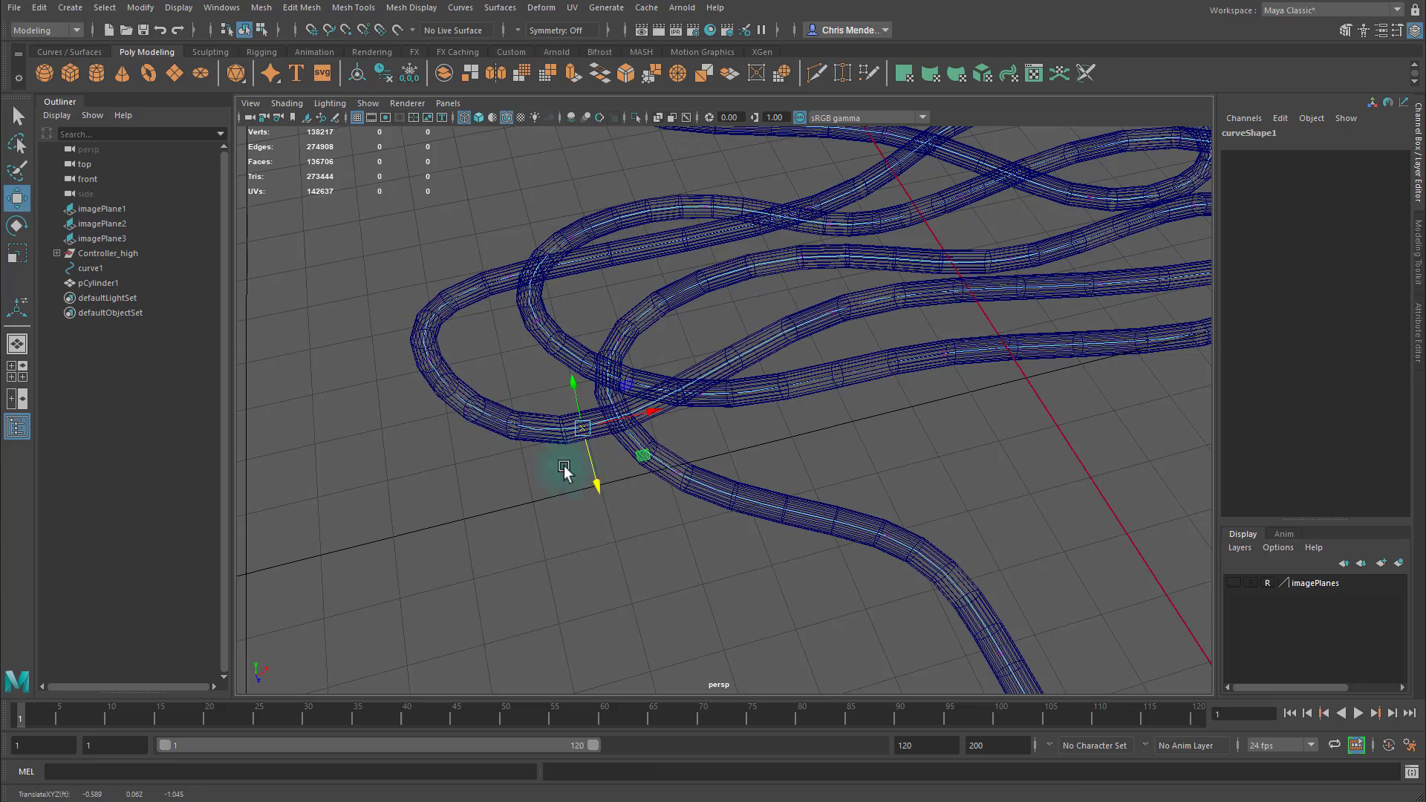
- Raise the curve point on the front side of the small end loop to clear the strand crossing it
left_click_drag(730, 401, 745, 534, "alt")
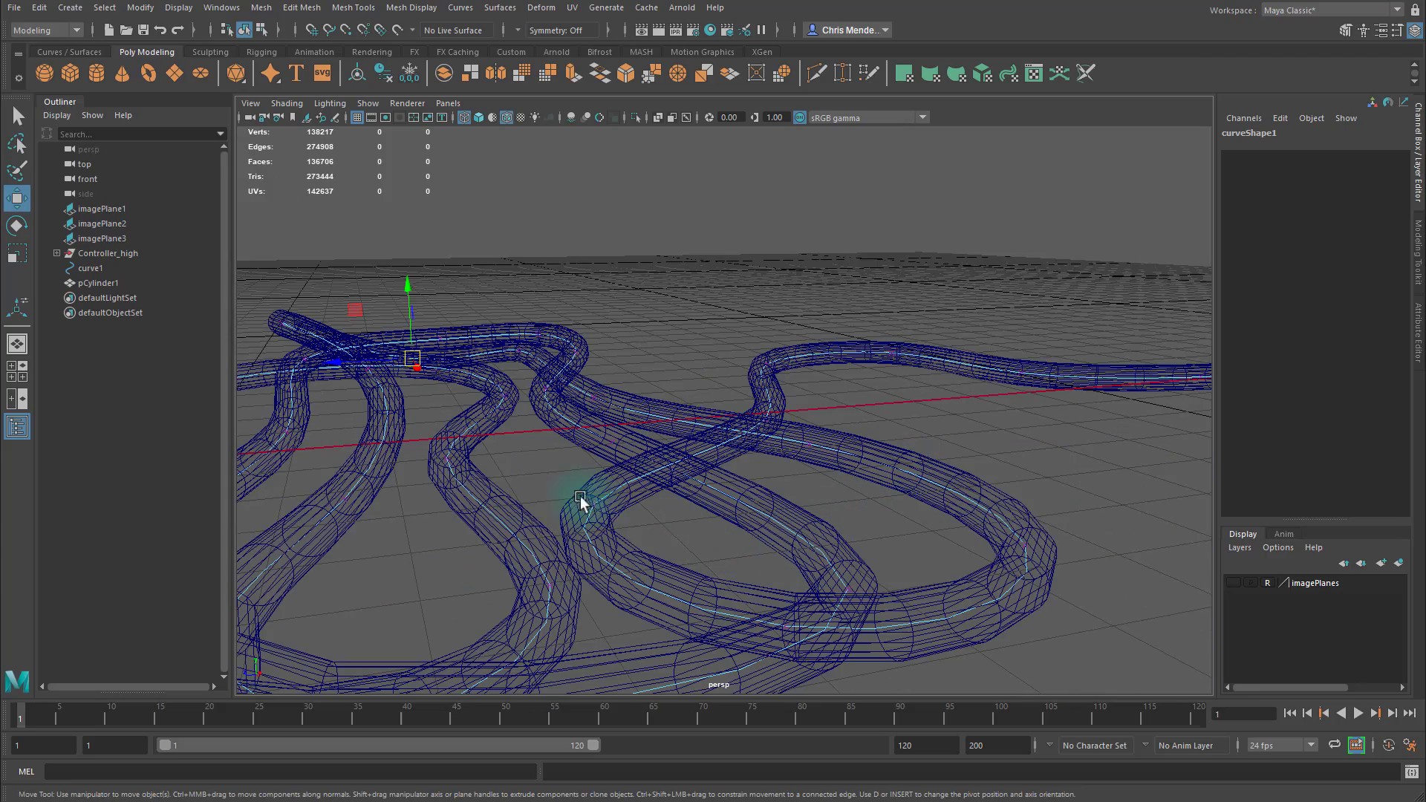
left_click_drag(590, 436, 591, 428)
left_click(788, 627)
left_click_drag(787, 569, 788, 502)
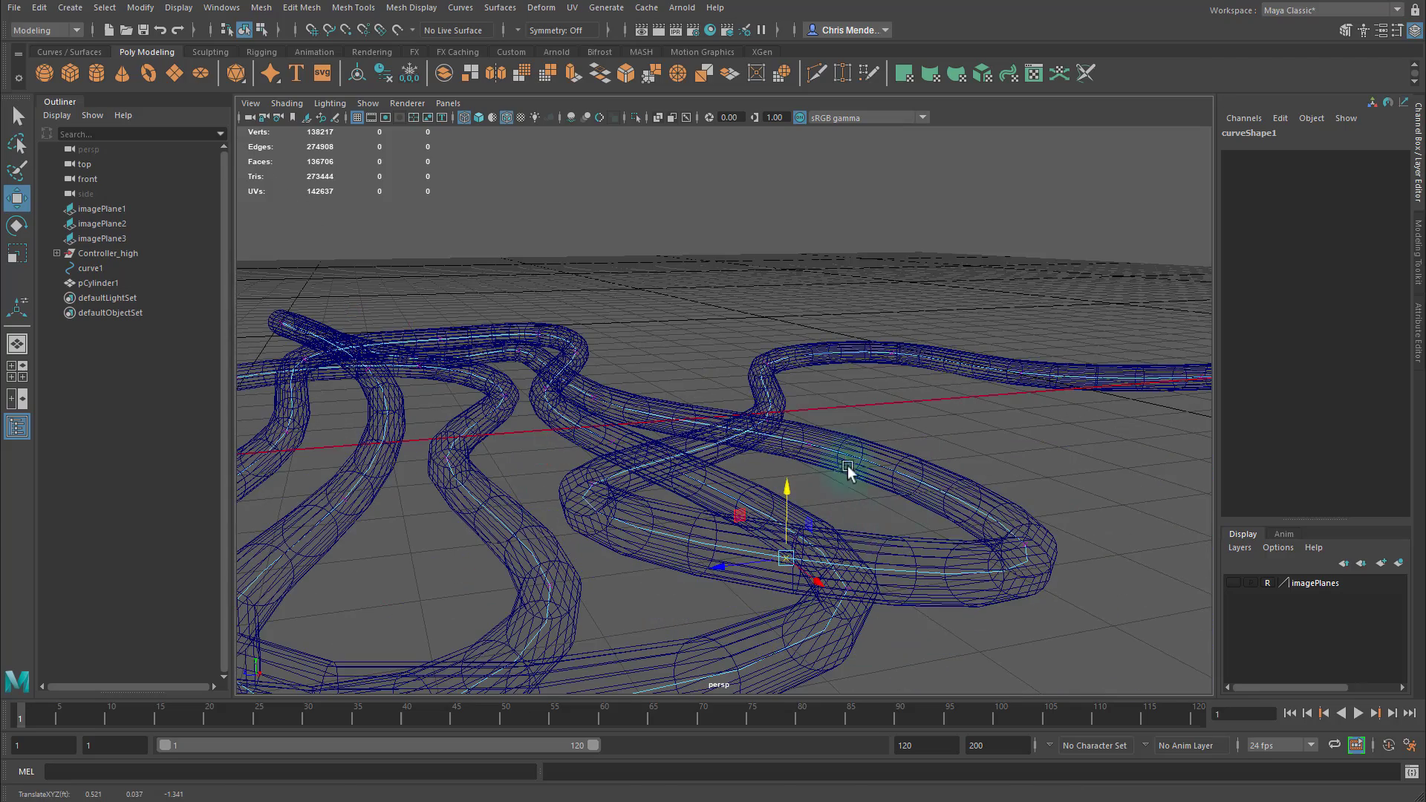
- Raise the curve point on the back side of the small loop, and adjust the points around the opposite bends
left_click(810, 444)
left_click_drag(814, 368, 936, 576)
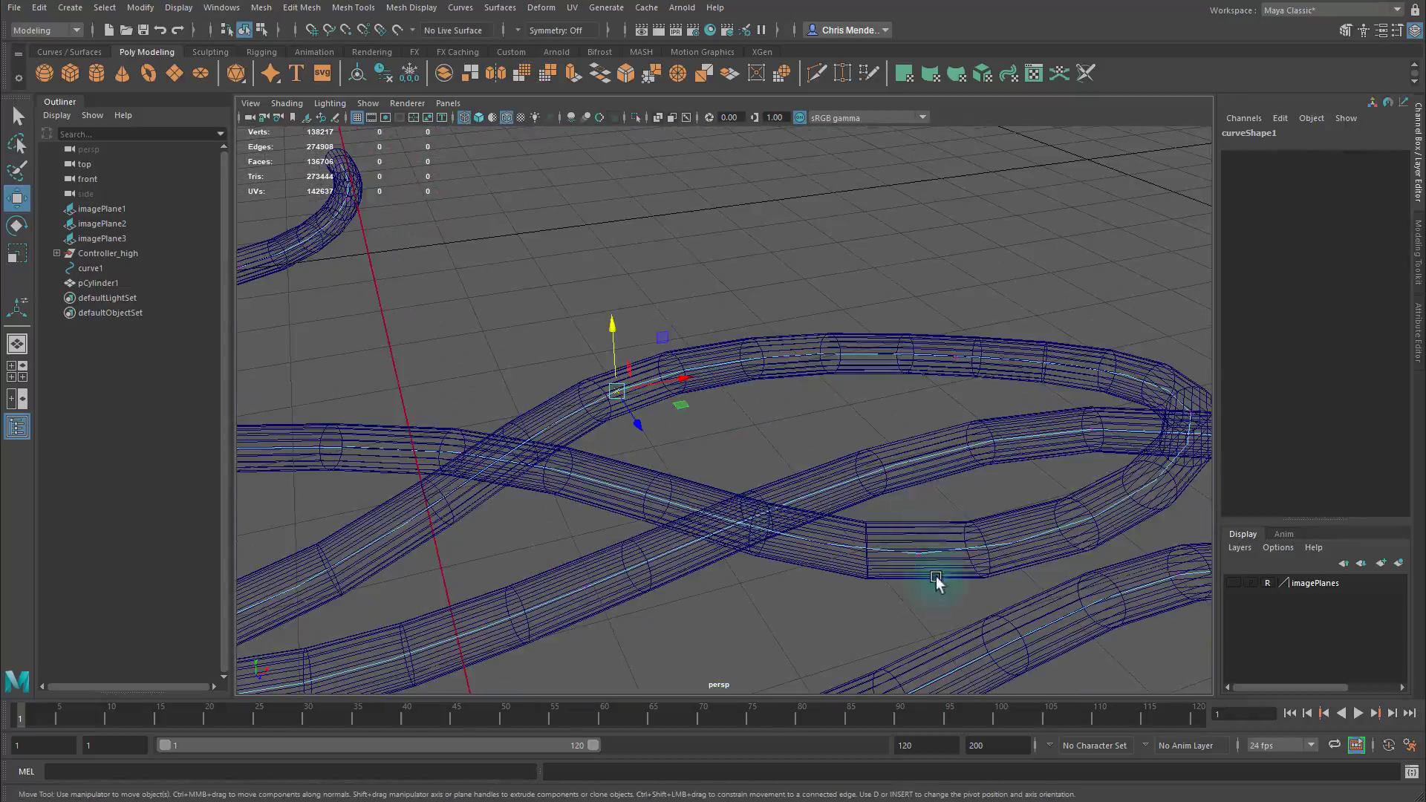
left_click_drag(932, 457, 841, 300, "alt")
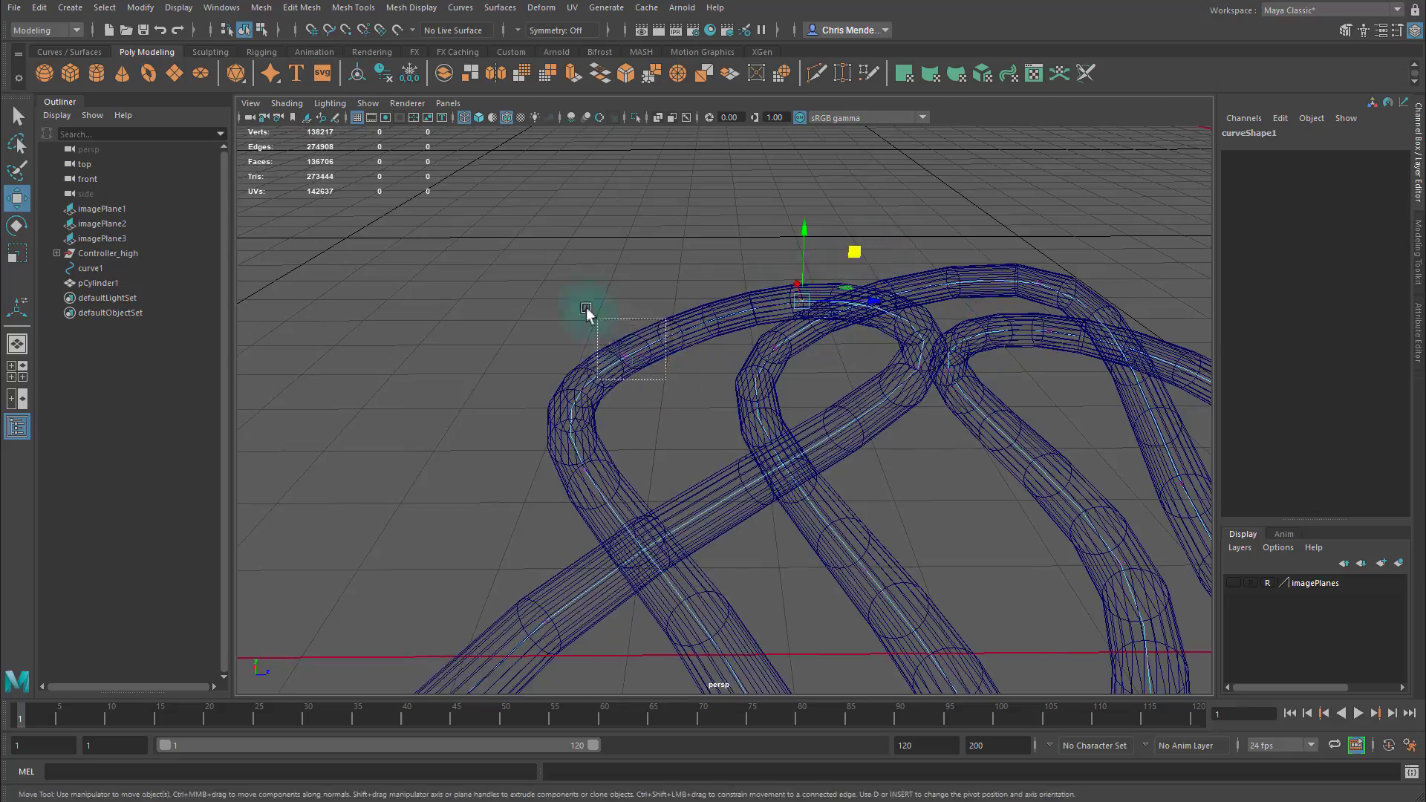
left_click_drag(681, 297, 984, 446, "alt")
mouse_move(982, 374)
left_mouse_down("alt")
mouse_move(707, 445)
mouse_move(742, 483)
mouse_move(742, 448)
mouse_move(869, 510)
mouse_move(901, 480)
mouse_move(939, 515)
mouse_move(473, 504)
left_mouse_up("alt")
key("5")
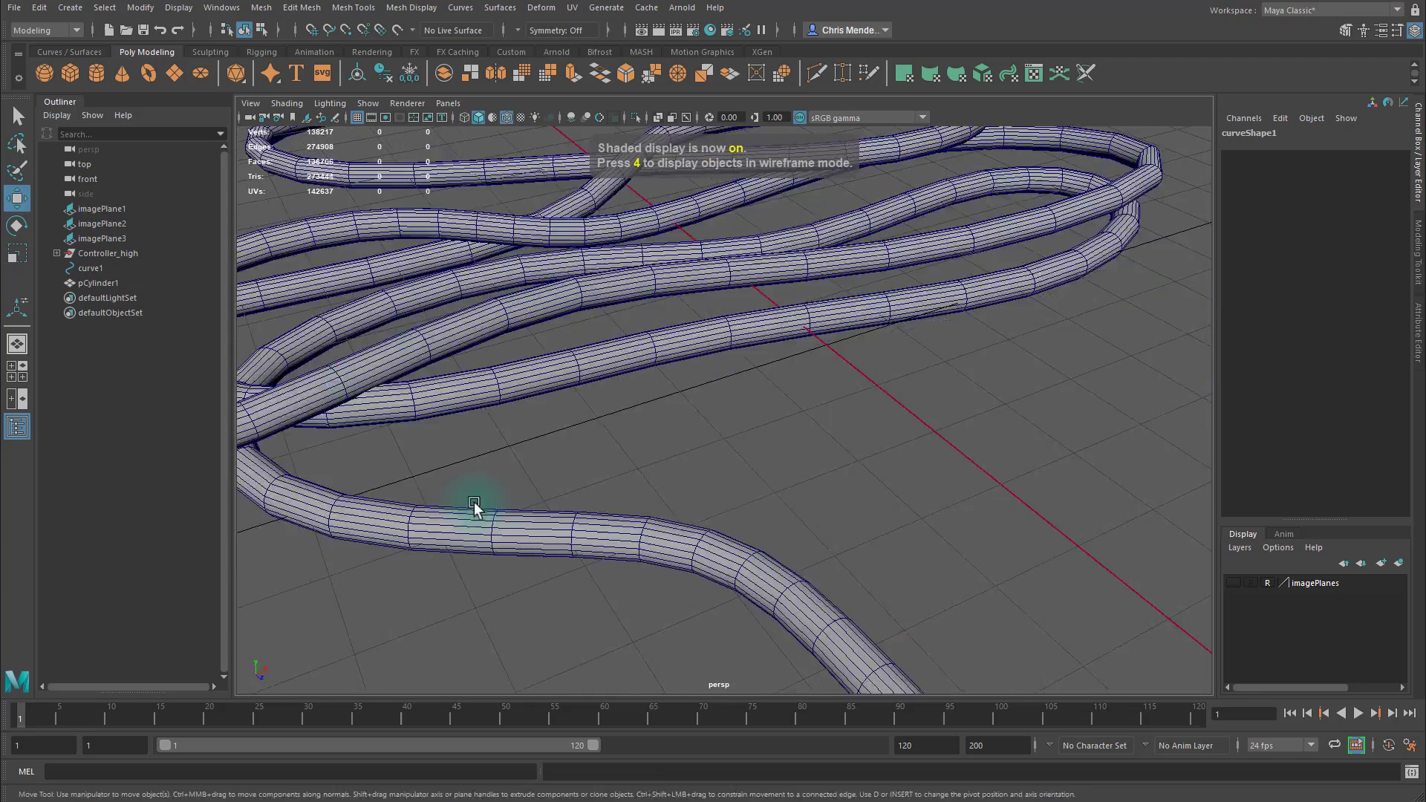
- Reposition the curve point beside the crossing with the cable's tail, and check the whole cable in shaded display
right_click_drag(474, 503, 773, 544, "alt")
left_click_drag(773, 544, 691, 546, "alt")
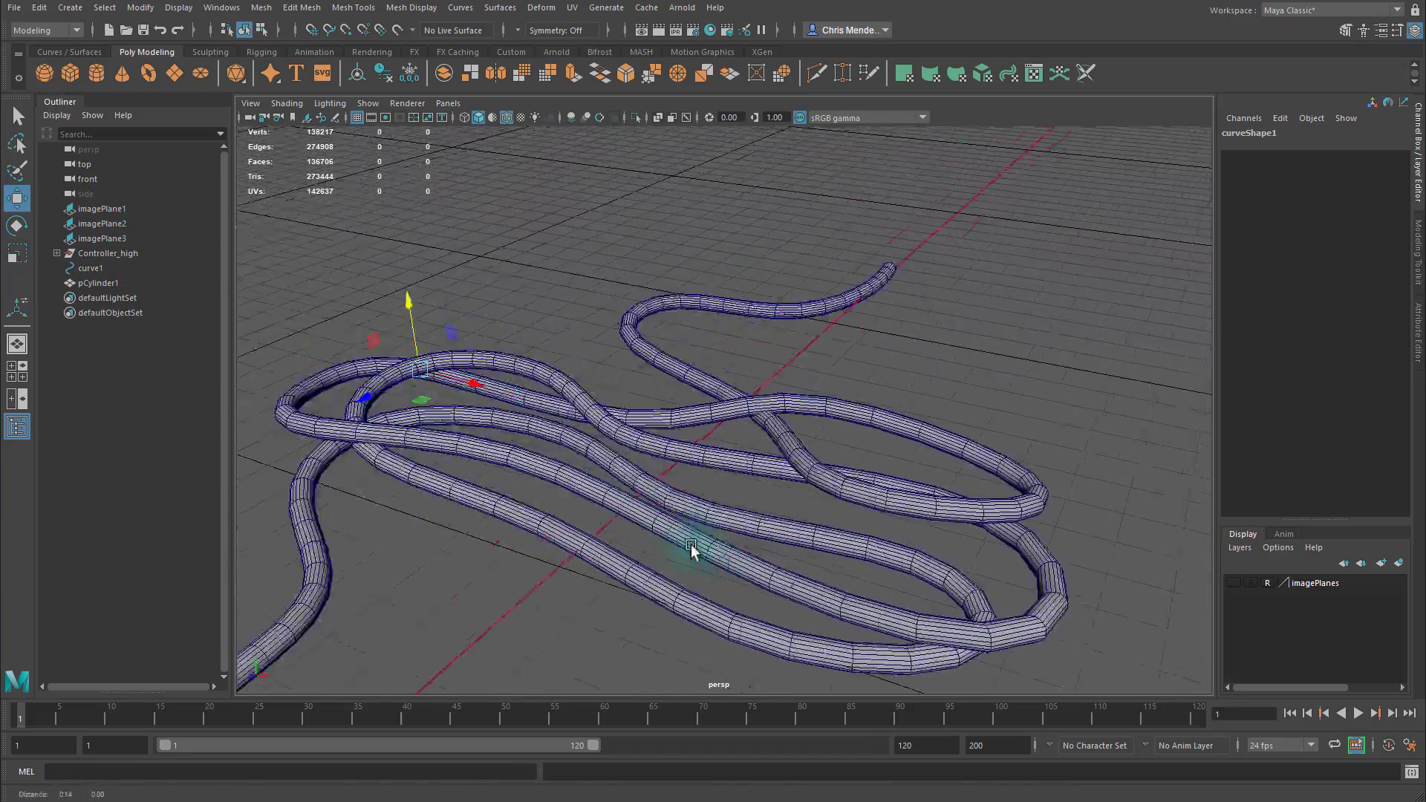
right_click_drag(691, 546, 1066, 535, "alt")
key("4")
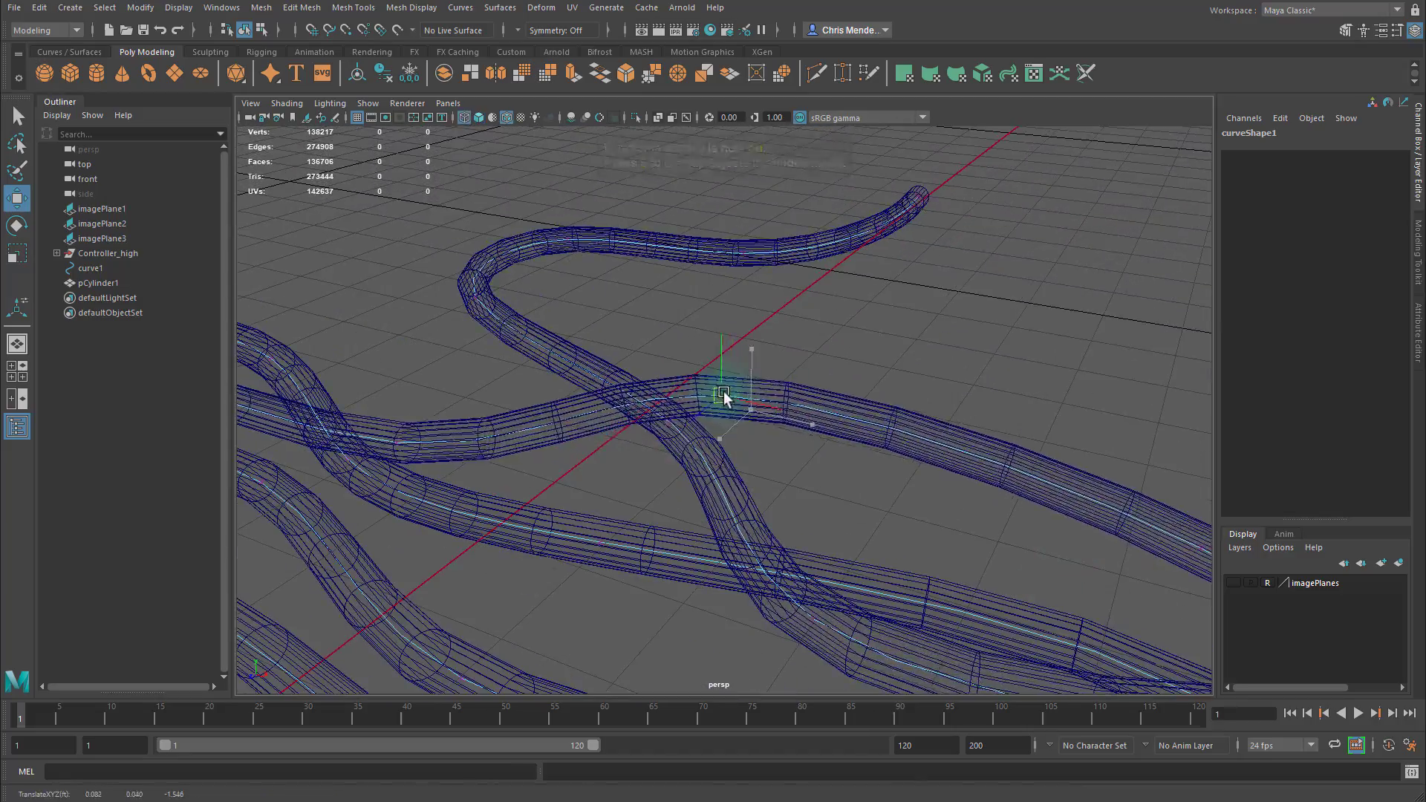
left_click_drag(724, 397, 668, 484, "alt")
right_click_drag(669, 483, 590, 465, "alt")
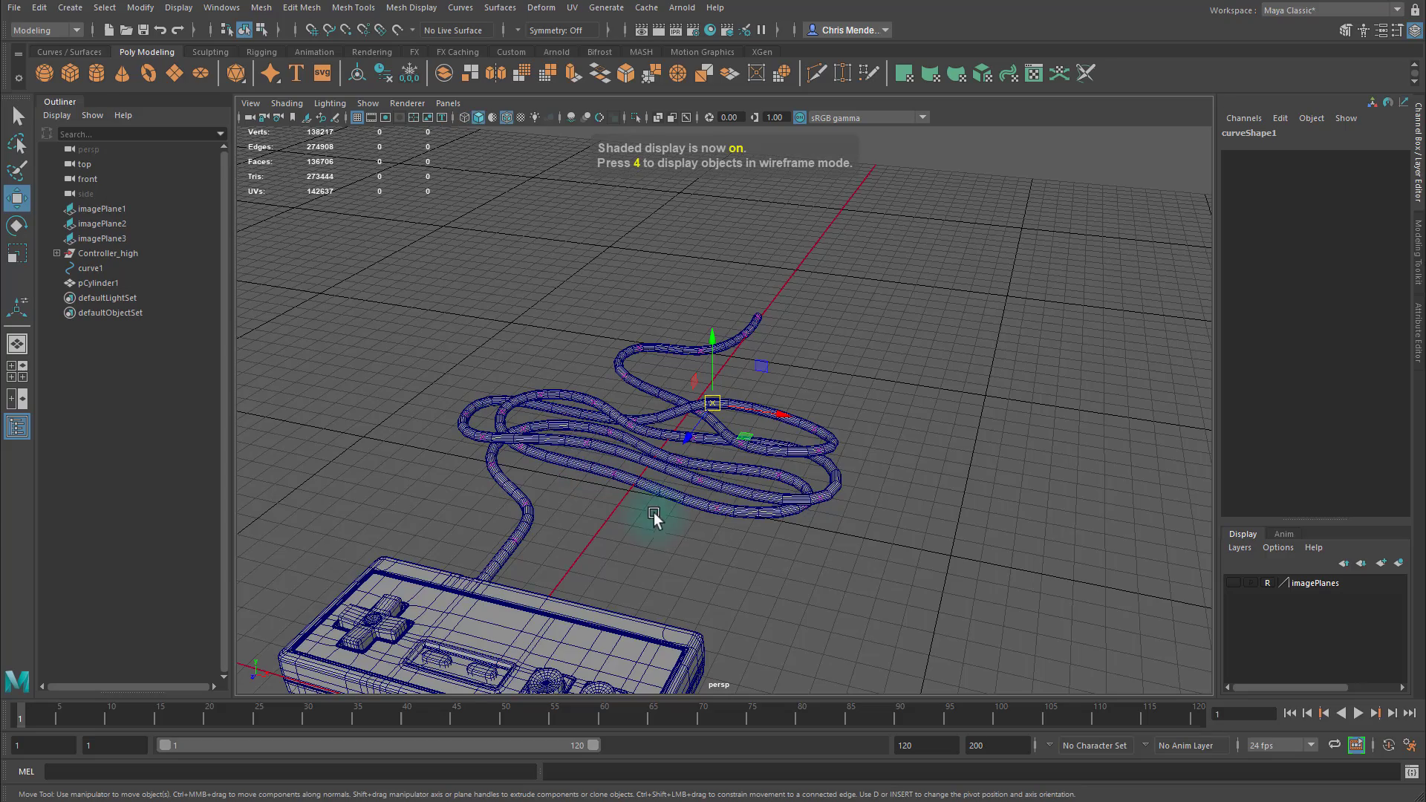
- Hide the wireframe overlay on the shaded model and select the curve points at the near bends to check their crossings
left_click(508, 120)
left_click_drag(535, 327, 712, 399, "alt")
right_click_drag(712, 399, 780, 430, "alt")
mouse_move(649, 661)
middle_mouse_down("alt")
mouse_move(684, 533)
mouse_move(739, 475)
middle_mouse_up("alt")
left_click(593, 516)
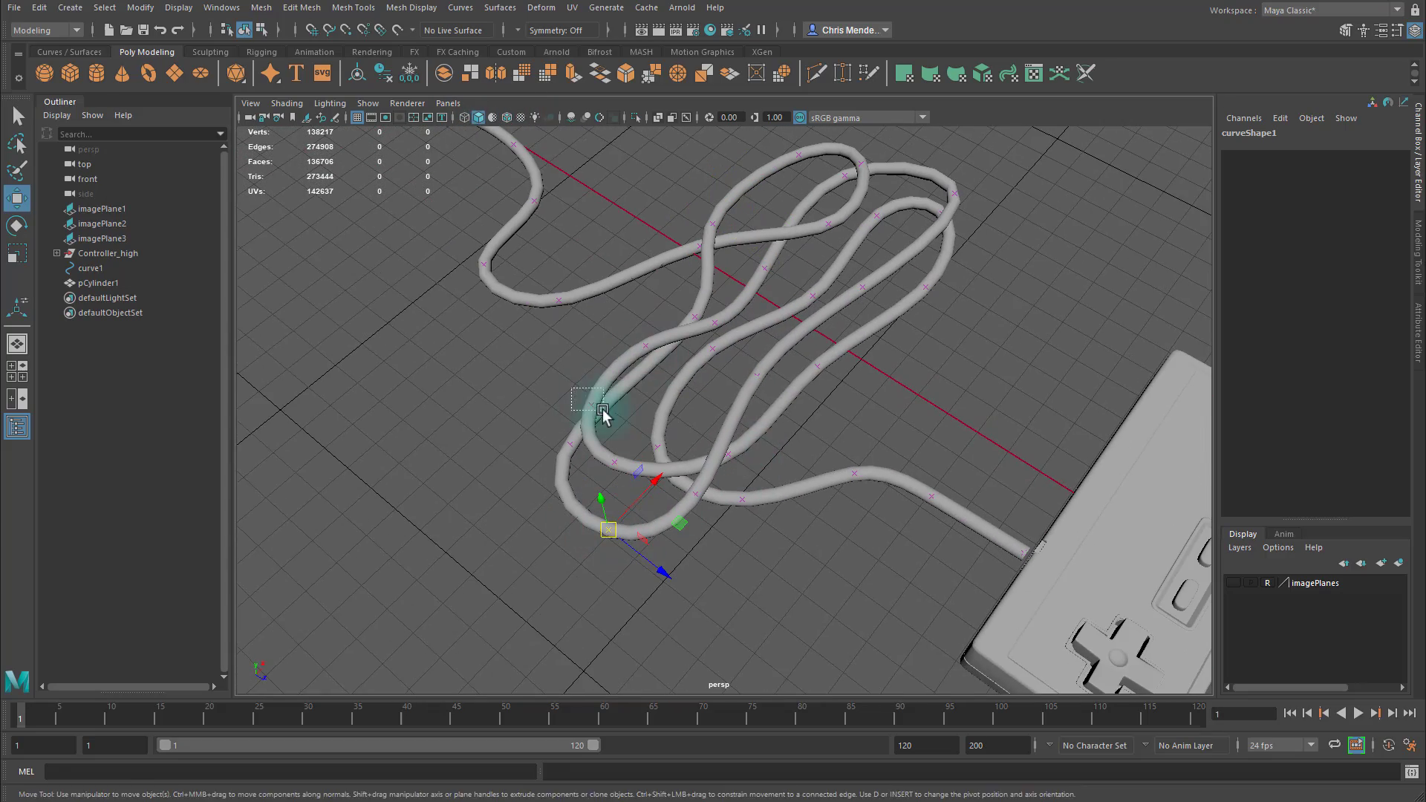
left_click_drag(587, 400, 670, 411, "alt")
right_click_drag(670, 411, 880, 425, "alt")
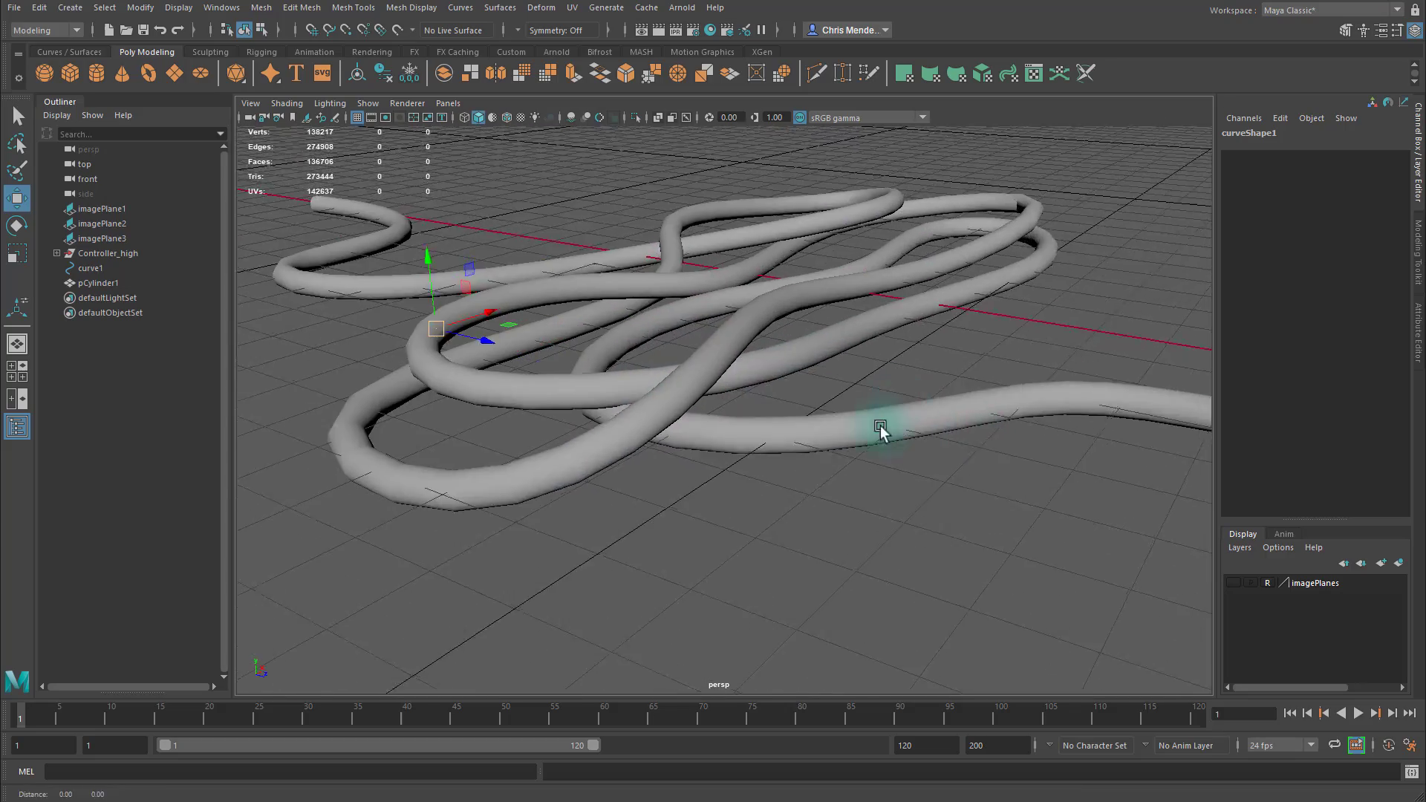
middle_click_drag(880, 424, 770, 543, "alt")
- Move the curve point at the outermost bend of the loops inward in wireframe, and return to shaded display
mouse_move(921, 429)
left_mouse_down("alt")
mouse_move(732, 595)
mouse_move(958, 436)
left_mouse_up("alt")
key("4")
left_click(905, 402)
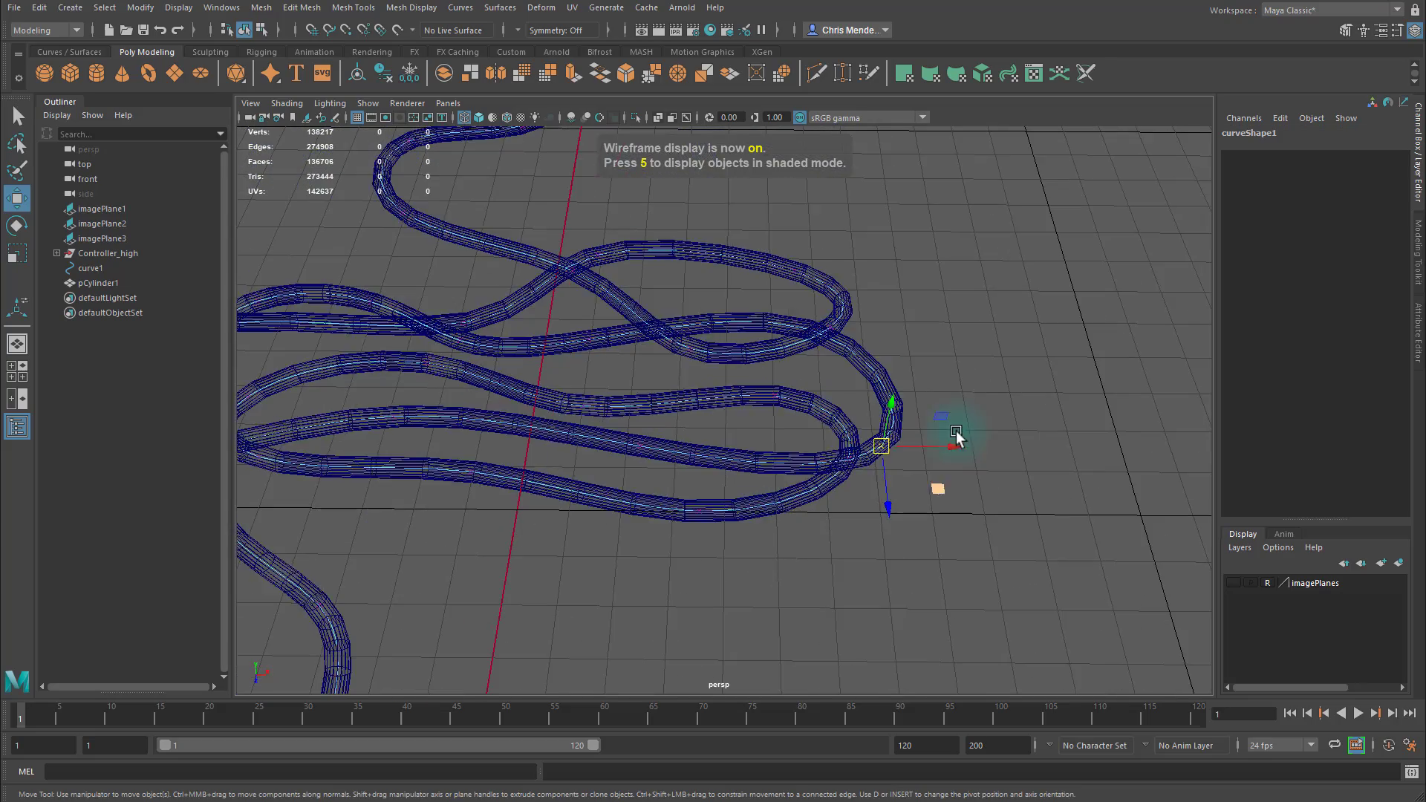
key("5")
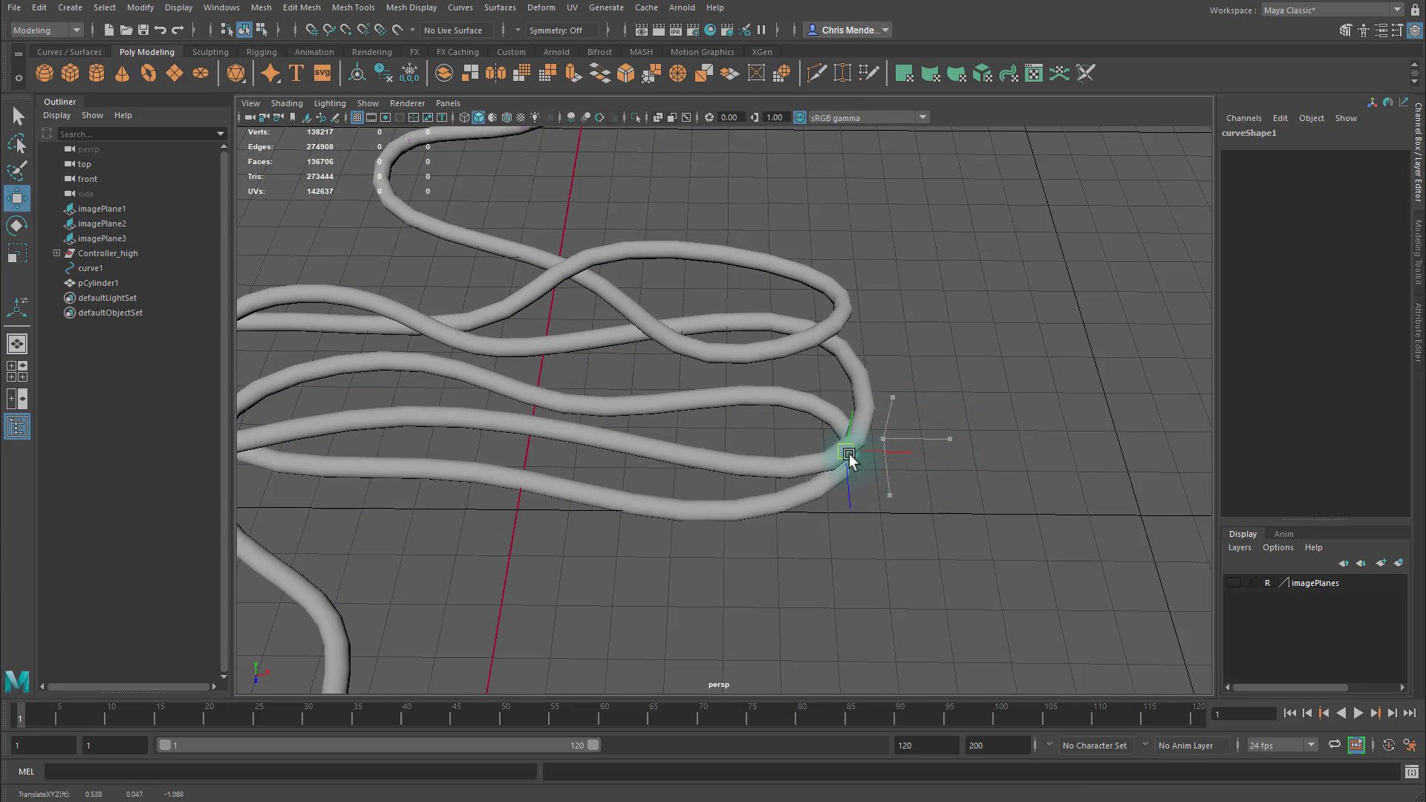
- Undo the accidental selection of the cable mesh and shift the curve point where the small loop crosses the wide bend
left_click_drag(849, 453, 815, 369, "alt")
left_click(800, 356)
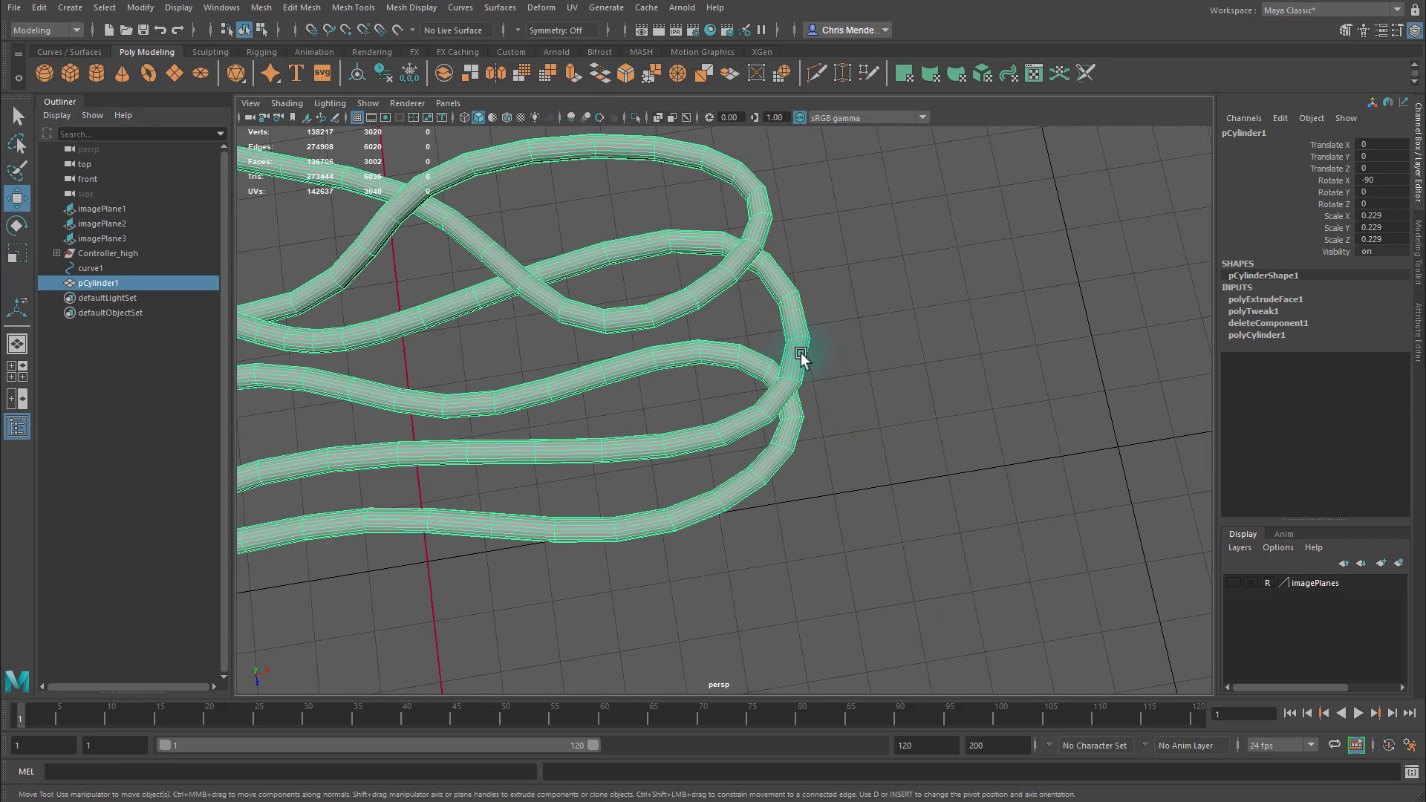
key("ctrl+z")
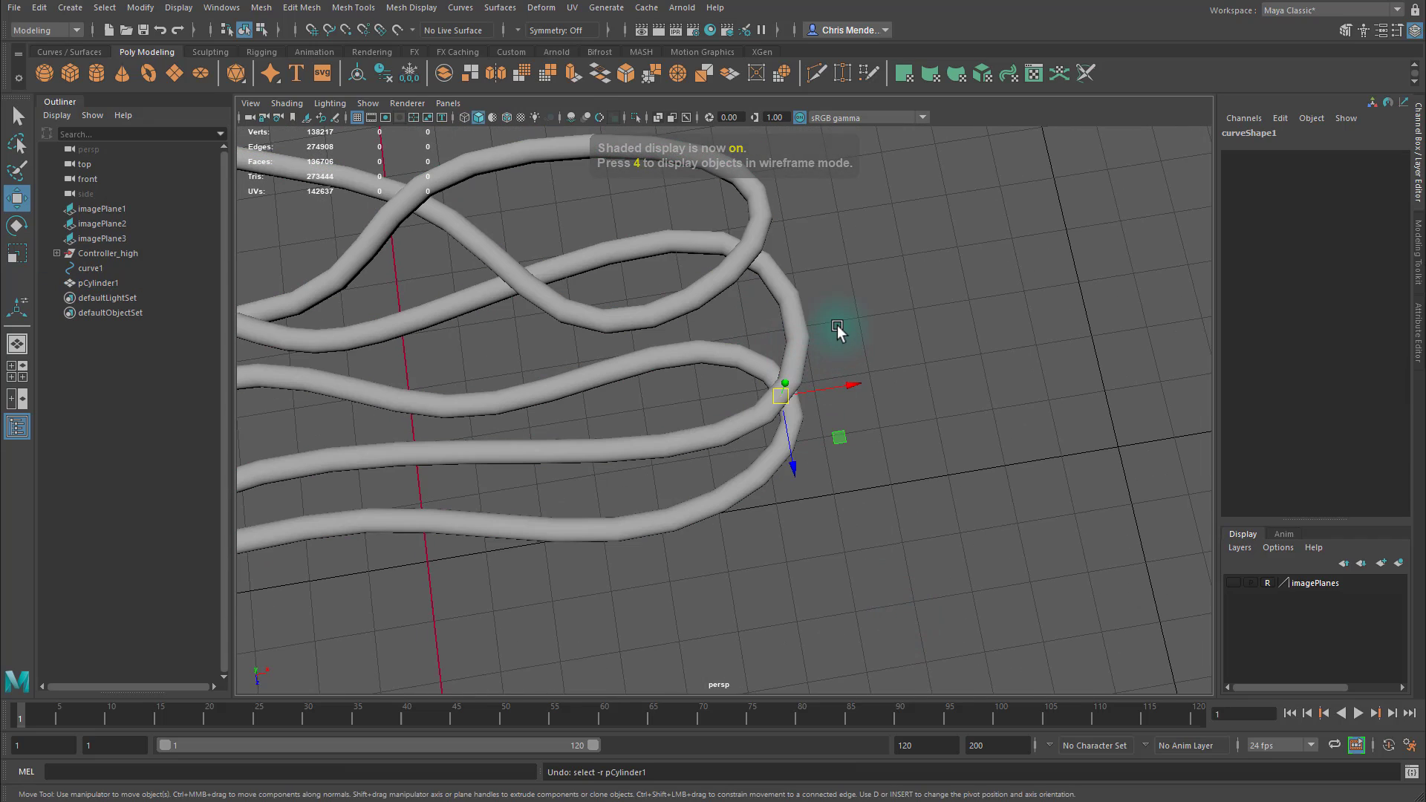
key("4")
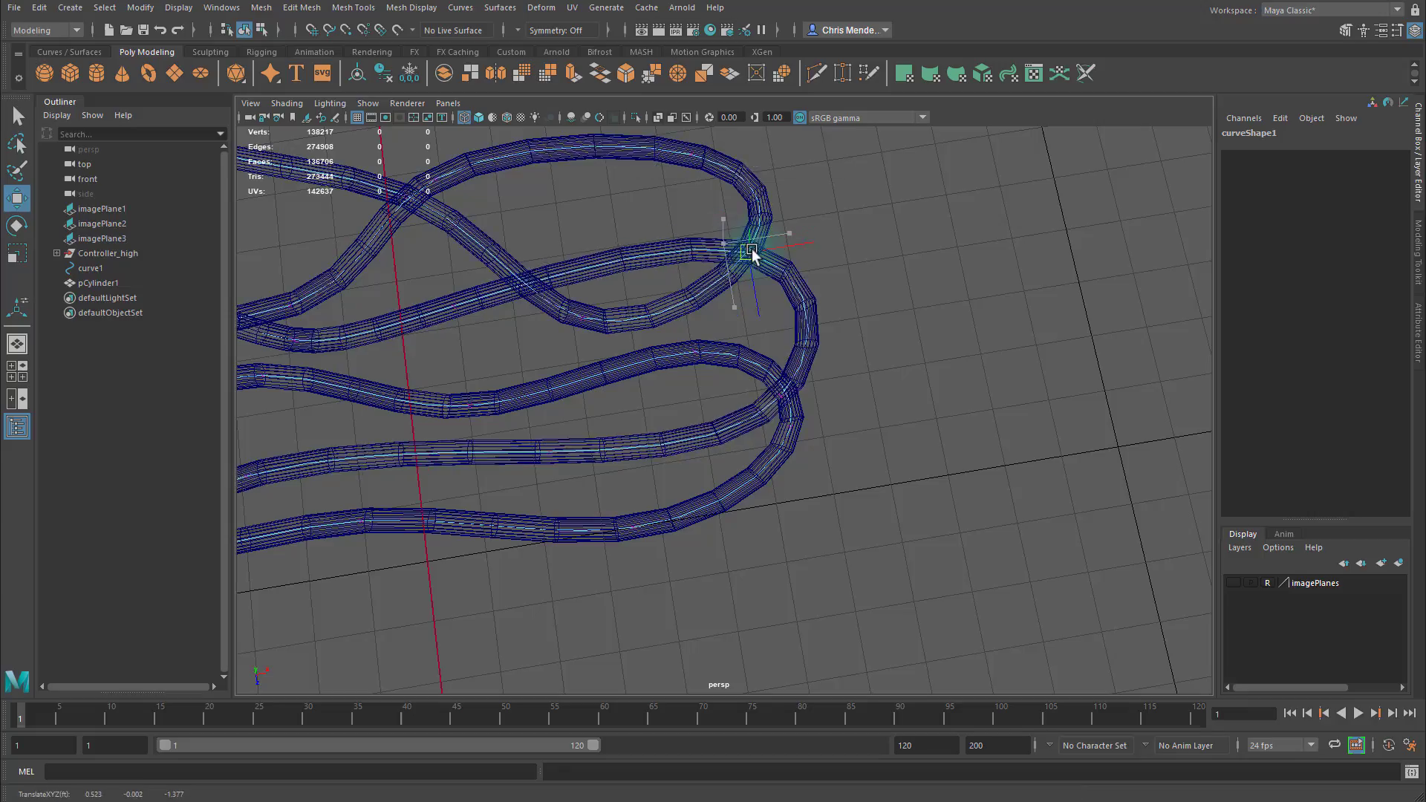
left_click_drag(751, 251, 746, 248)
- Examine the coiled cable from several angles in wireframe and shaded display for remaining intersections
left_click_drag(765, 372, 735, 312, "alt")
right_click_drag(735, 312, 484, 362, "alt")
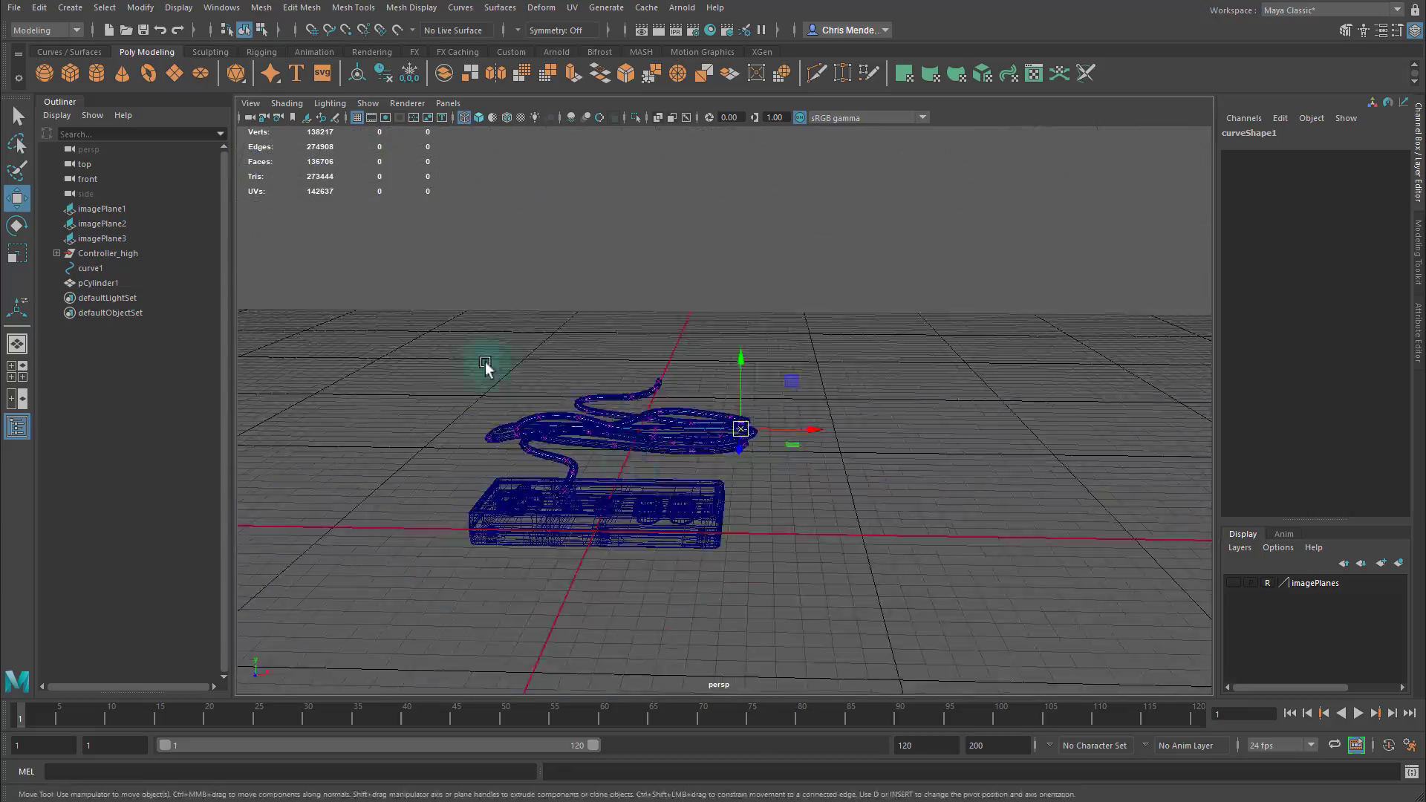
left_click_drag(484, 363, 506, 537, "alt")
right_click_drag(506, 538, 943, 407, "alt")
middle_click_drag(942, 407, 849, 547, "alt")
left_click(834, 372)
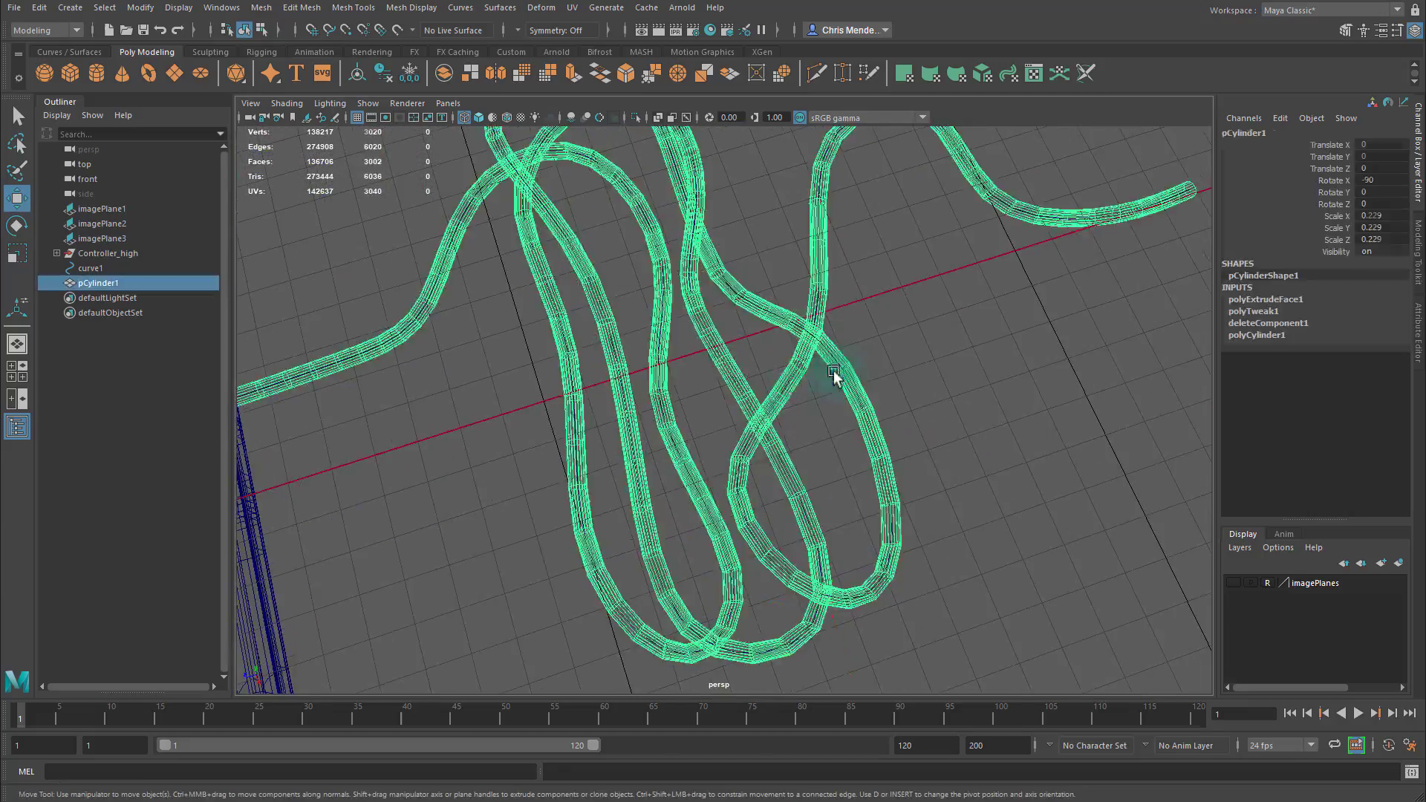
left_click_drag(834, 375, 1062, 624, "alt")
left_click(801, 545)
left_click(640, 375)
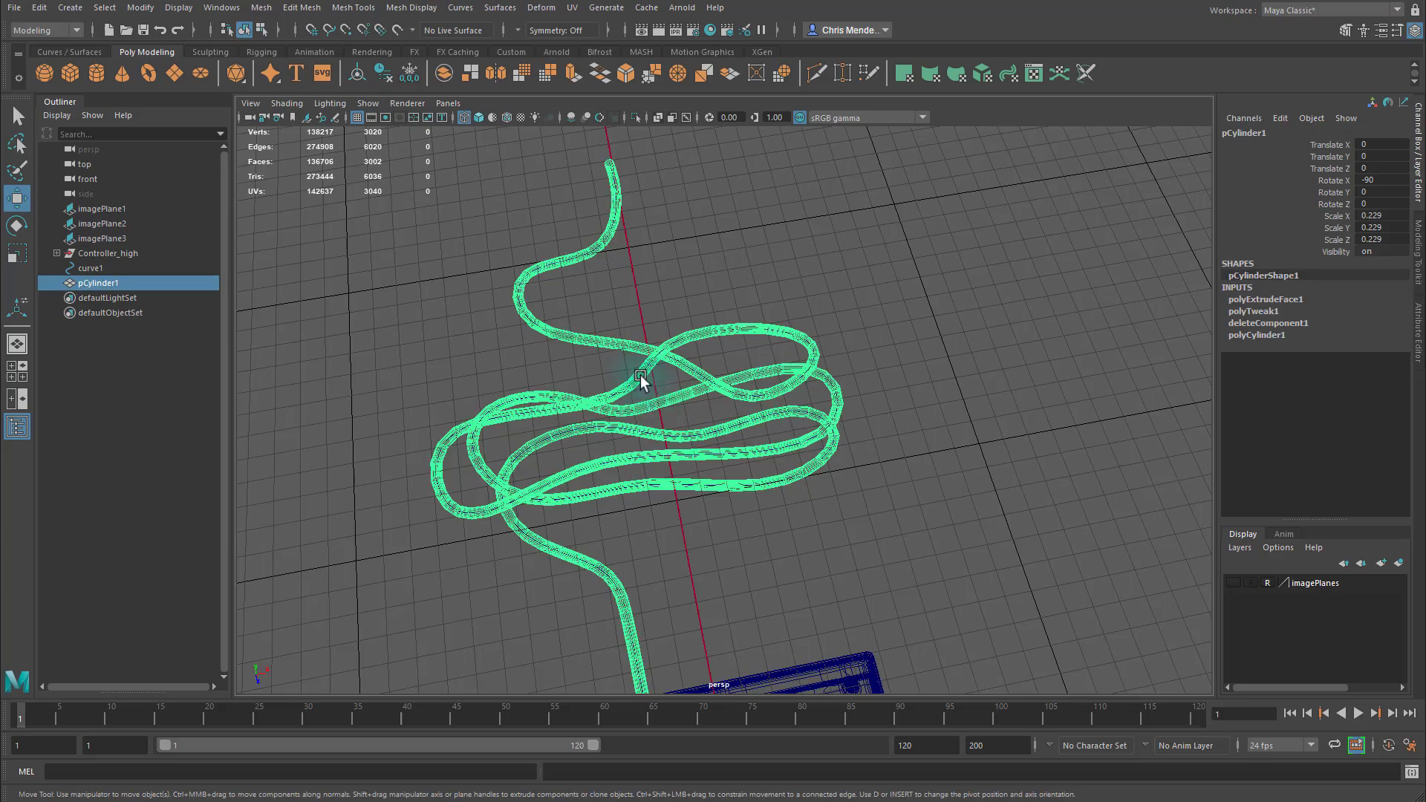
key("5")
left_click(698, 603)
mouse_move(697, 604)
left_mouse_down("alt")
mouse_move(782, 419)
mouse_move(706, 557)
mouse_move(541, 510)
mouse_move(573, 509)
mouse_move(411, 510)
mouse_move(554, 573)
mouse_move(519, 438)
left_mouse_up("alt")
- Select only the path curve curve1, try deleting it, and undo the deletion
left_click_drag(519, 438, 595, 474)
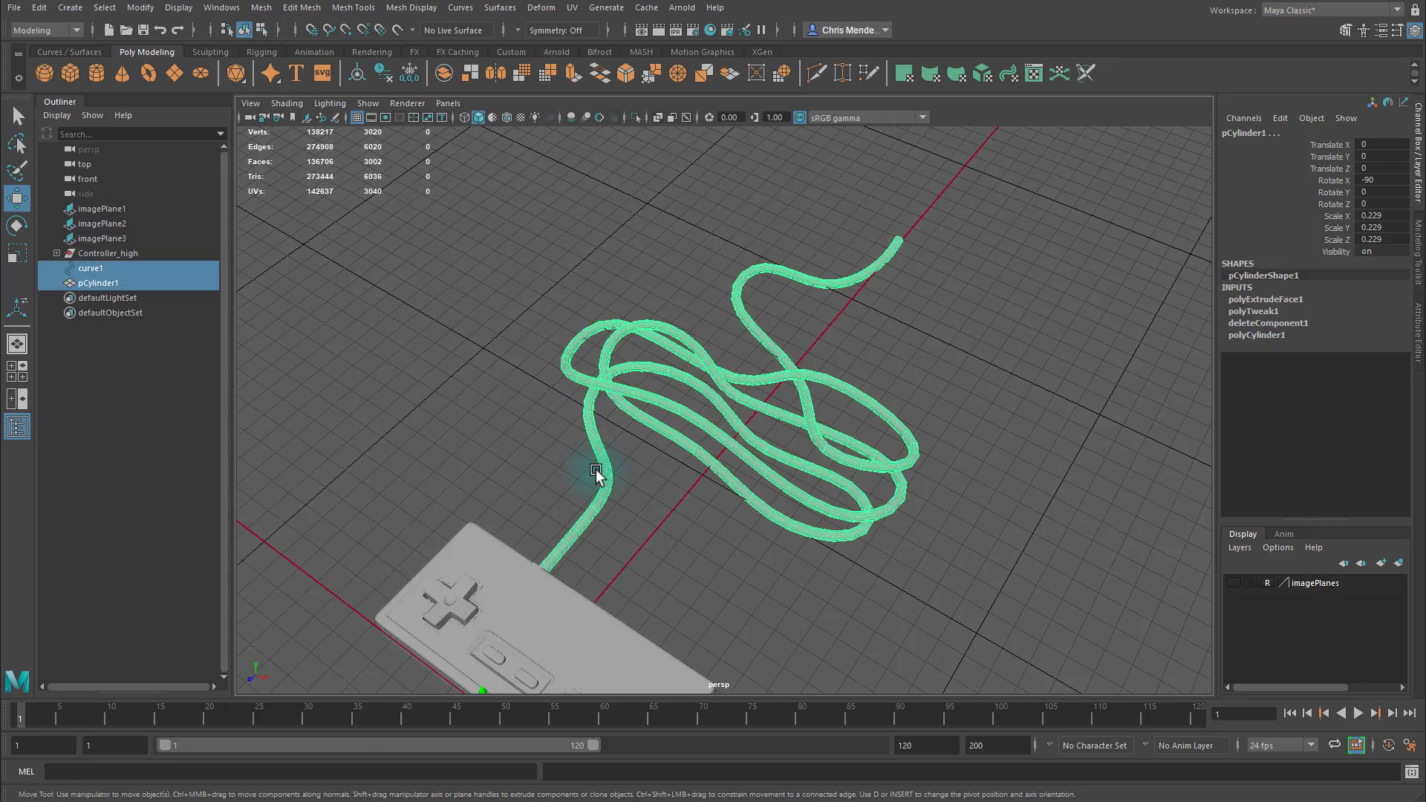
key("4")
right_click_drag(595, 474, 914, 535, "alt")
middle_click_drag(728, 438, 785, 341, "alt")
left_click(833, 372)
scroll(773, 466, "down", 6)
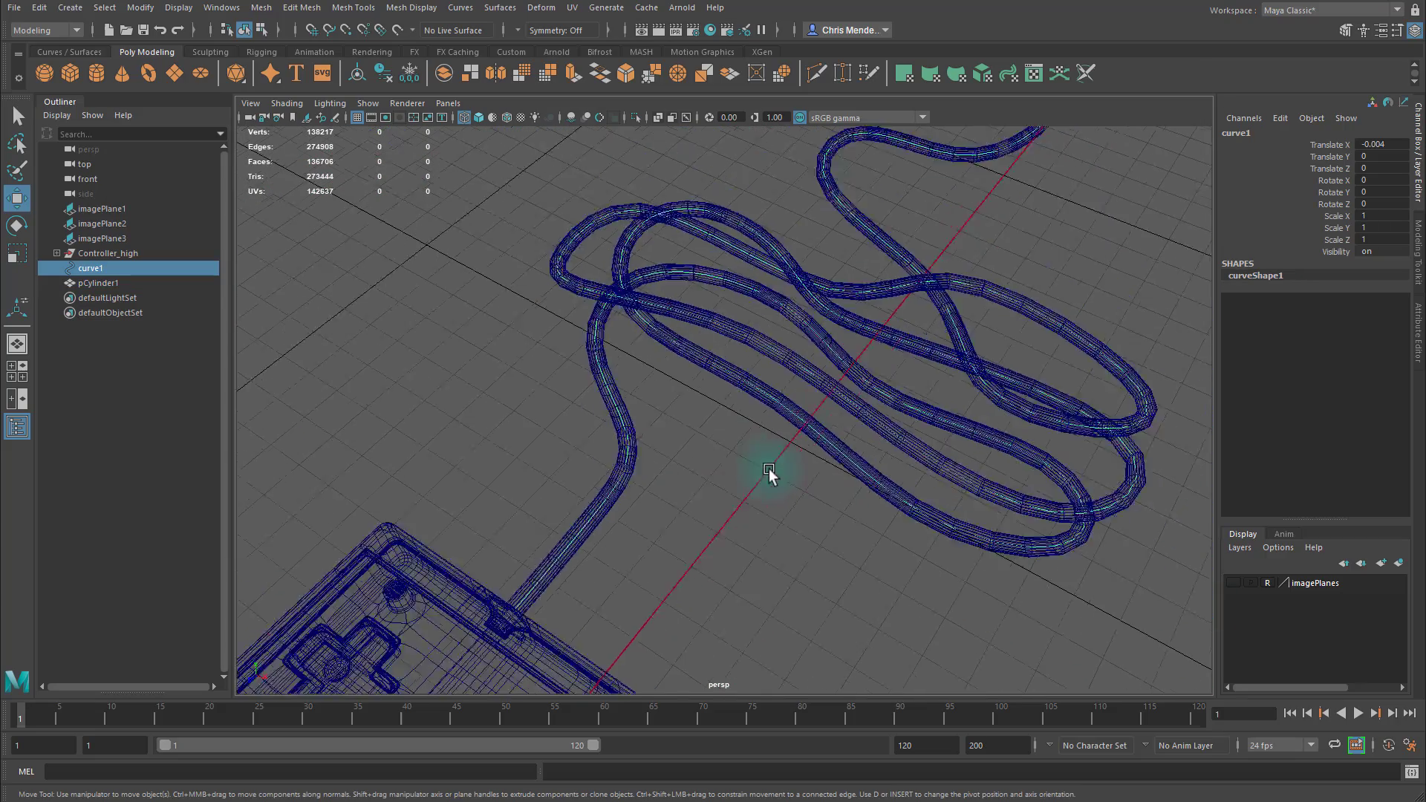
key("Delete")
key("ctrl+z")
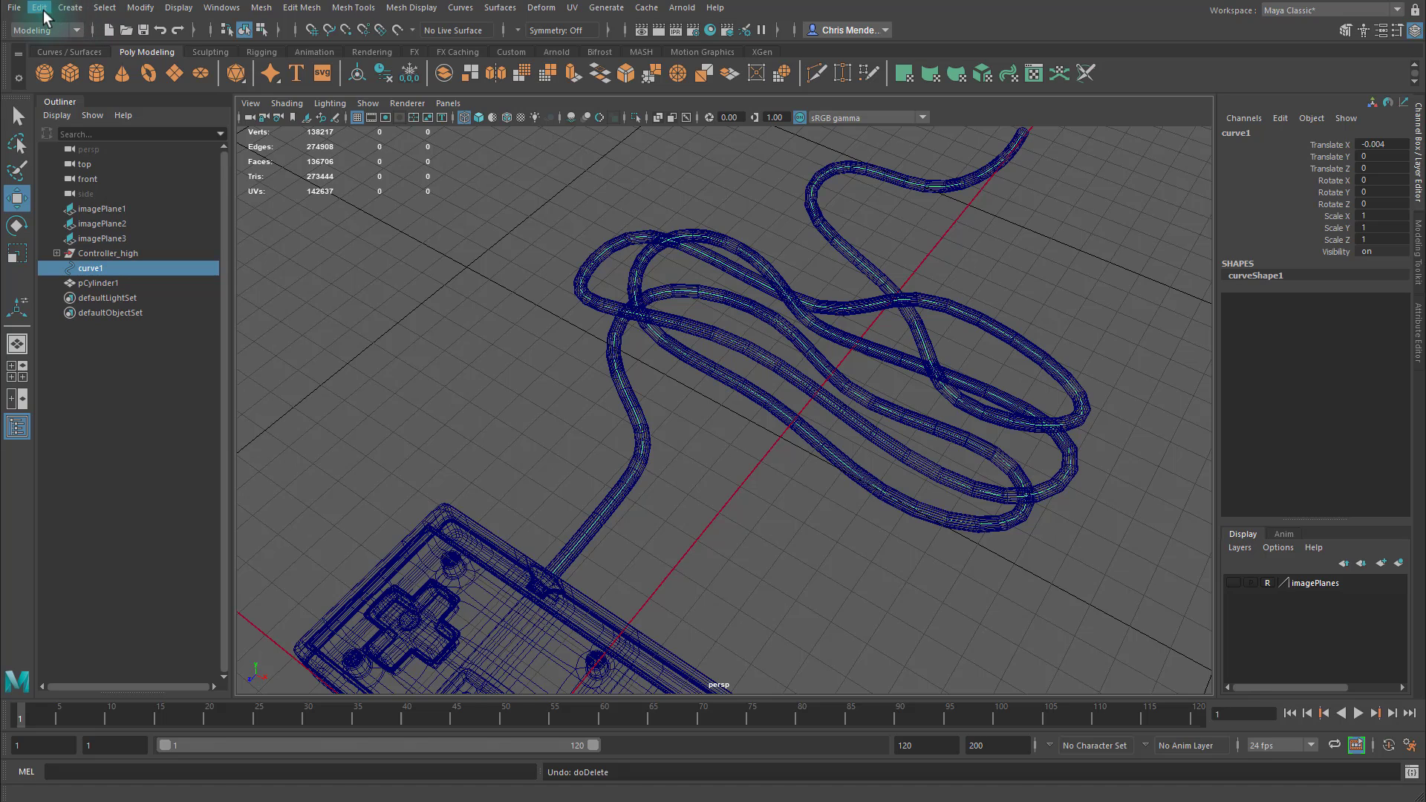
- Select the cable mesh pCylinder1 with the Controller_high group and try moving both about 0.8 along X without the curve
left_click(650, 456)
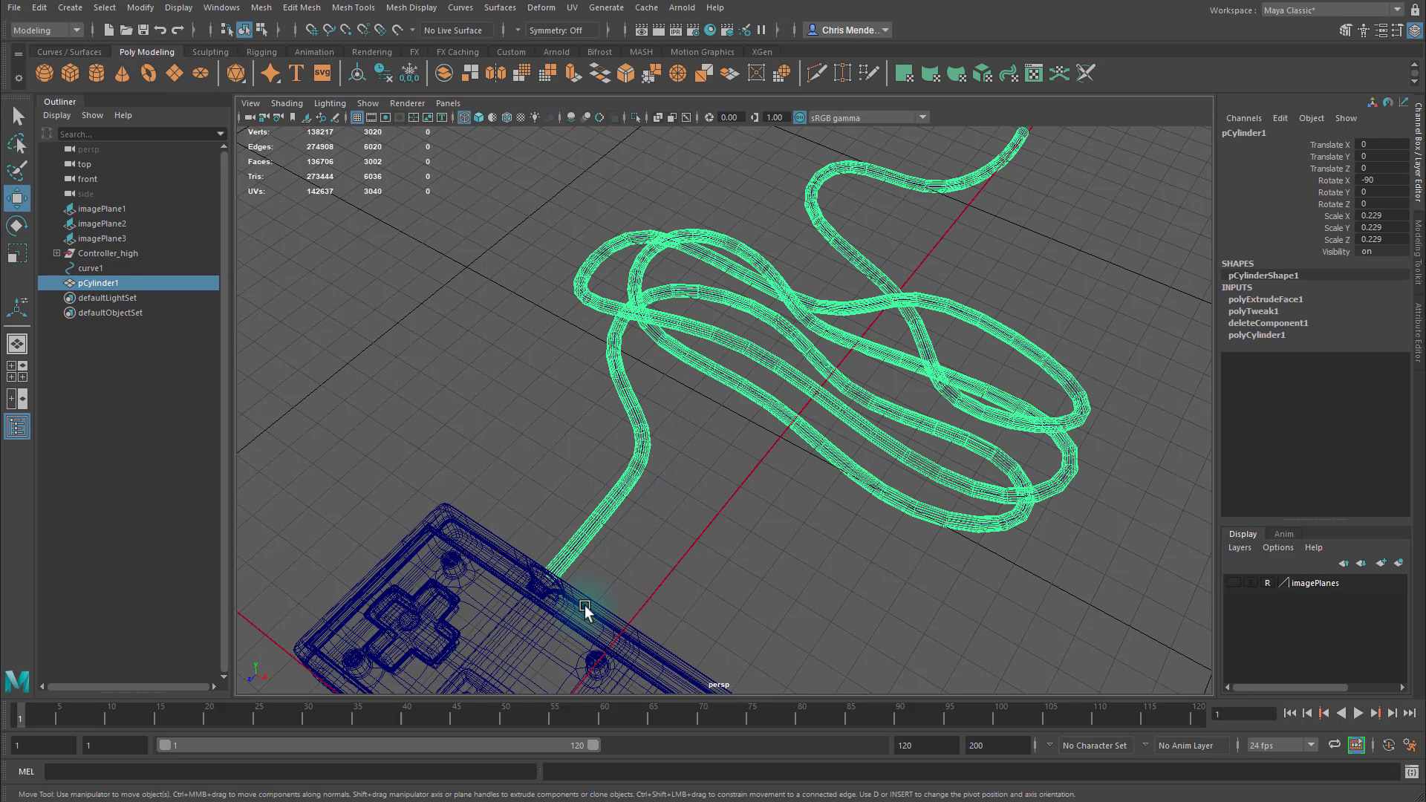
scroll(606, 609, "down", 4)
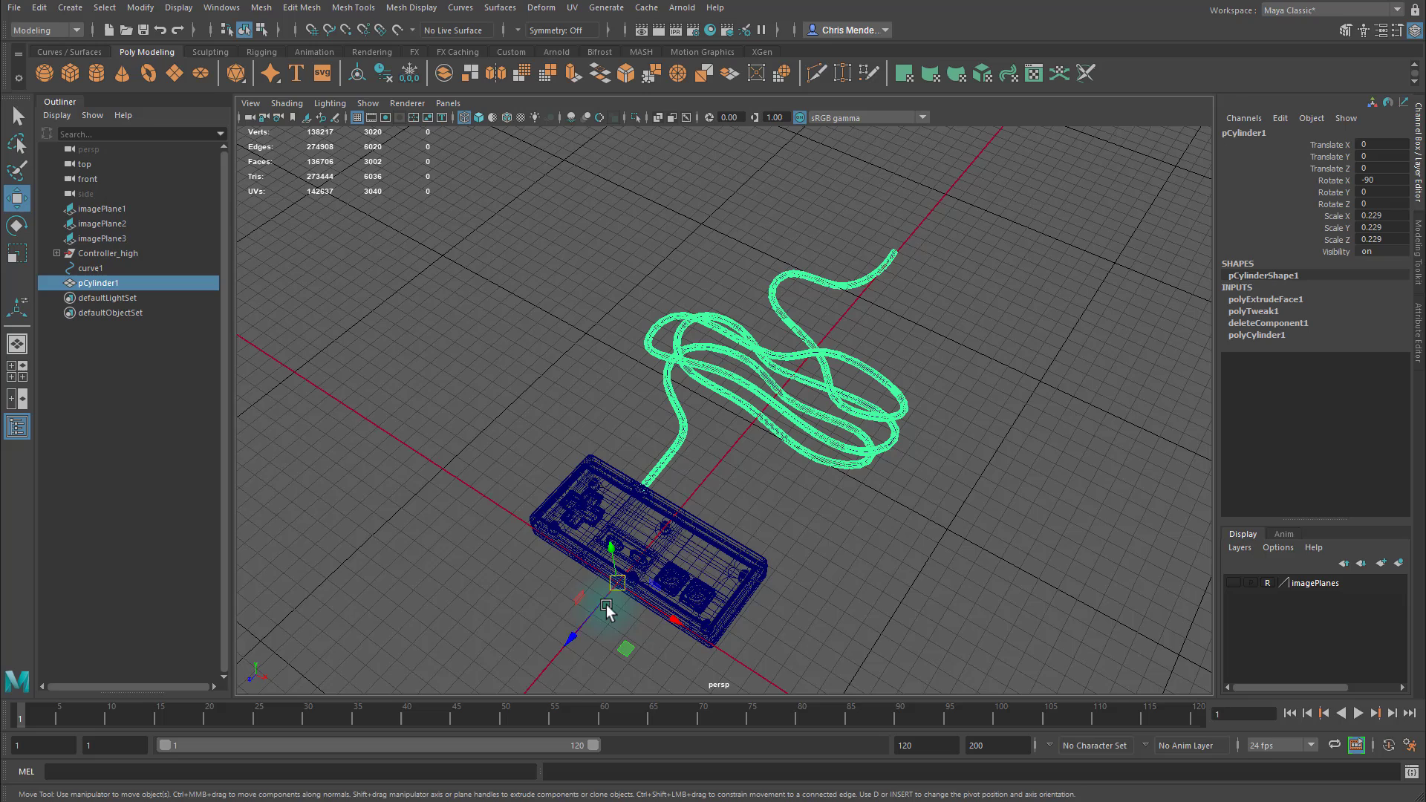
left_click(99, 255, "shift")
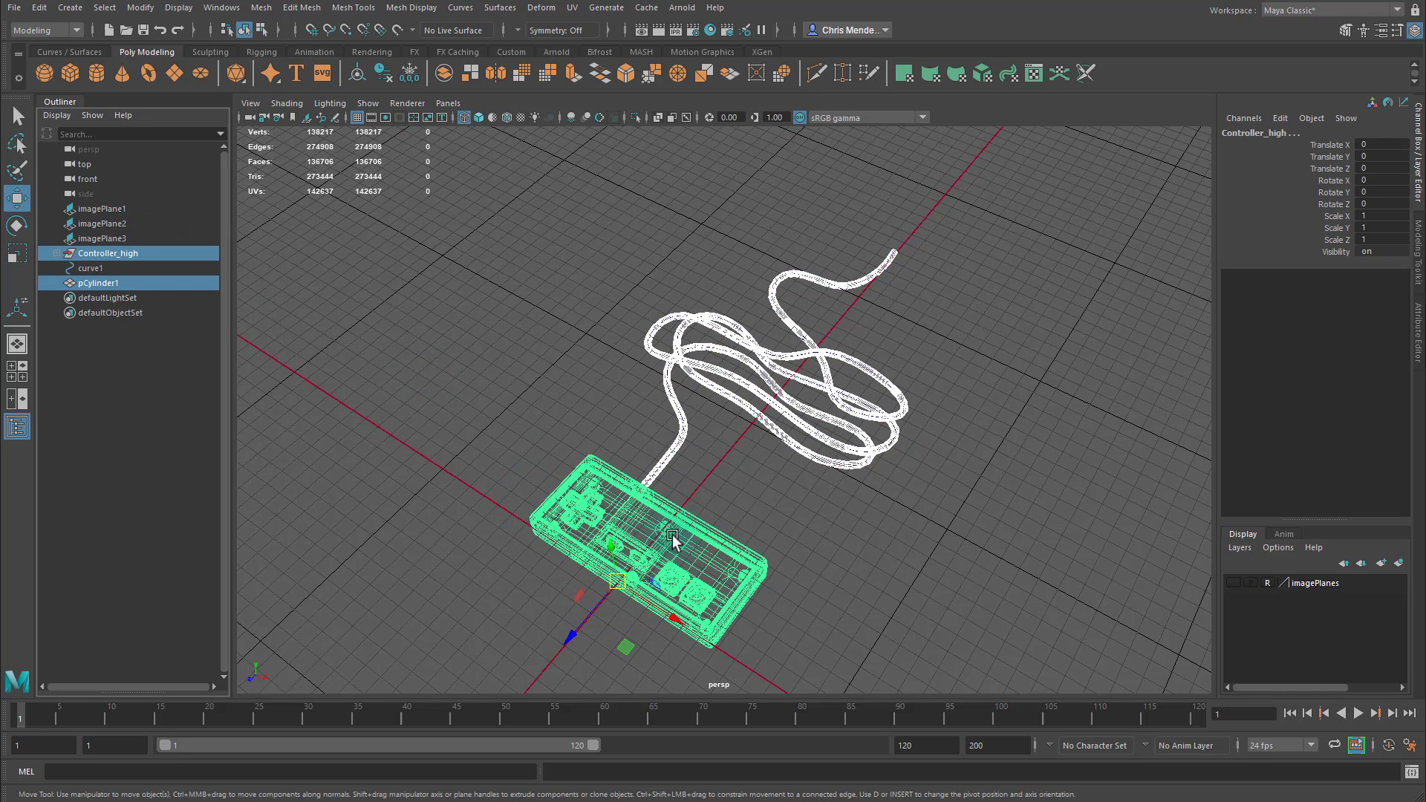
left_click_drag(647, 609, 839, 713)
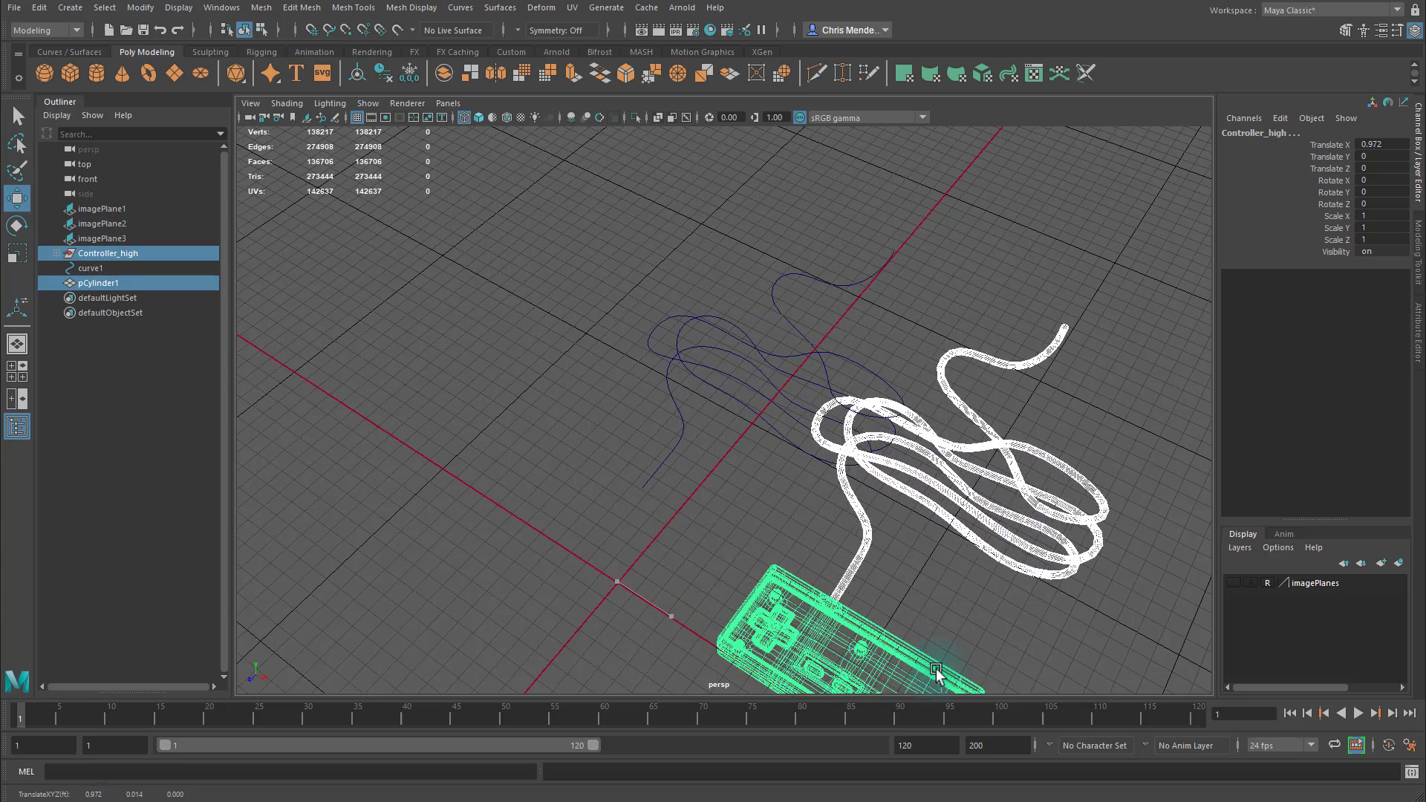
key("ctrl+z")
left_click_drag(676, 619, 875, 682)
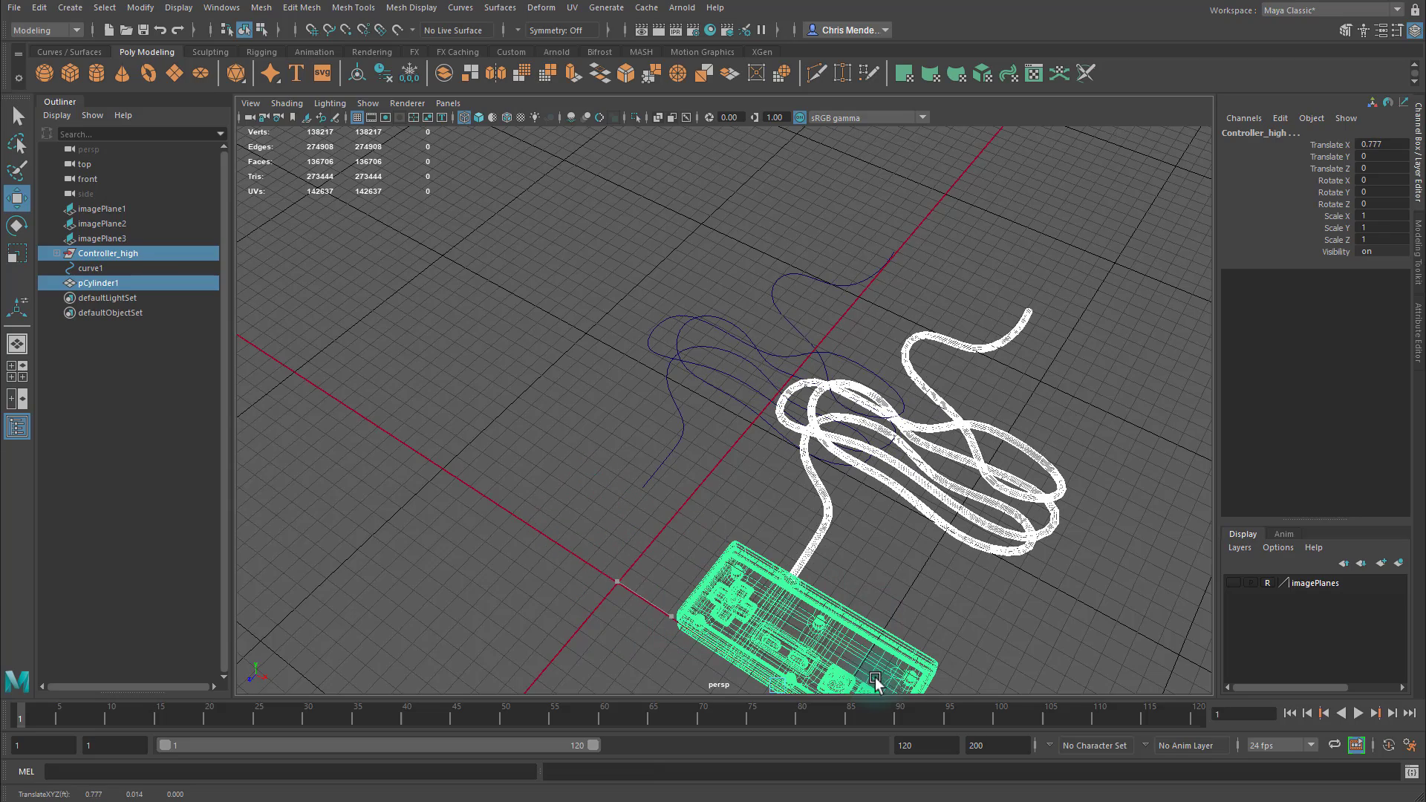
- Try moving curve1 along X by about 0.9, and undo all the test moves of the curve, cable and controller
left_click_drag(66, 273, 136, 282)
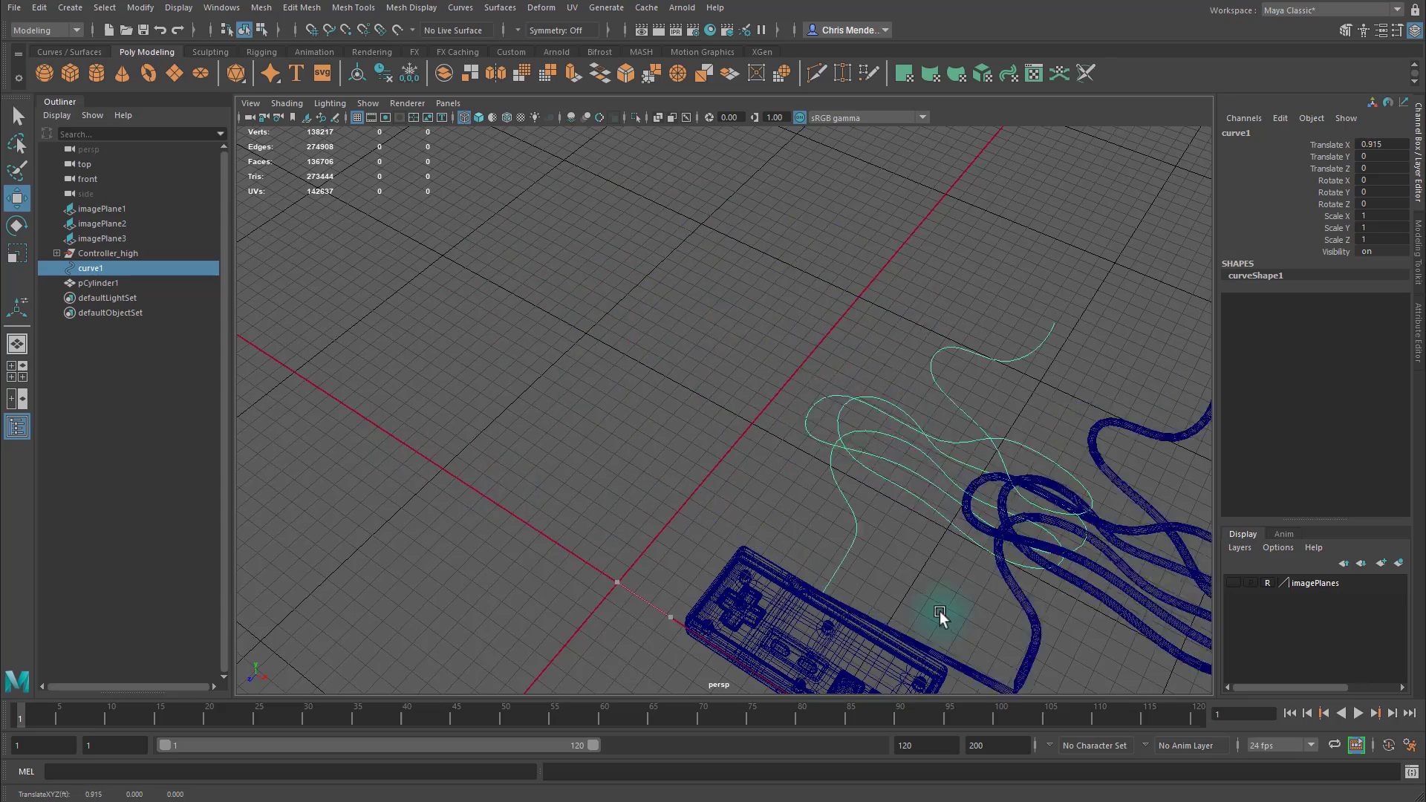
scroll(838, 553, "down", 5)
key("ctrl+z")
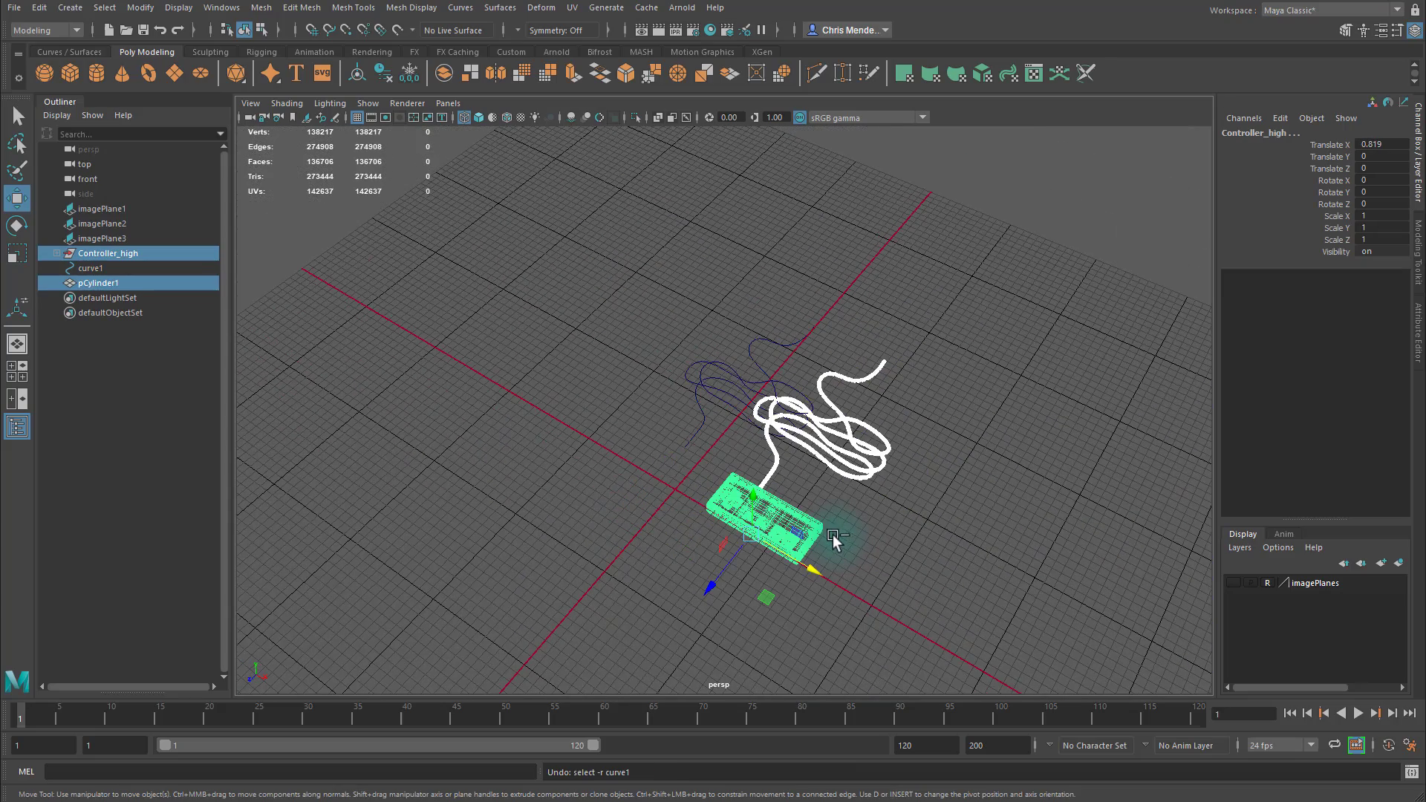
scroll(768, 485, "up", 6)
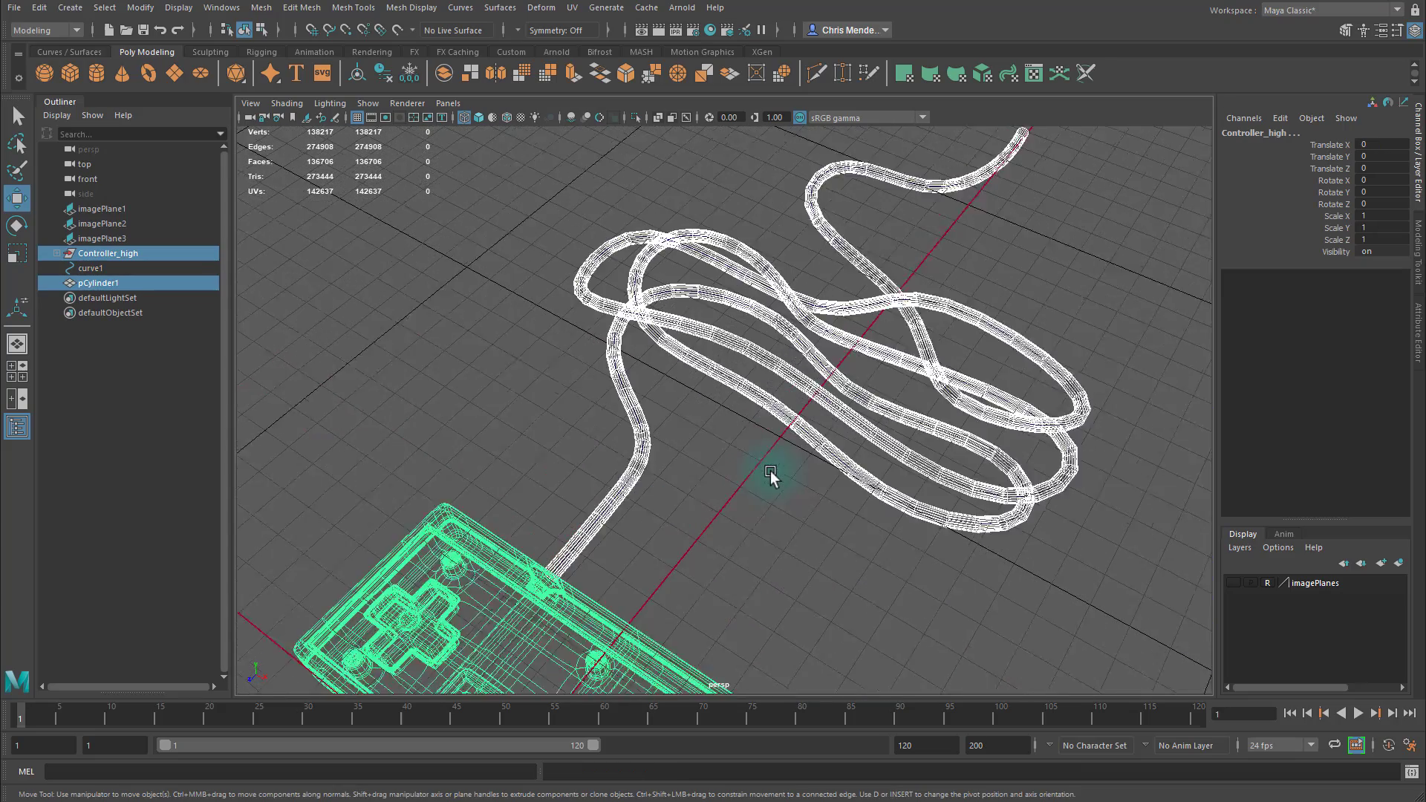
- Clear the selection and view the complete controller and cable from above in shaded display
left_click(753, 505)
left_click_drag(475, 395, 639, 545, "alt")
left_click_drag(897, 466, 530, 398, "alt")
left_click_drag(751, 424, 662, 404, "alt")
key("5")
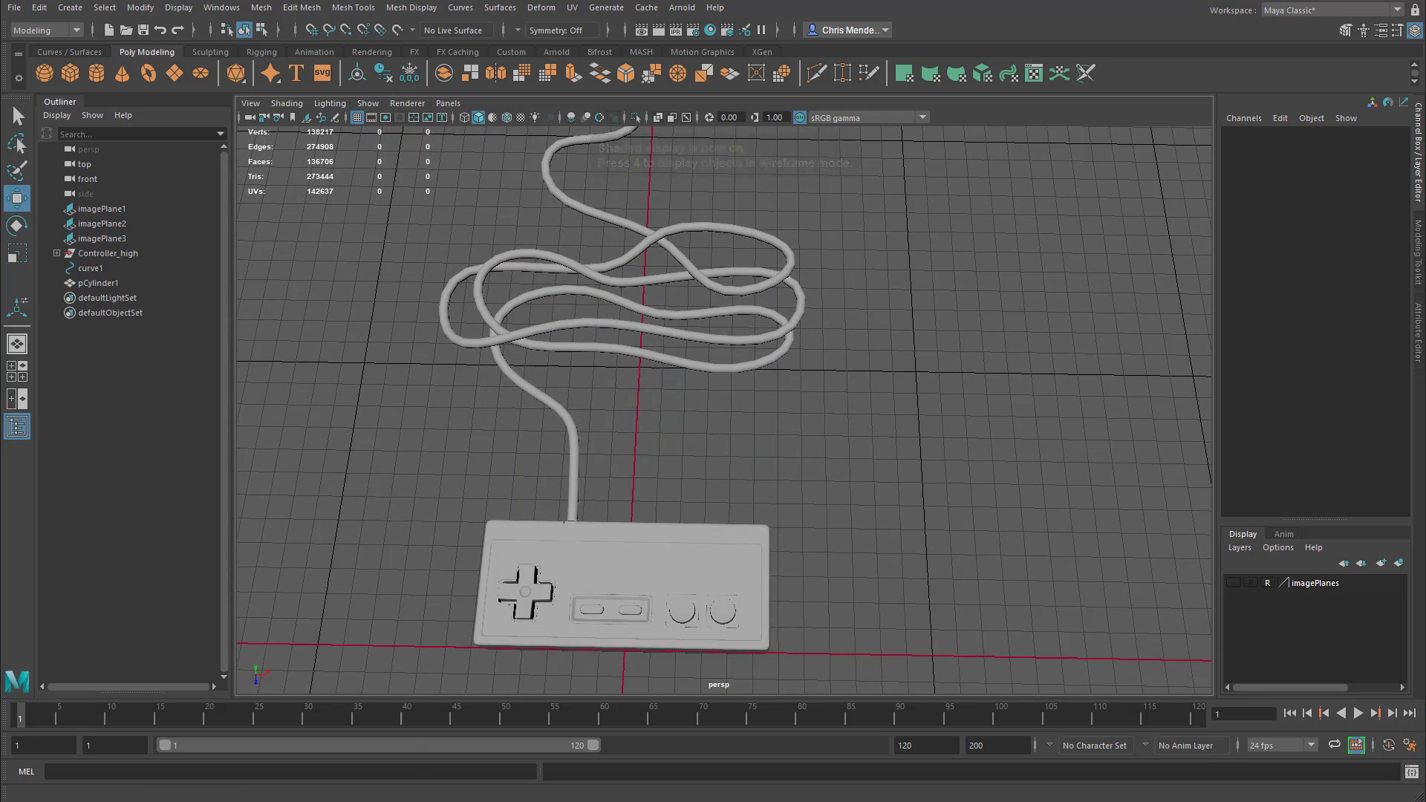